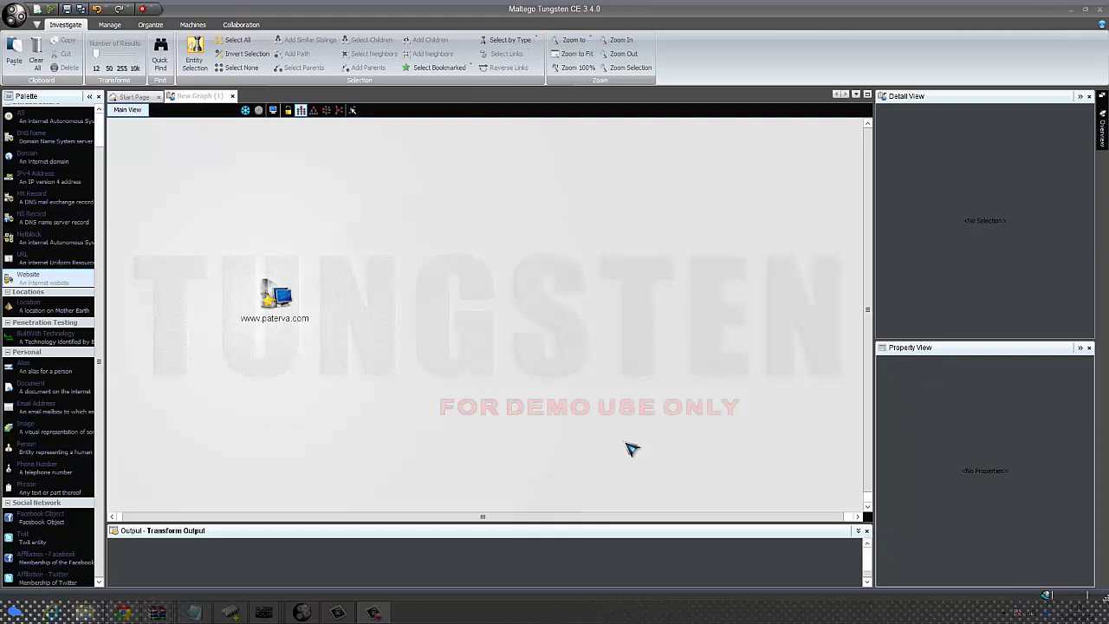
{"action": "left_click", "coordinate": [310, 285]}
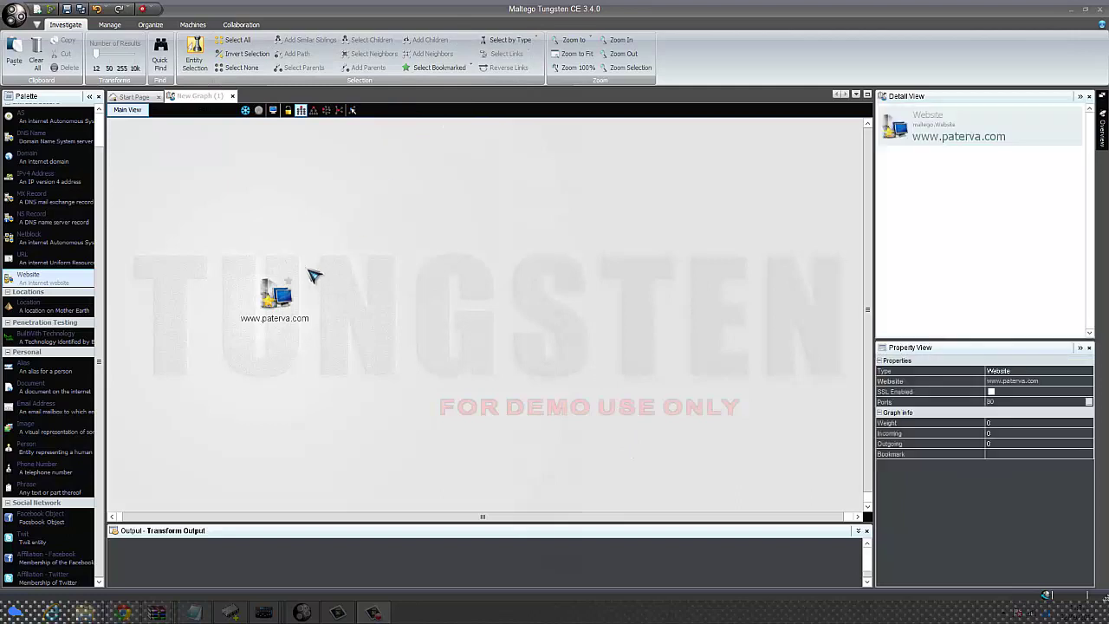
{"action": "right_click", "coordinate": [279, 319]}
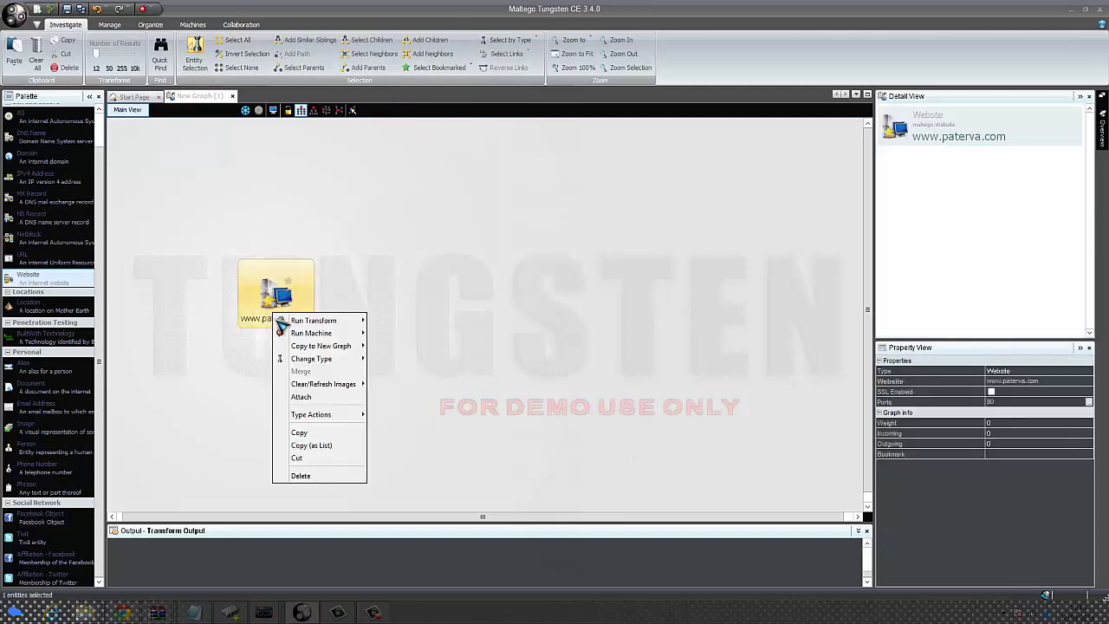
{"action": "mouse_move", "coordinate": [284, 324]}
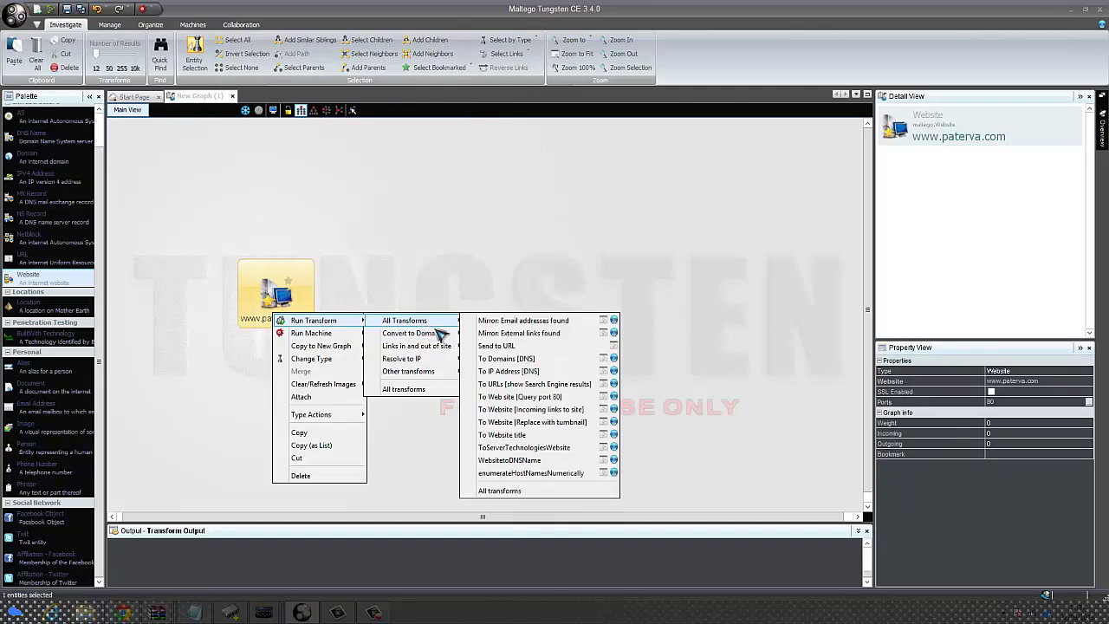
{"action": "mouse_move", "coordinate": [441, 323]}
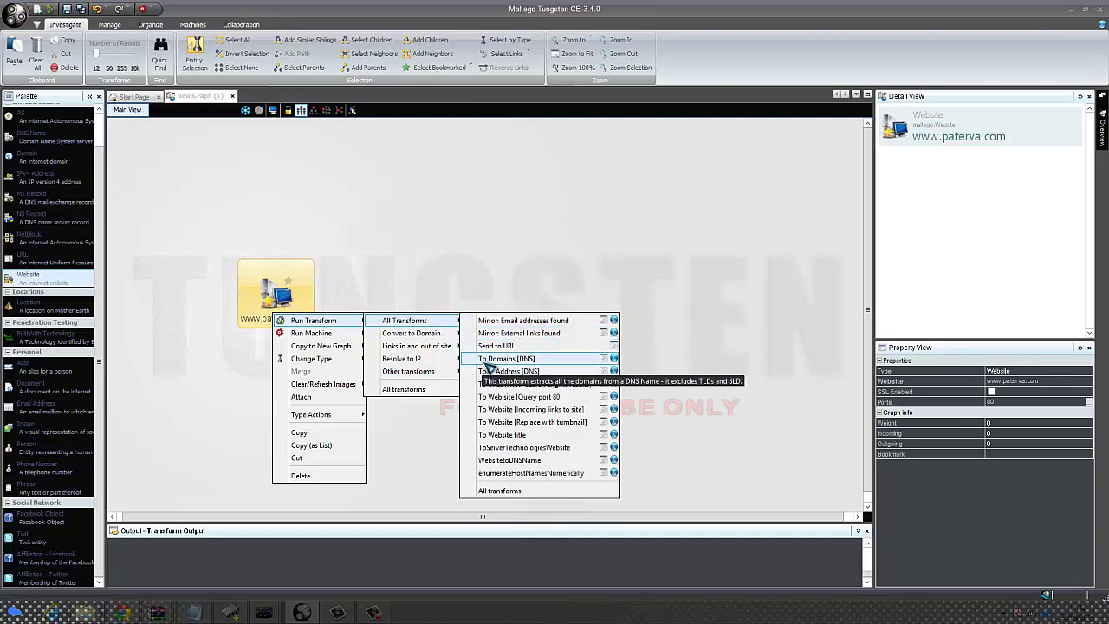
{"action": "left_click", "coordinate": [486, 362]}
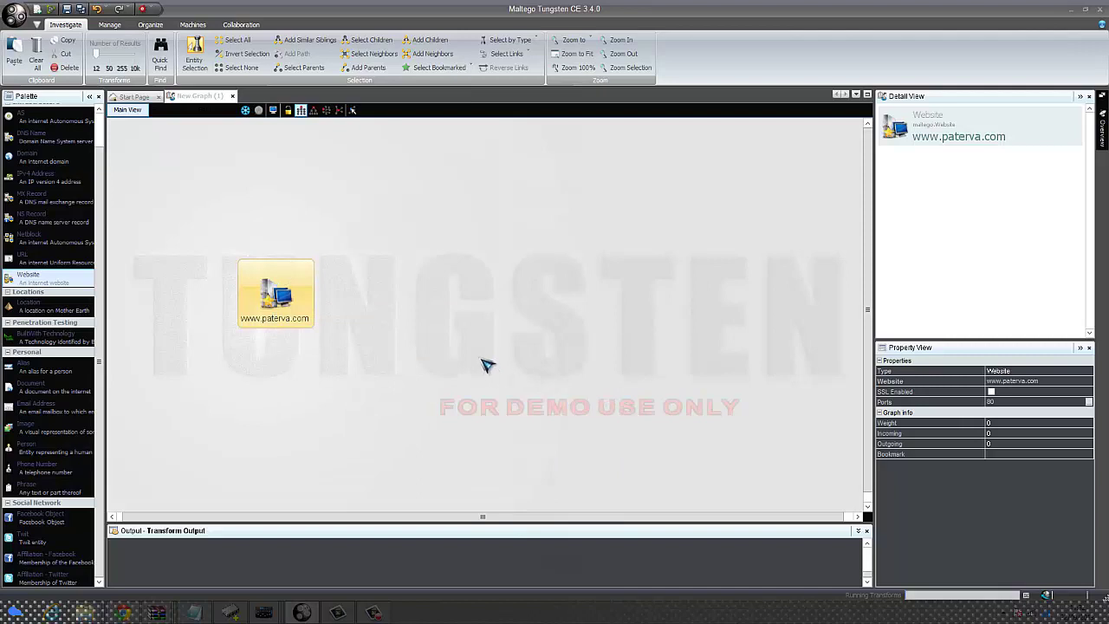
{"action": "left_click", "coordinate": [344, 433]}
{"action": "scroll", "coordinate": [344, 431], "scroll_direction": "down", "scroll_amount": 2}
{"action": "scroll", "coordinate": [344, 430], "scroll_direction": "up", "scroll_amount": 2}
{"action": "left_click", "coordinate": [276, 297]}
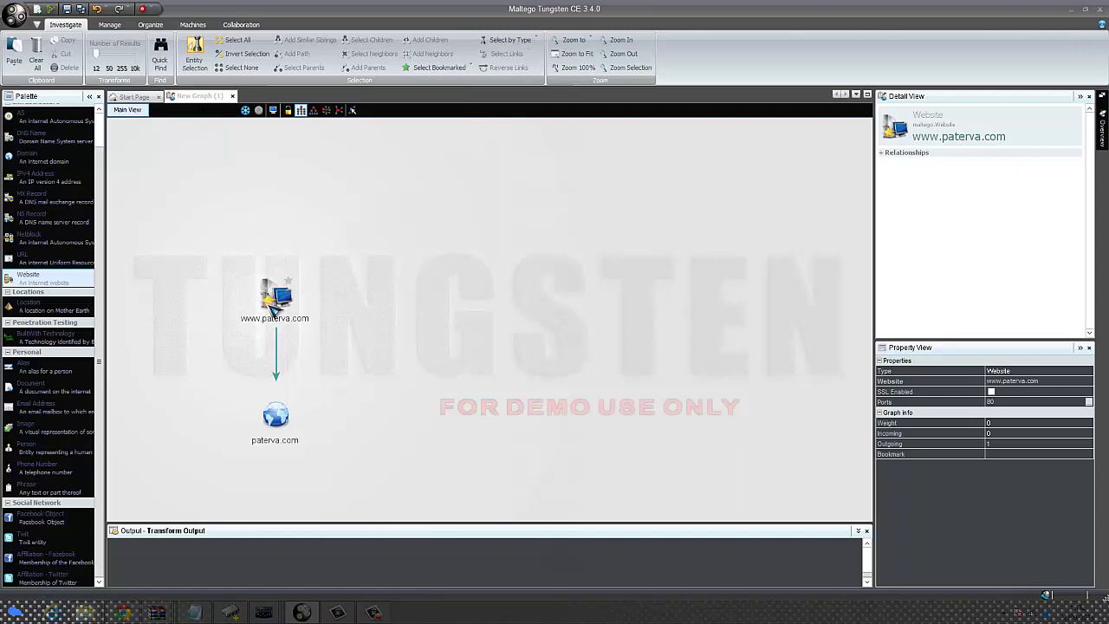
{"action": "left_click", "coordinate": [279, 364]}
{"action": "left_click", "coordinate": [286, 331]}
{"action": "right_click", "coordinate": [279, 321]}
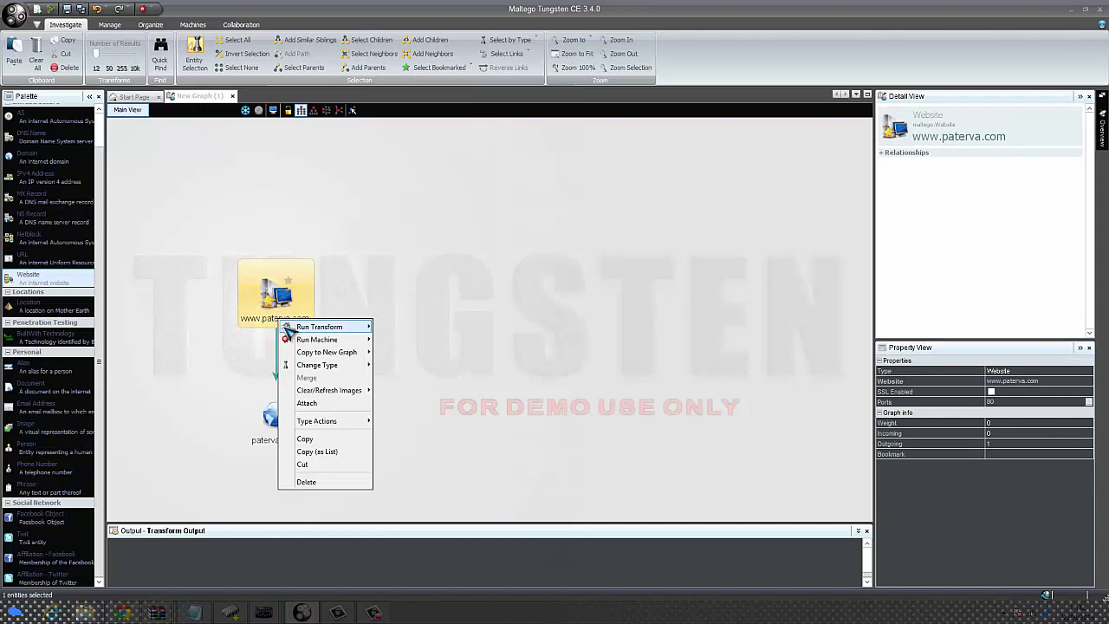
{"action": "mouse_move", "coordinate": [303, 328]}
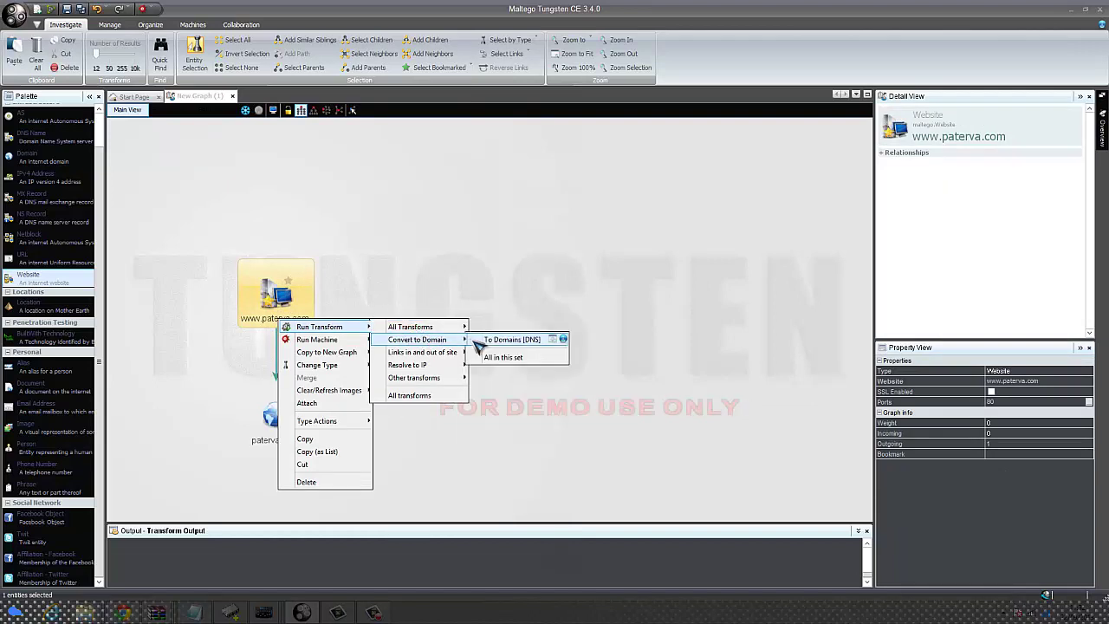
{"action": "mouse_move", "coordinate": [424, 333]}
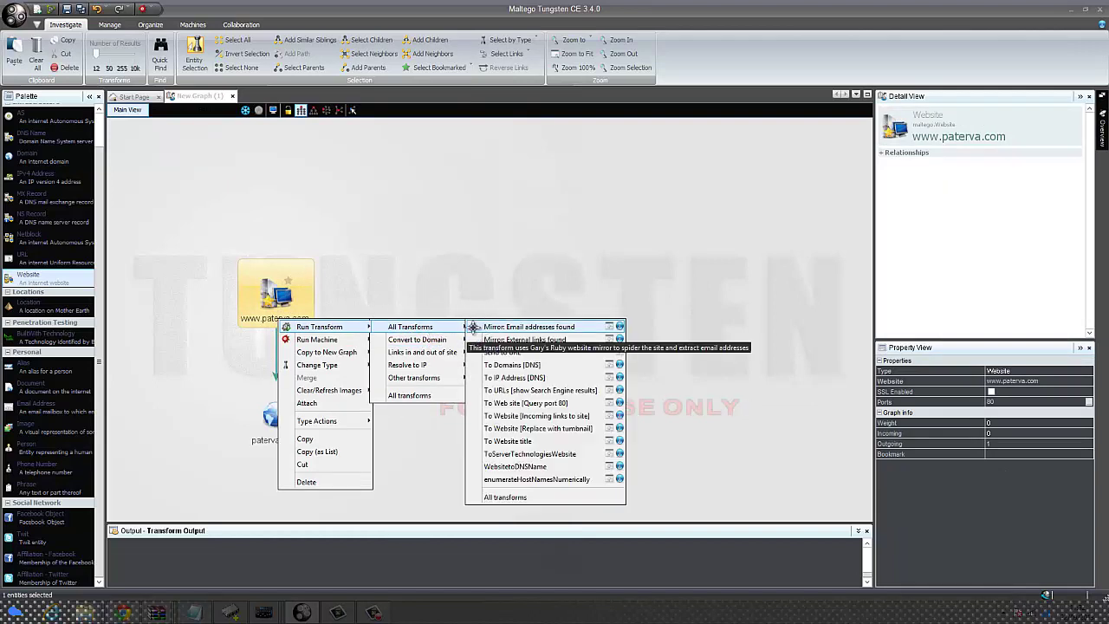
{"action": "left_click", "coordinate": [478, 328]}
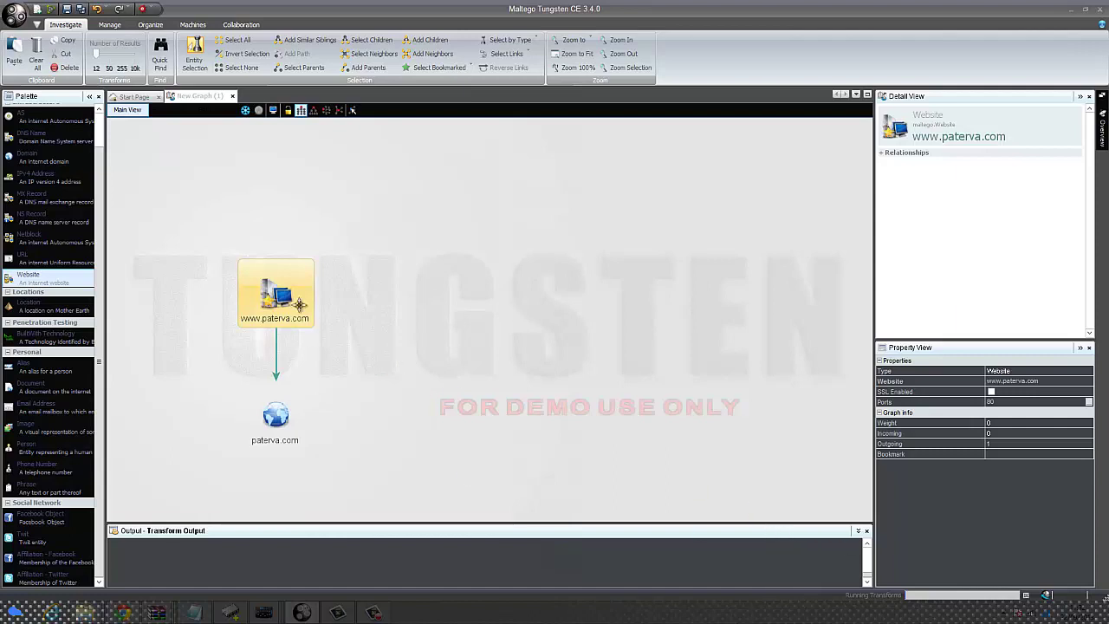
{"action": "right_click", "coordinate": [303, 310]}
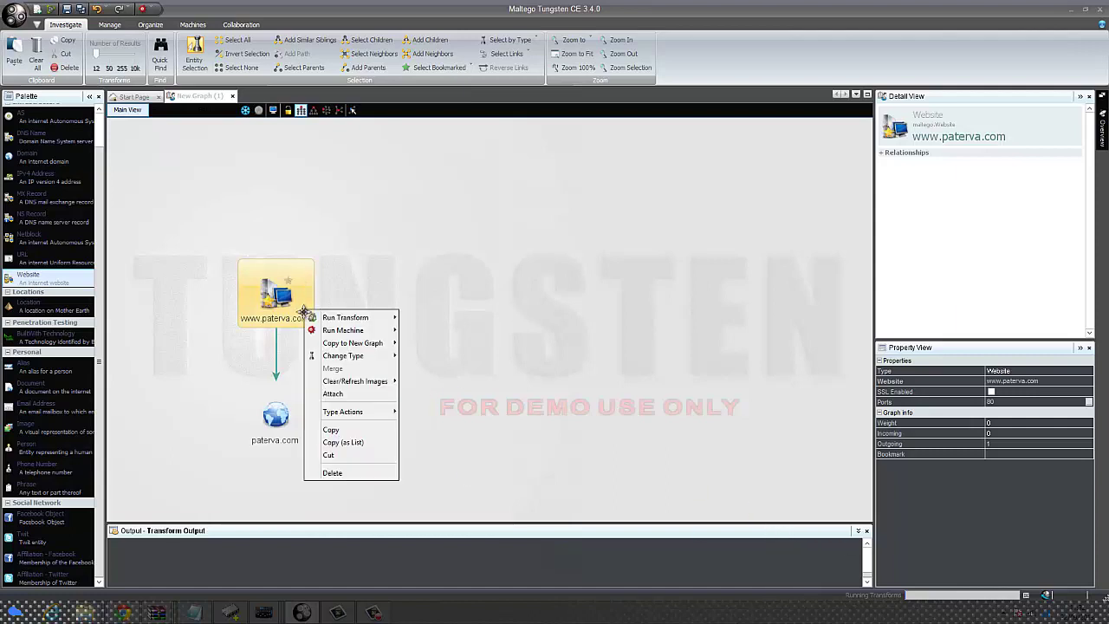
{"action": "mouse_move", "coordinate": [327, 334]}
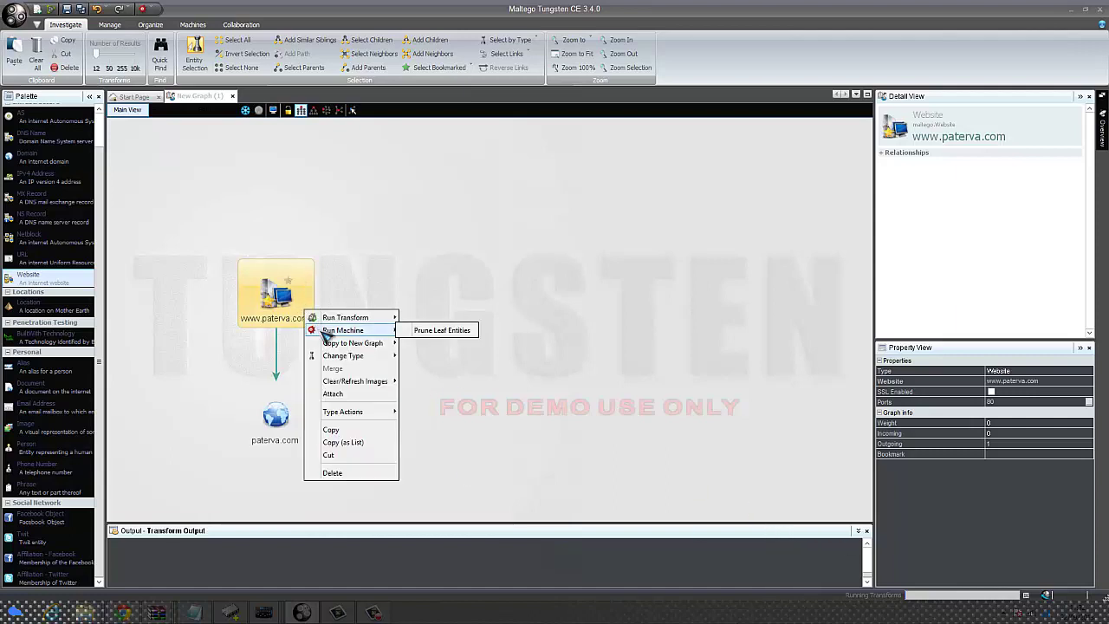
{"action": "left_click", "coordinate": [550, 328]}
{"action": "right_click", "coordinate": [285, 273]}
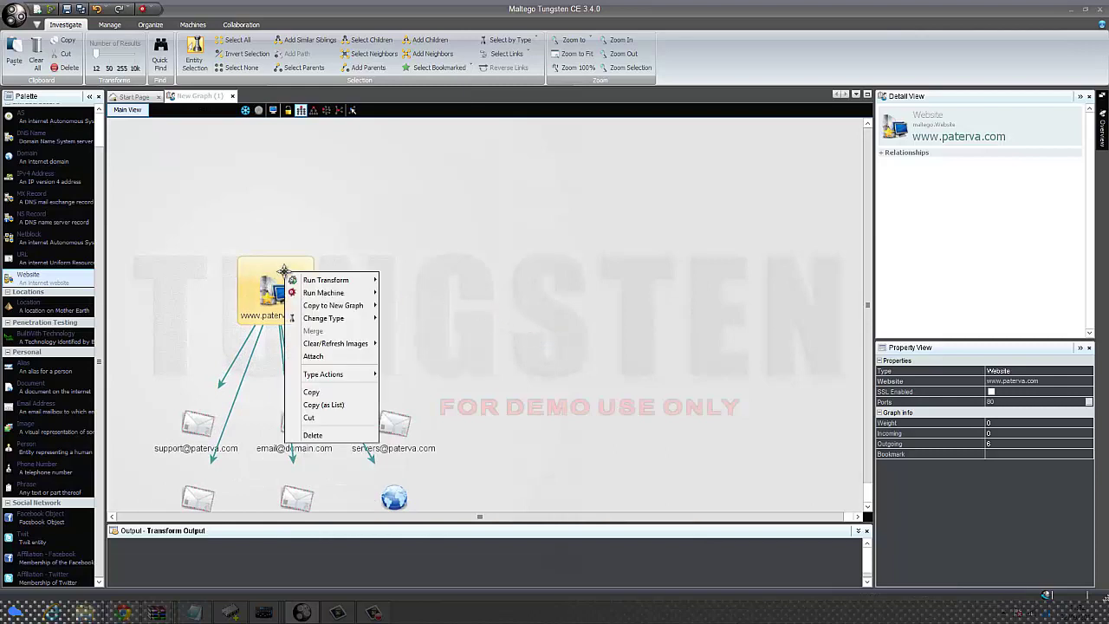
{"action": "mouse_move", "coordinate": [347, 282]}
{"action": "mouse_move", "coordinate": [404, 288]}
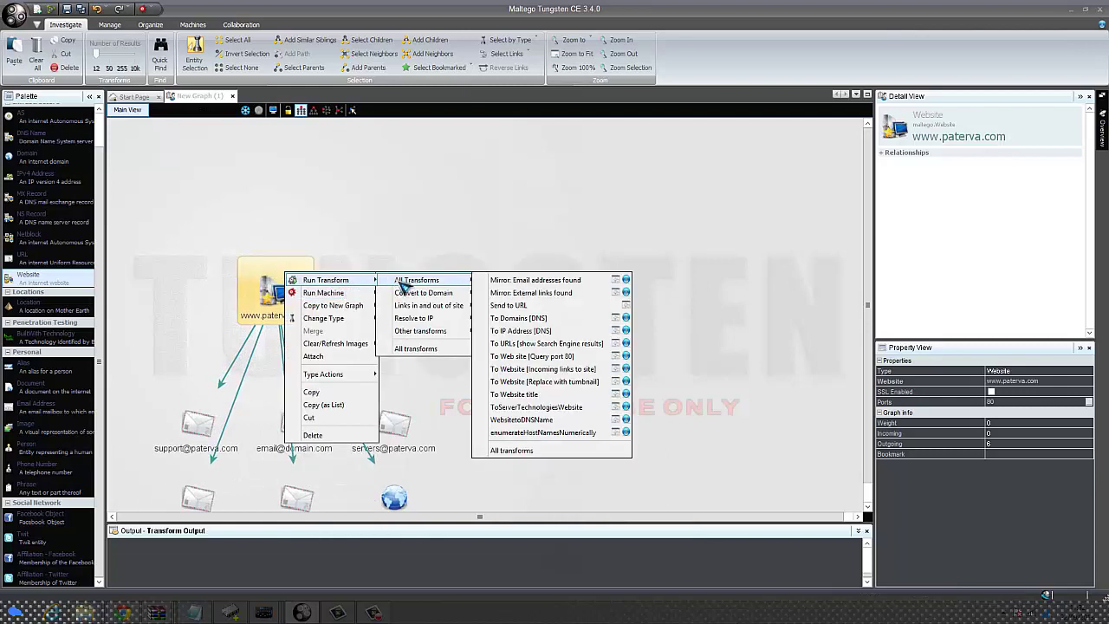
{"action": "left_click", "coordinate": [389, 314]}
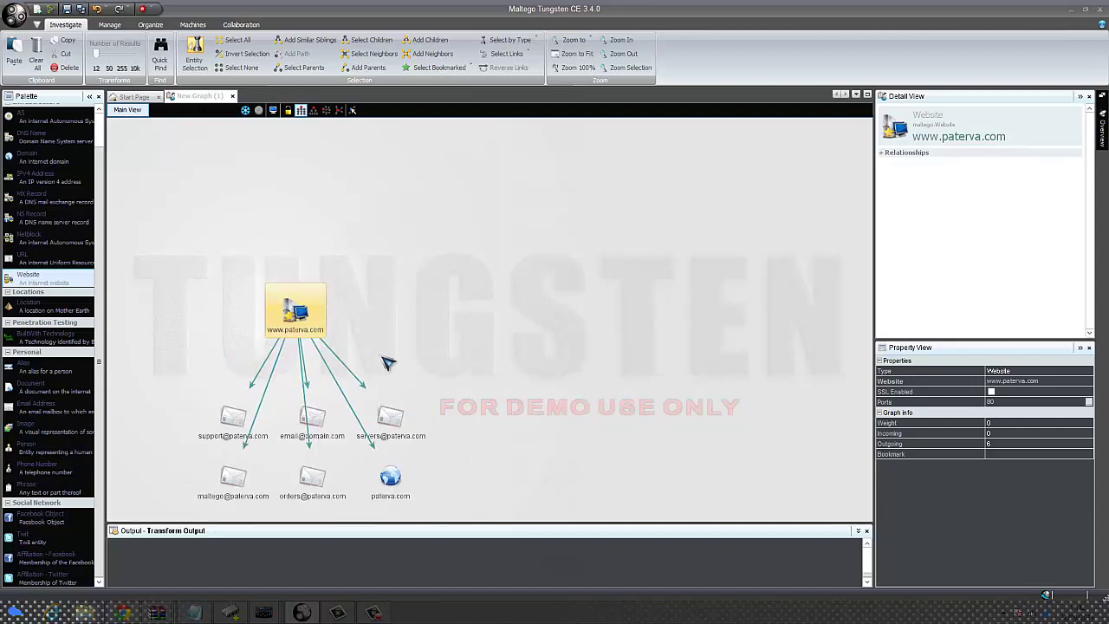
{"action": "left_click", "coordinate": [868, 295]}
{"action": "left_click_drag", "start_coordinate": [868, 303], "coordinate": [863, 337]}
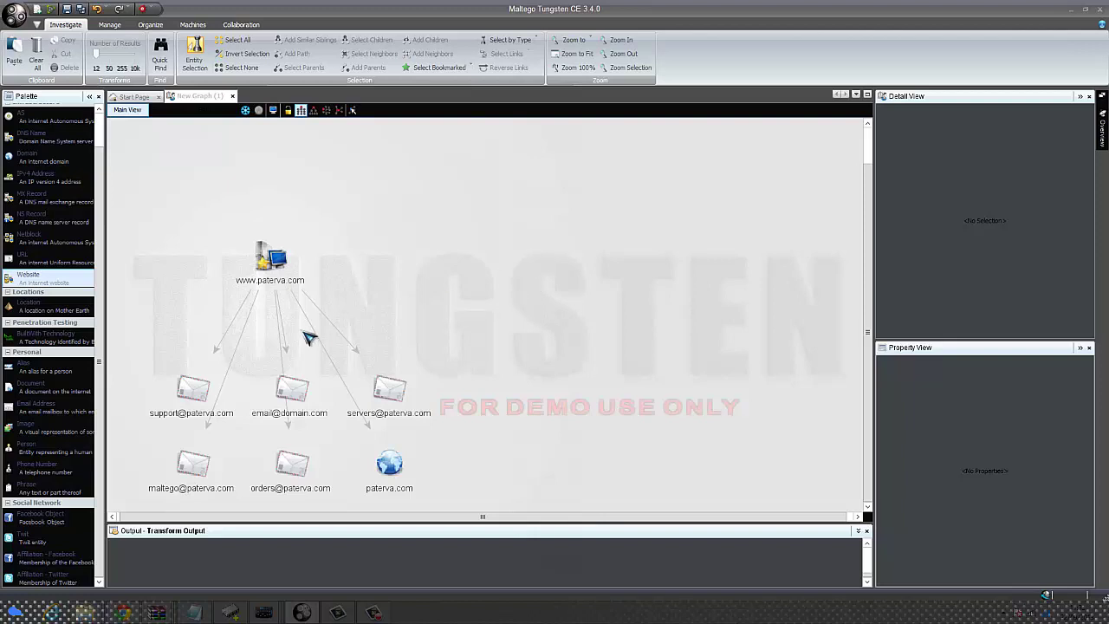
{"action": "left_click", "coordinate": [291, 256]}
{"action": "right_click", "coordinate": [291, 267]}
{"action": "mouse_move", "coordinate": [304, 272]}
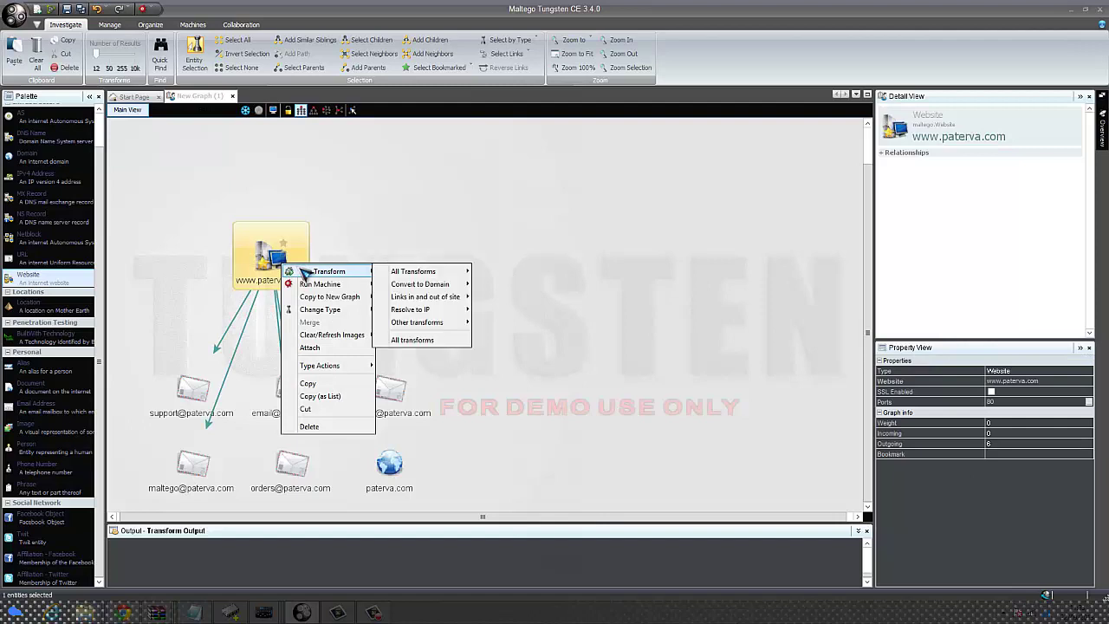
{"action": "mouse_move", "coordinate": [423, 312]}
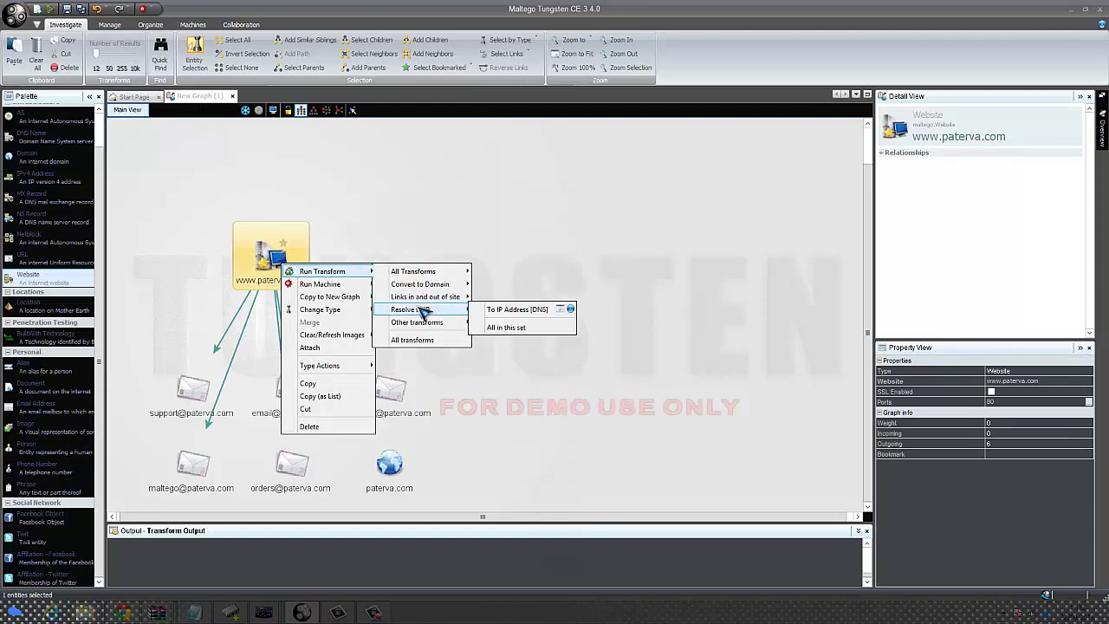
{"action": "left_click", "coordinate": [491, 310]}
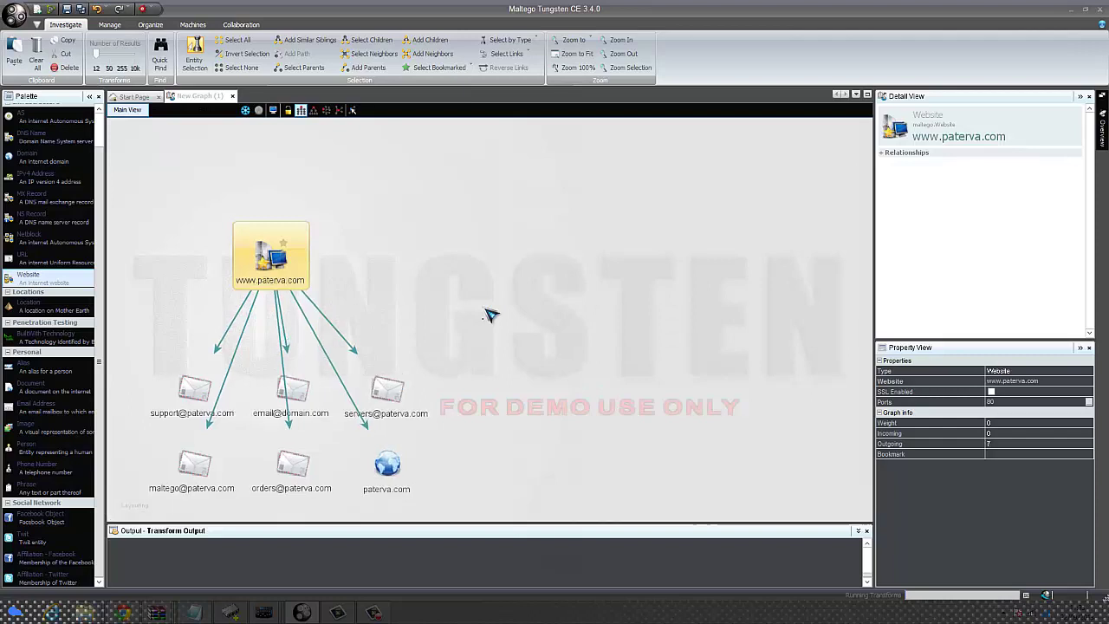
{"action": "left_click", "coordinate": [171, 408]}
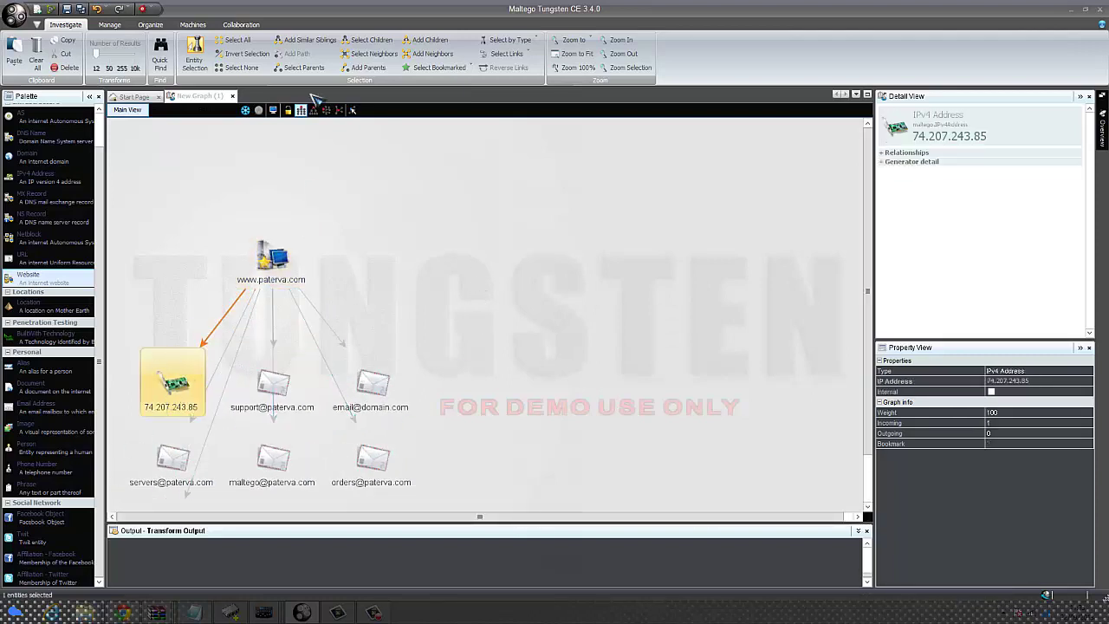
{"action": "left_click", "coordinate": [173, 321]}
{"action": "left_click", "coordinate": [142, 384]}
{"action": "right_click", "coordinate": [149, 383]}
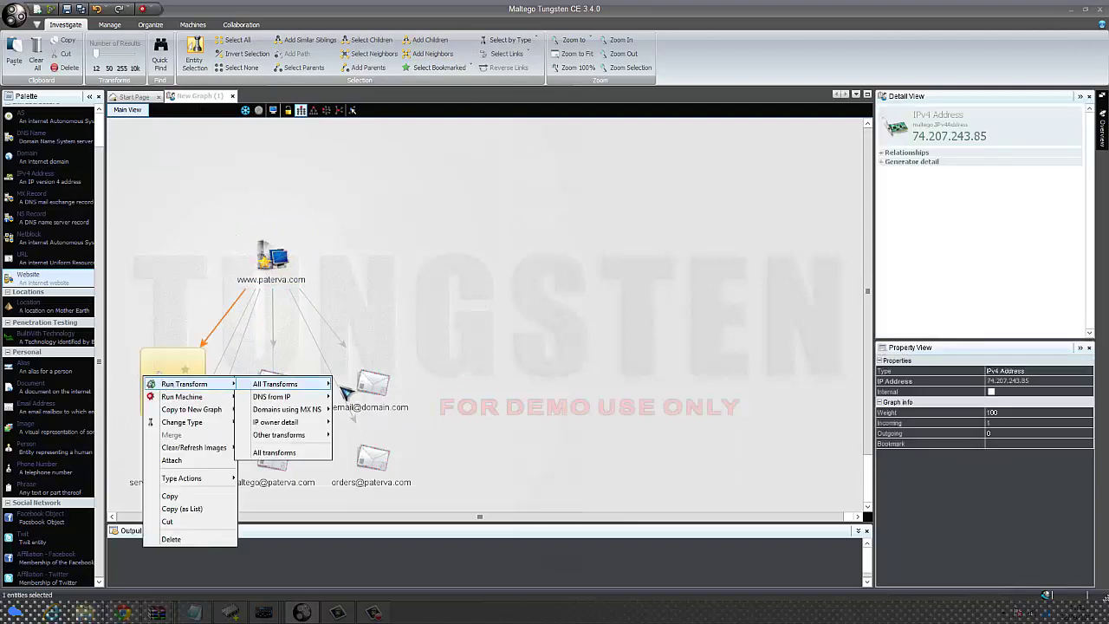
{"action": "mouse_move", "coordinate": [273, 383]}
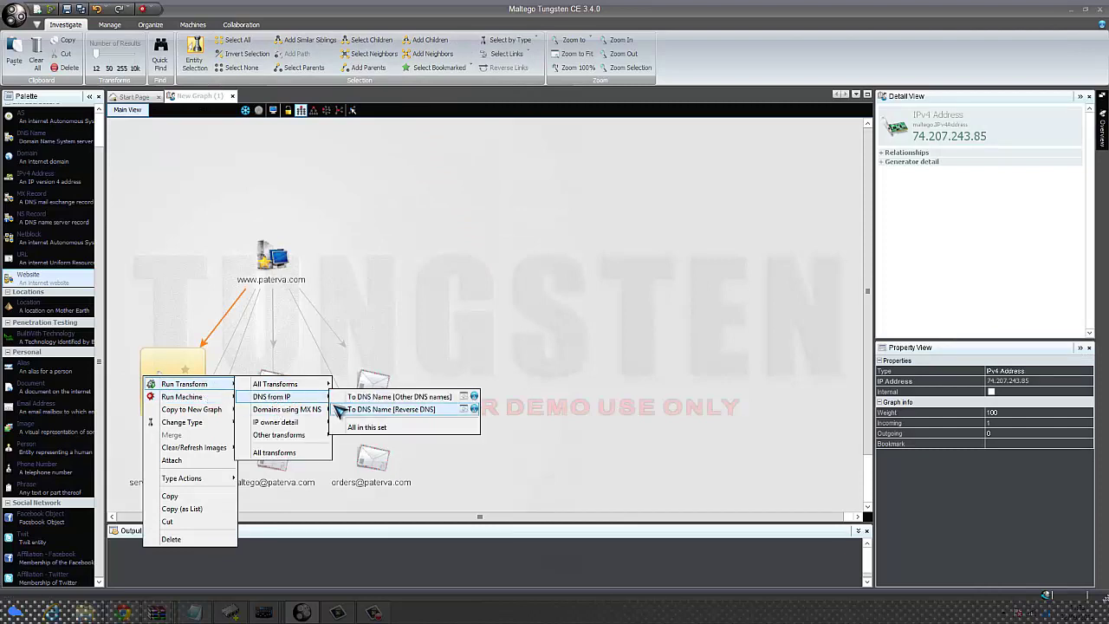
{"action": "left_click", "coordinate": [485, 323]}
{"action": "right_click", "coordinate": [152, 373]}
{"action": "mouse_move", "coordinate": [211, 384]}
{"action": "mouse_move", "coordinate": [267, 388]}
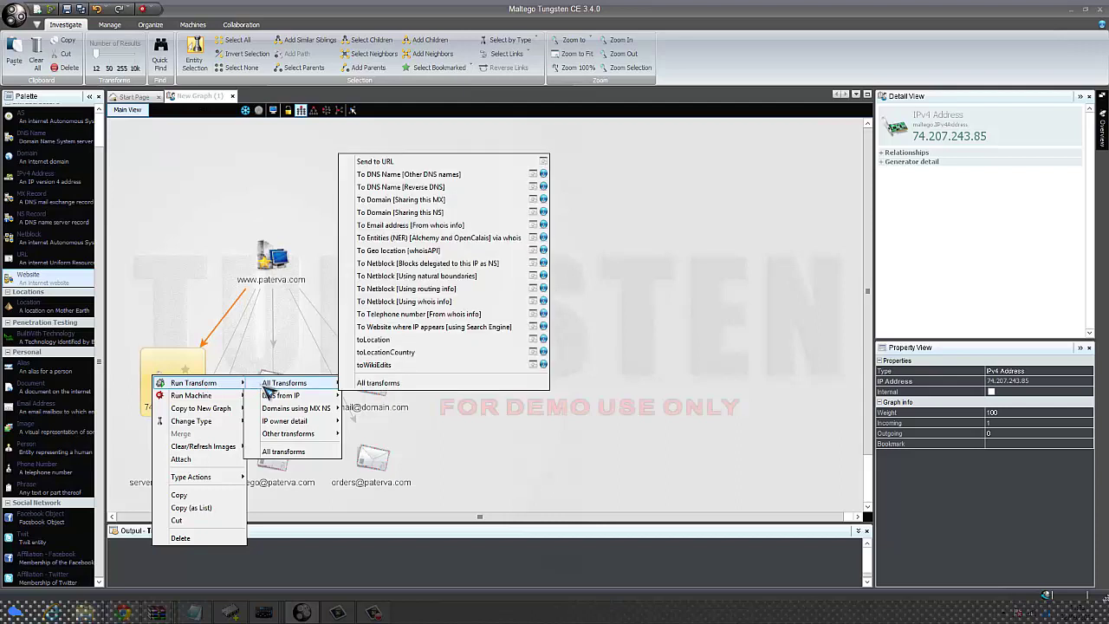
{"action": "left_click", "coordinate": [433, 330]}
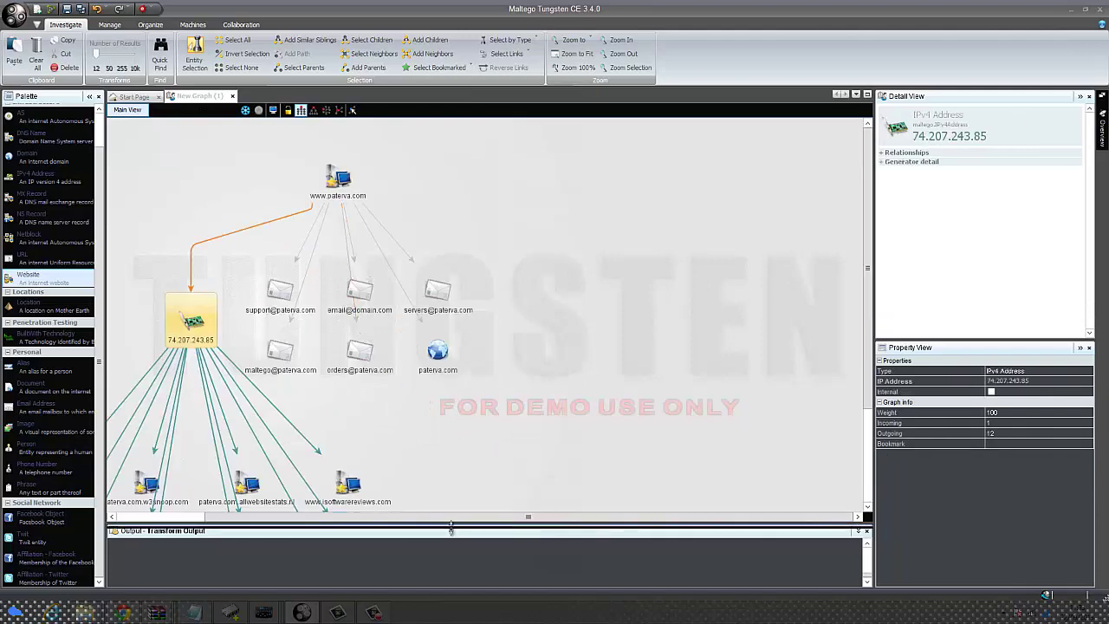
- Examine the website entities linked to the IPv4 address and how they connect to it in the graph
{"action": "left_click", "coordinate": [388, 518]}
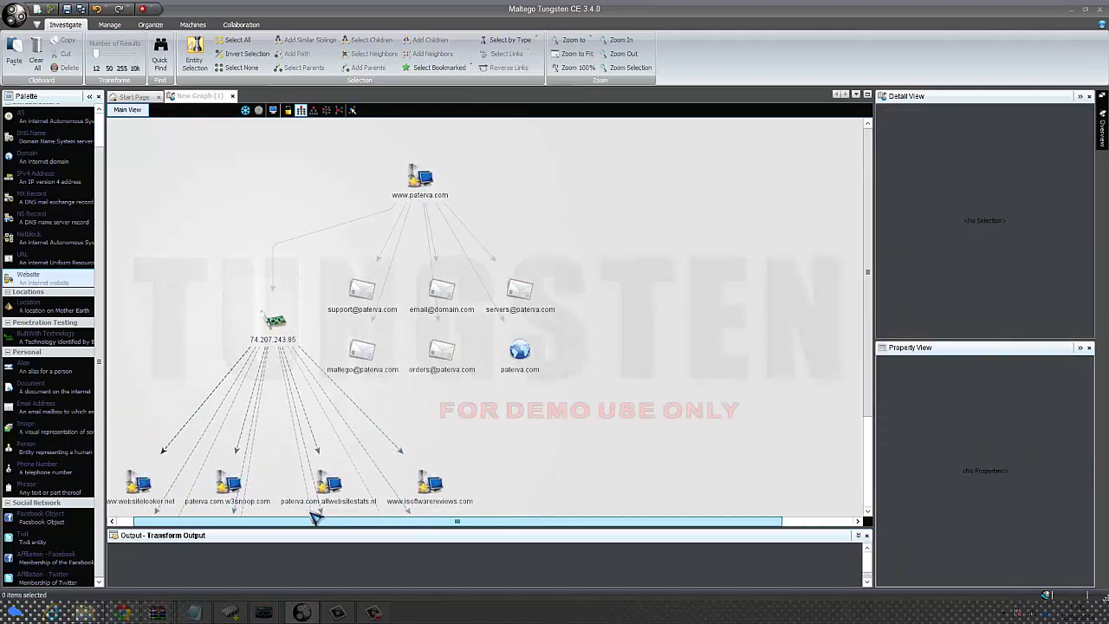
{"action": "left_click_drag", "start_coordinate": [315, 517], "coordinate": [268, 515]}
{"action": "left_click", "coordinate": [364, 418]}
{"action": "scroll", "coordinate": [317, 421], "scroll_direction": "down", "scroll_amount": 3}
{"action": "left_click", "coordinate": [609, 404]}
{"action": "scroll", "coordinate": [572, 366], "scroll_direction": "up", "scroll_amount": 2}
{"action": "left_click_drag", "start_coordinate": [717, 524], "coordinate": [557, 534]}
{"action": "left_click_drag", "start_coordinate": [866, 286], "coordinate": [866, 366]}
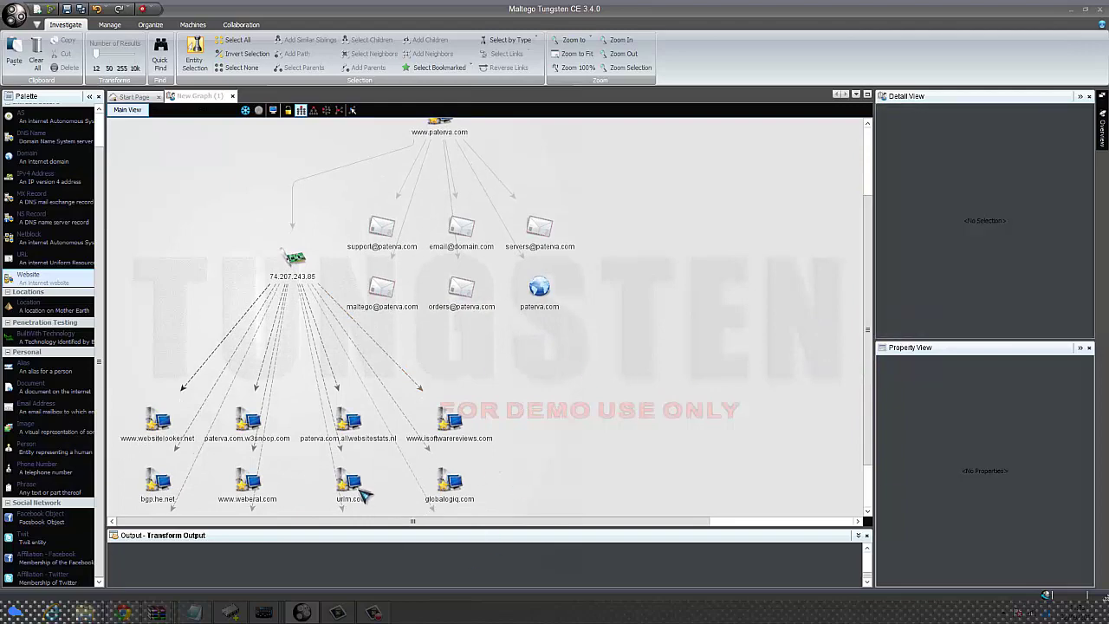
{"action": "left_click", "coordinate": [275, 275]}
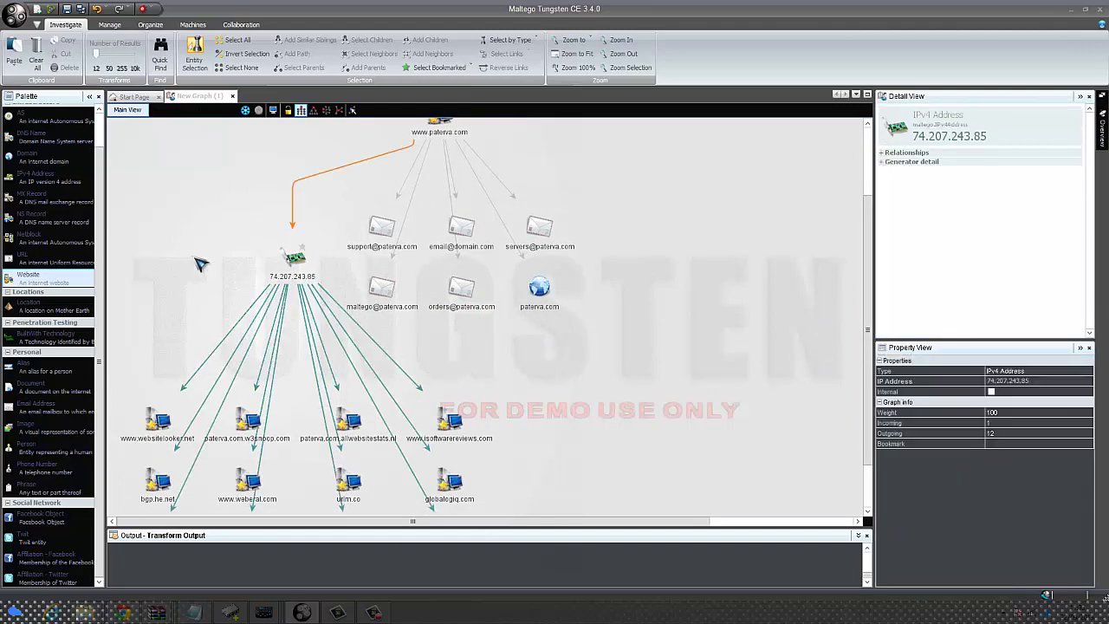
{"action": "left_click", "coordinate": [266, 270]}
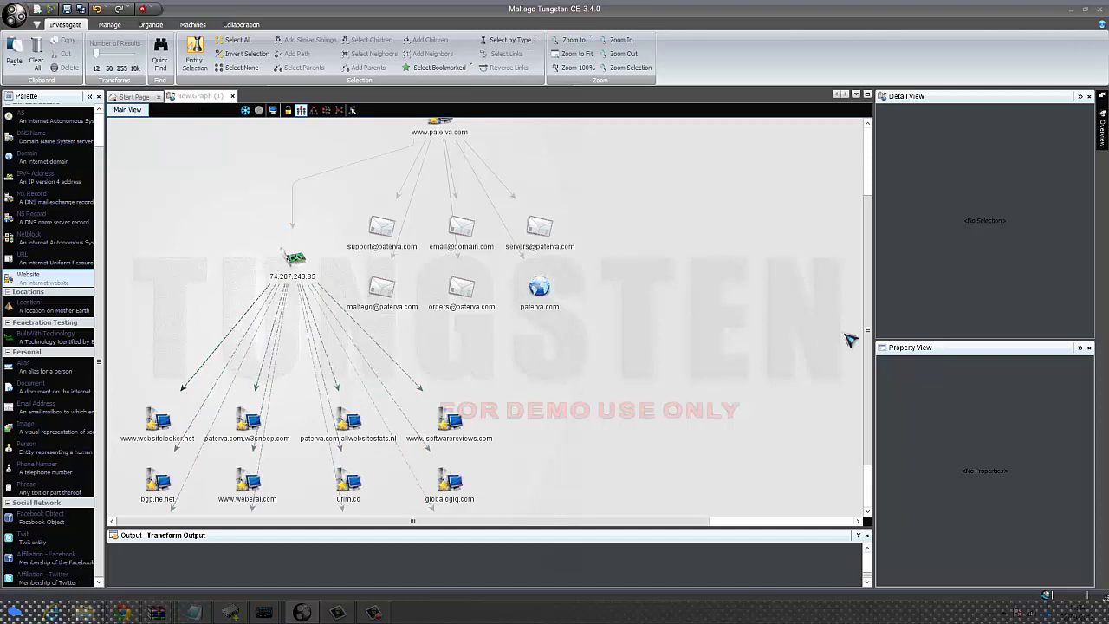
{"action": "left_click_drag", "start_coordinate": [868, 351], "coordinate": [857, 438]}
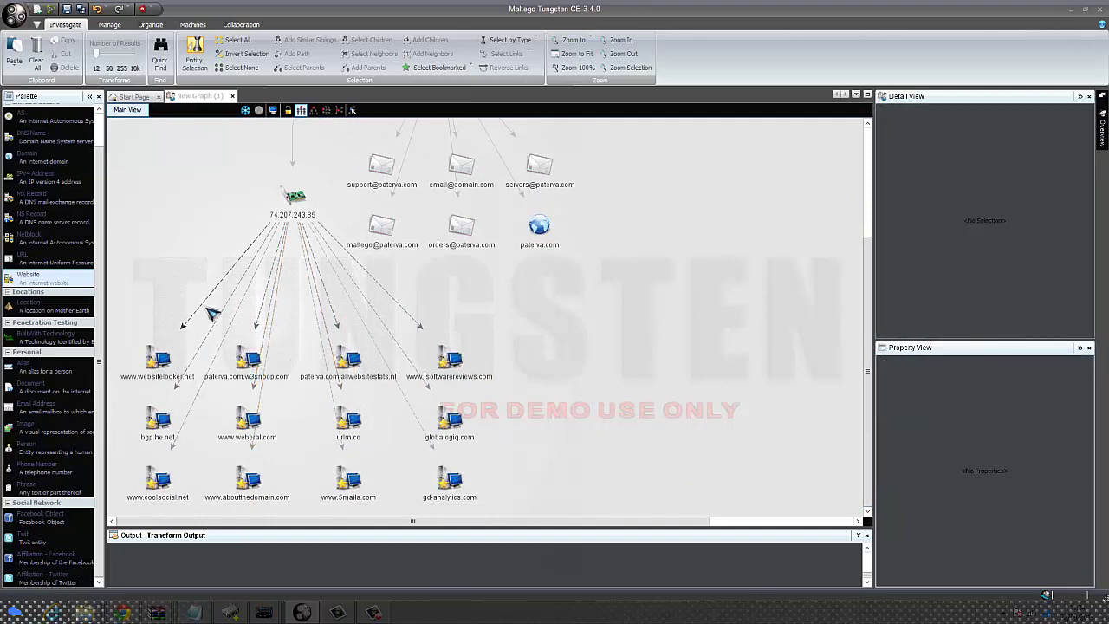
{"action": "left_click", "coordinate": [293, 206]}
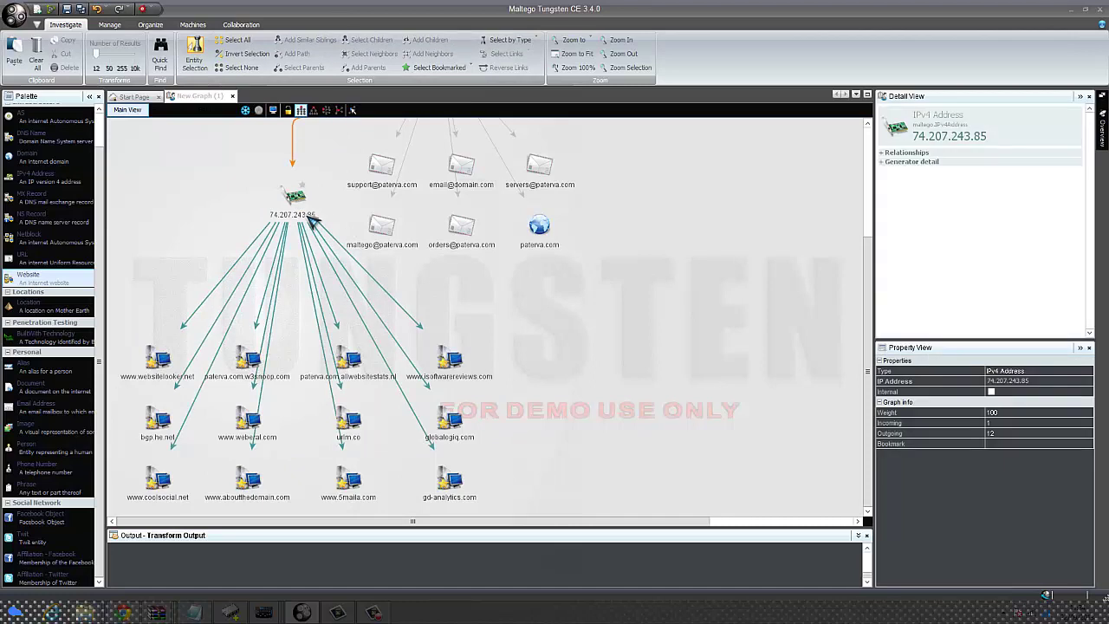
{"action": "left_click", "coordinate": [589, 329]}
{"action": "left_click_drag", "start_coordinate": [873, 392], "coordinate": [809, 217]}
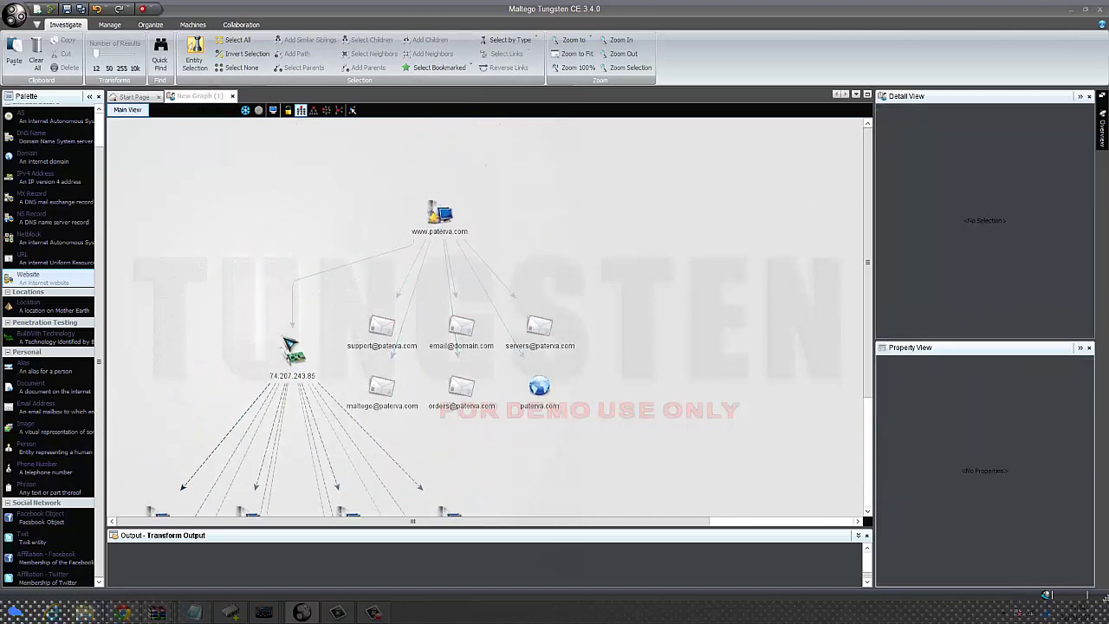
- Run the To Telephone number [From whois info] transform on the IPv4 address entity and bring its child entities into view
{"action": "left_click", "coordinate": [290, 348]}
{"action": "right_click", "coordinate": [284, 366]}
{"action": "mouse_move", "coordinate": [325, 372]}
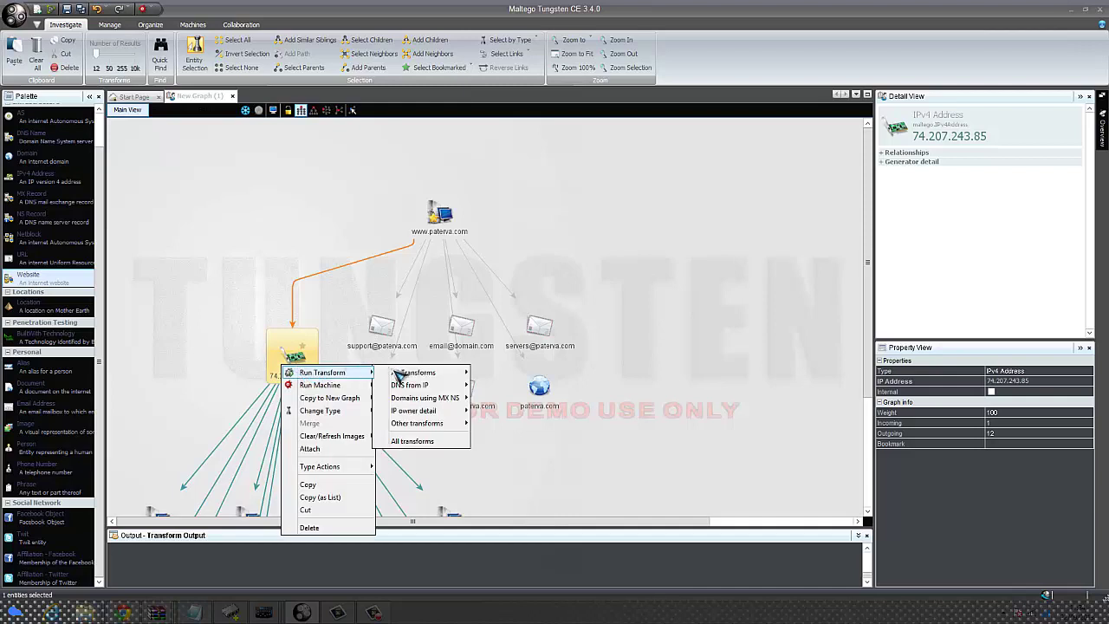
{"action": "mouse_move", "coordinate": [397, 374]}
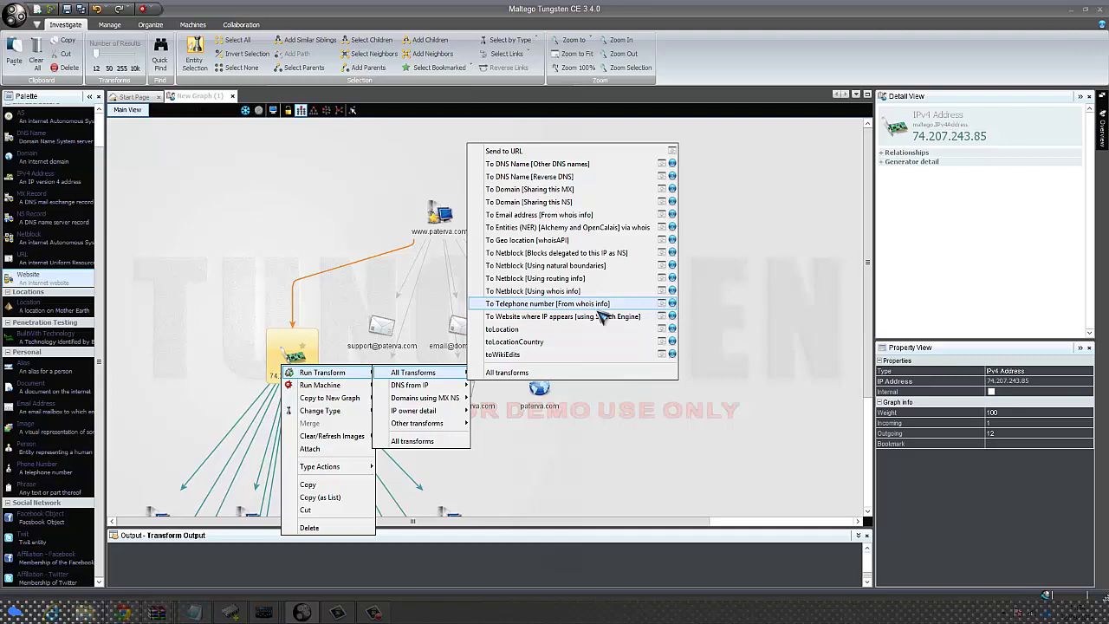
{"action": "left_click", "coordinate": [600, 312]}
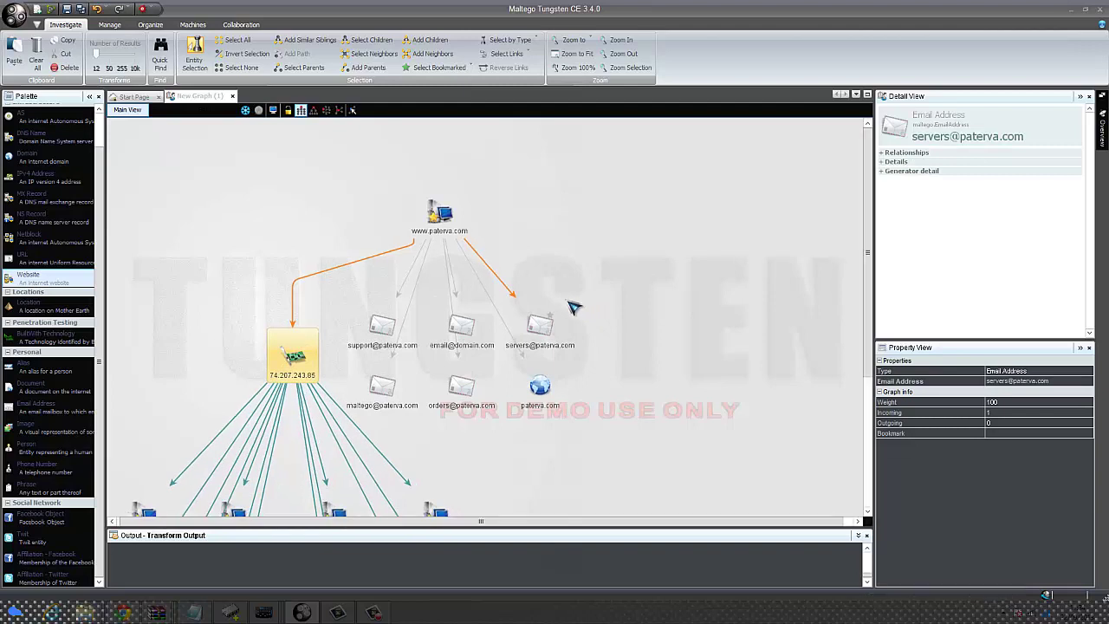
{"action": "left_click_drag", "start_coordinate": [869, 250], "coordinate": [836, 374]}
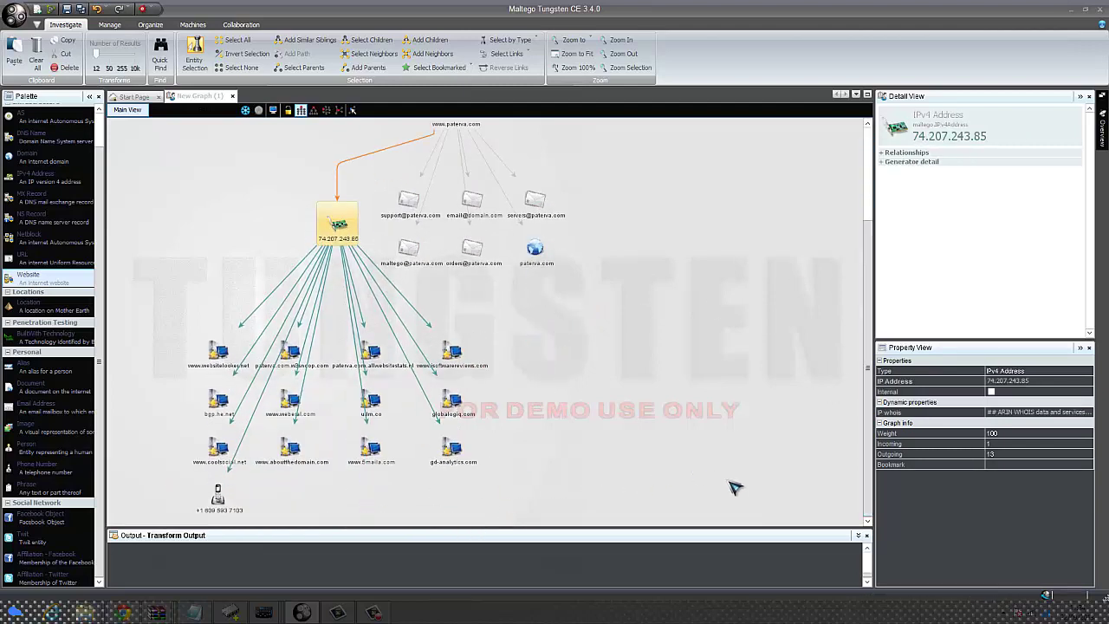
- Bring the telephone number entity under the IPv4 address into view and inspect its details
{"action": "scroll", "coordinate": [778, 498], "scroll_direction": "up", "scroll_amount": 1}
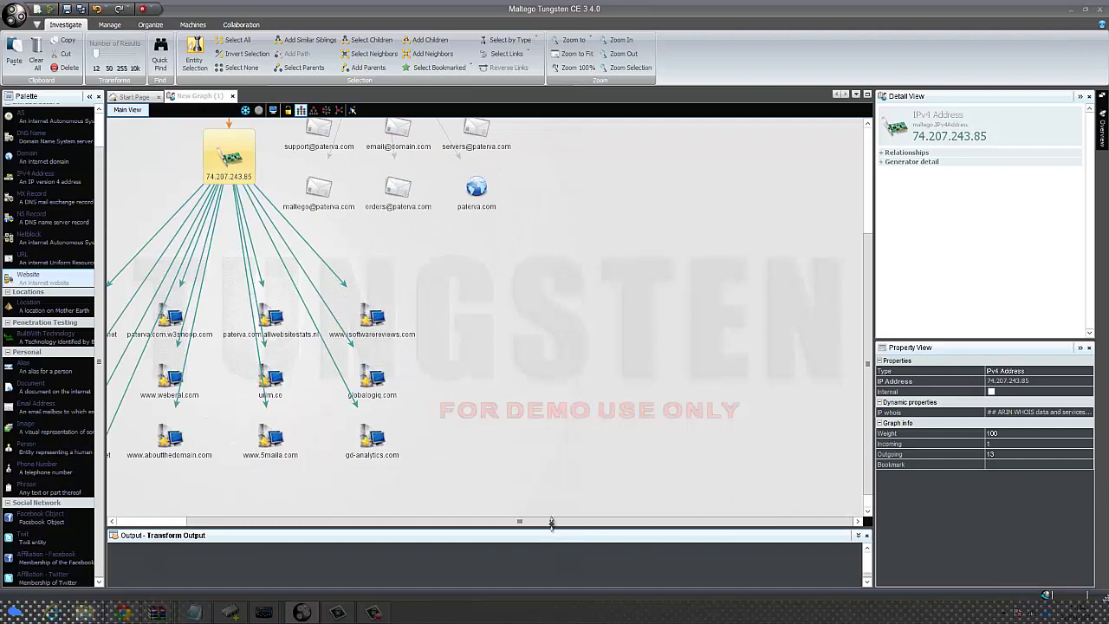
{"action": "left_click_drag", "start_coordinate": [520, 521], "coordinate": [451, 521]}
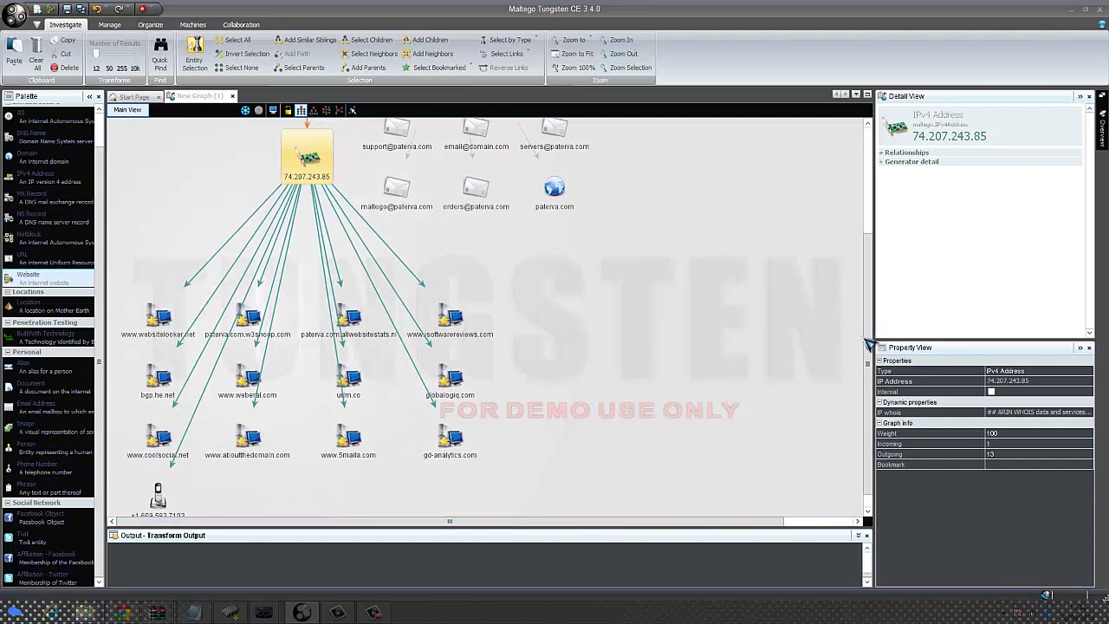
{"action": "left_click", "coordinate": [866, 365]}
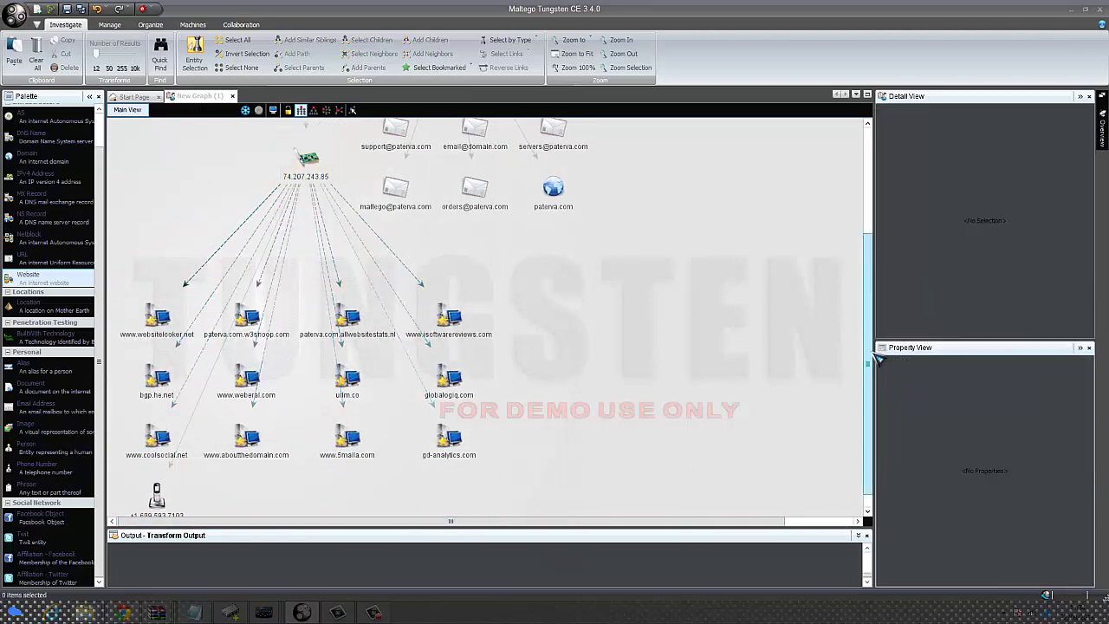
{"action": "scroll", "coordinate": [866, 374], "scroll_direction": "down", "scroll_amount": 1}
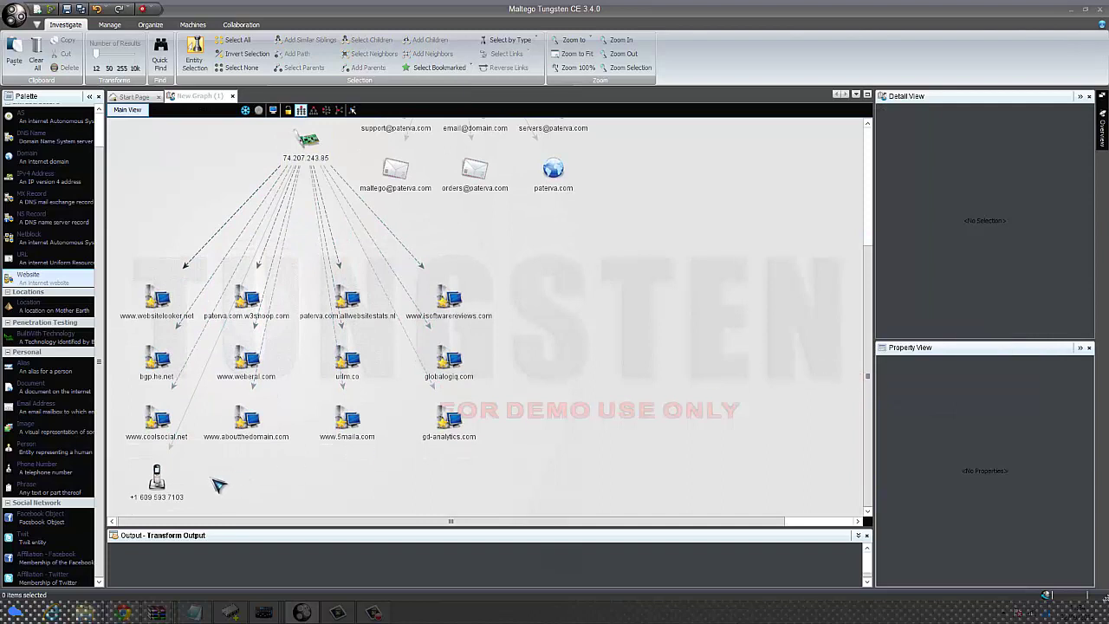
{"action": "left_click", "coordinate": [160, 475]}
{"action": "left_click", "coordinate": [342, 479]}
{"action": "left_click", "coordinate": [148, 476]}
{"action": "right_click", "coordinate": [152, 475]}
{"action": "mouse_move", "coordinate": [196, 461]}
{"action": "mouse_move", "coordinate": [291, 463]}
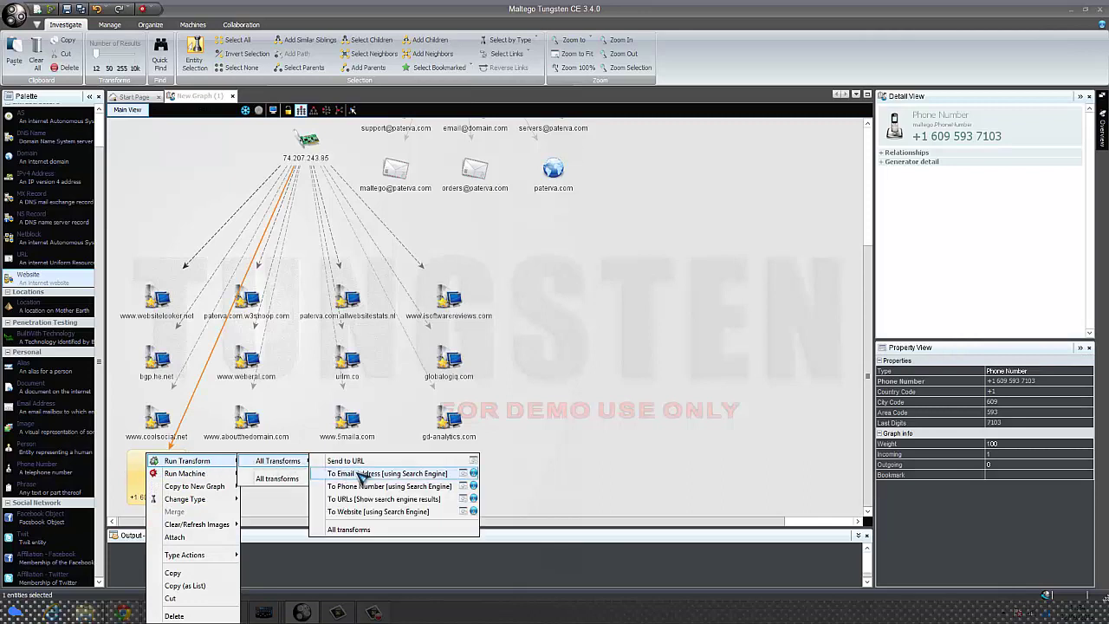
{"action": "left_click", "coordinate": [420, 463]}
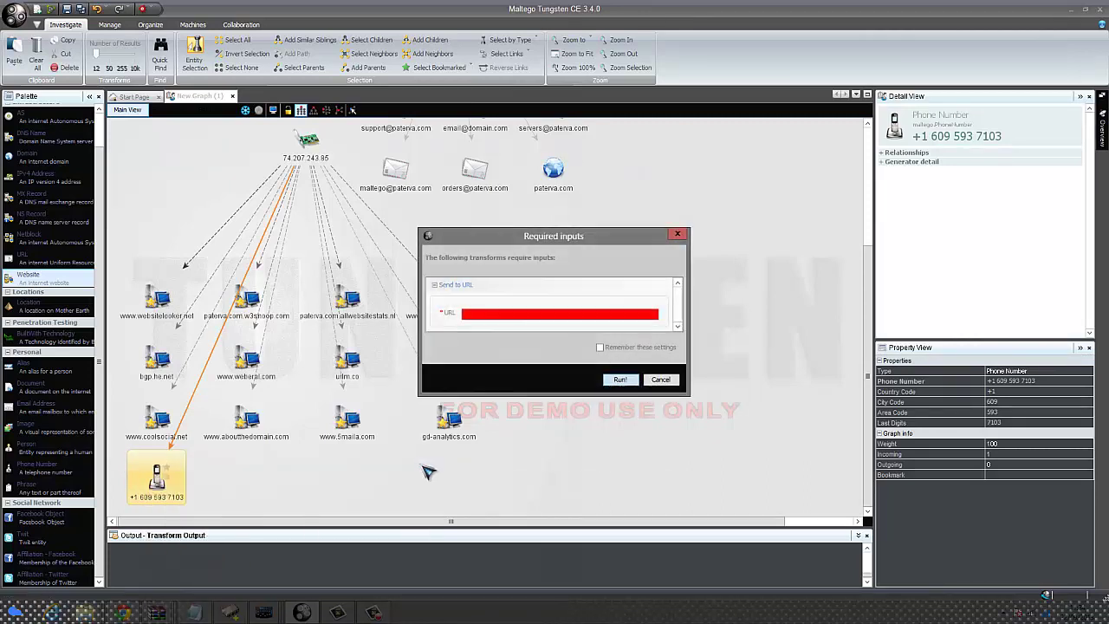
{"action": "left_click", "coordinate": [679, 235]}
- Review the transforms available for the telephone number entity without running any
{"action": "right_click", "coordinate": [166, 476]}
{"action": "mouse_move", "coordinate": [260, 463]}
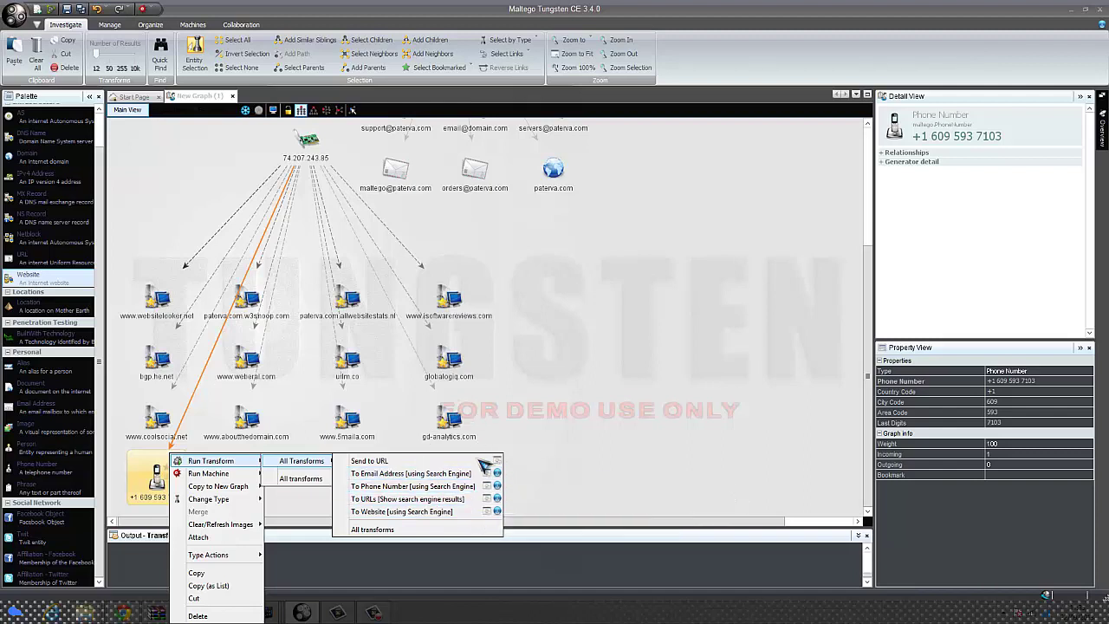
{"action": "left_click", "coordinate": [630, 414]}
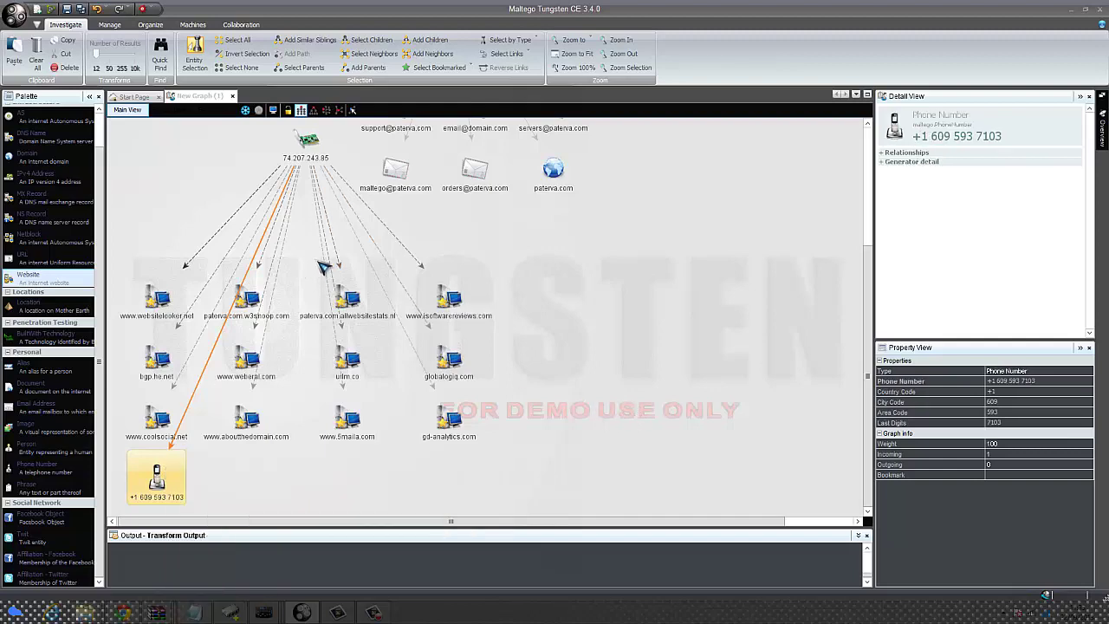
{"action": "scroll", "coordinate": [328, 282], "scroll_direction": "up", "scroll_amount": 2}
{"action": "scroll", "coordinate": [336, 314], "scroll_direction": "down", "scroll_amount": 2}
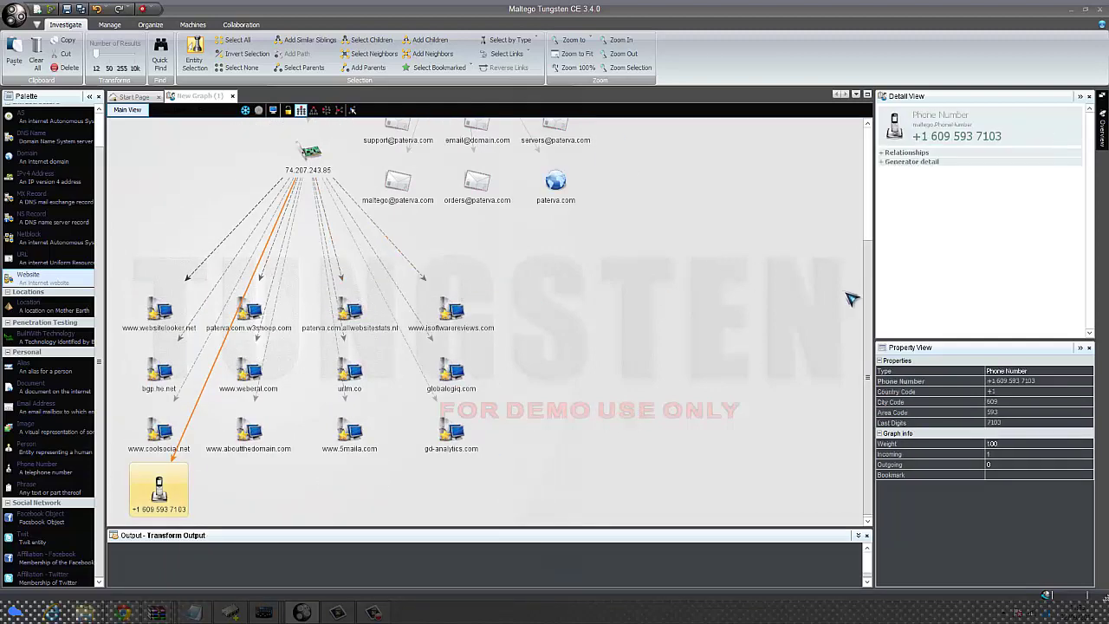
{"action": "left_click_drag", "start_coordinate": [869, 260], "coordinate": [869, 148]}
{"action": "left_click", "coordinate": [453, 178]}
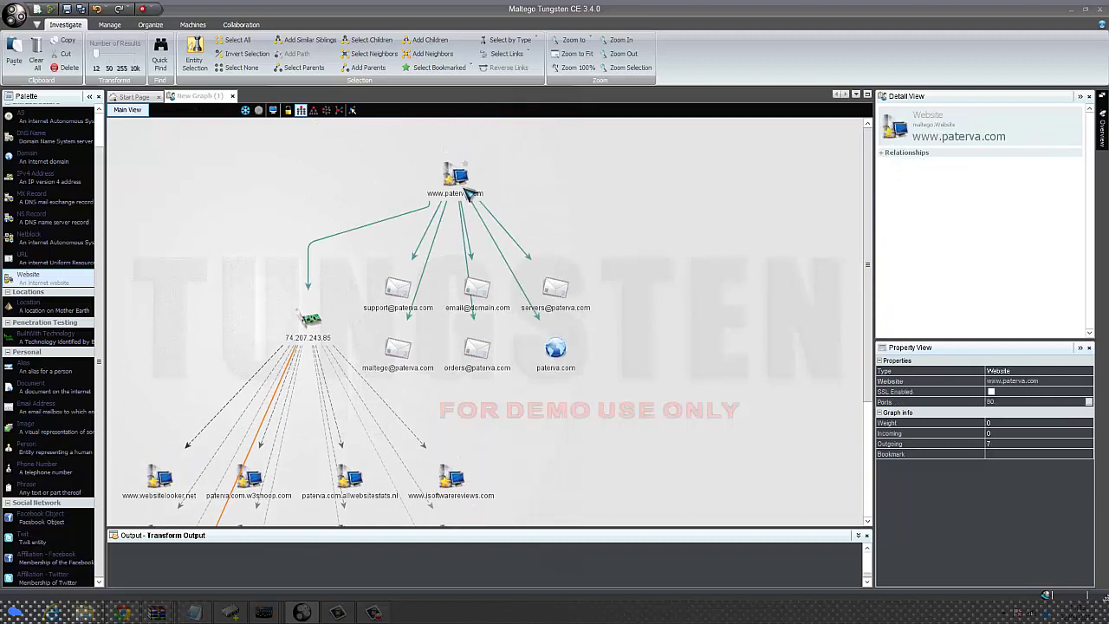
{"action": "right_click", "coordinate": [461, 186]}
{"action": "mouse_move", "coordinate": [475, 195]}
{"action": "mouse_move", "coordinate": [611, 195]}
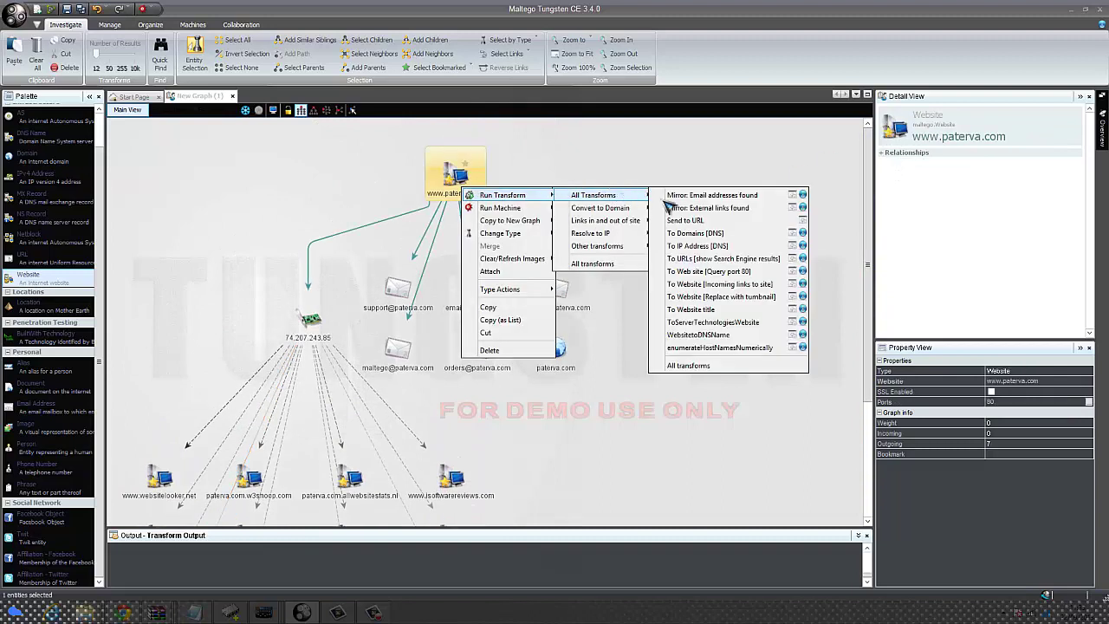
{"action": "left_click", "coordinate": [743, 274]}
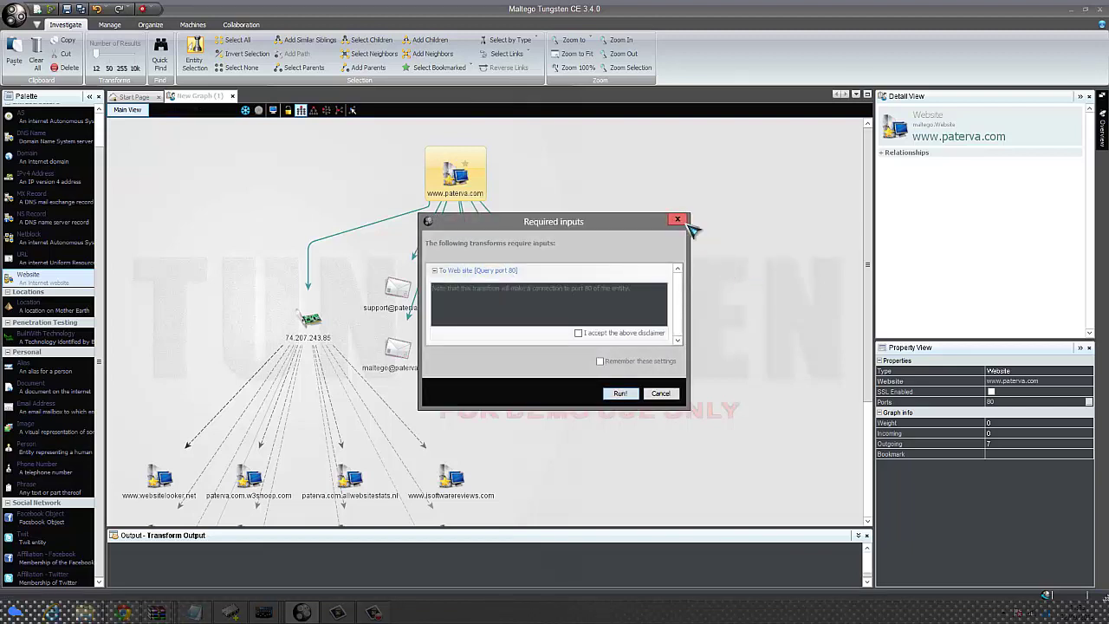
{"action": "left_click", "coordinate": [645, 333]}
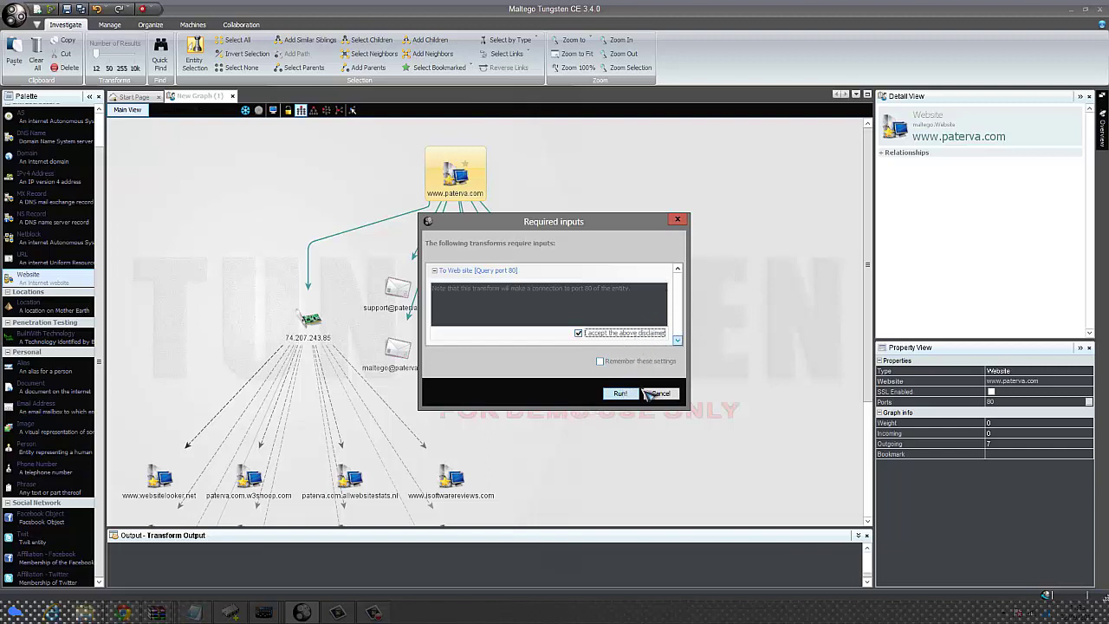
{"action": "left_click", "coordinate": [620, 393]}
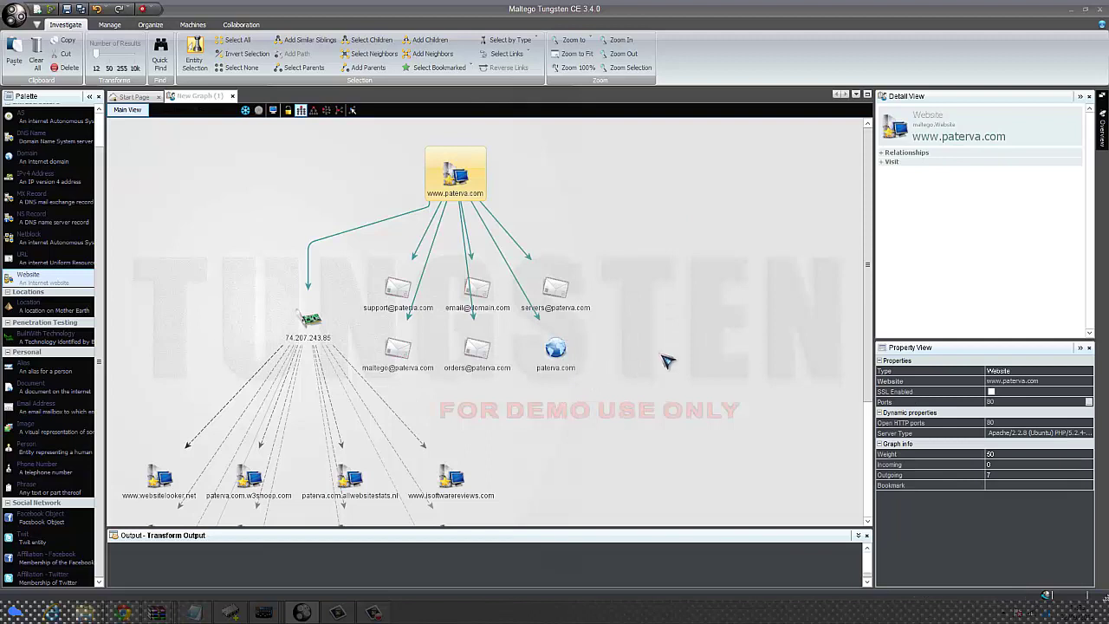
{"action": "left_click_drag", "start_coordinate": [867, 255], "coordinate": [853, 225]}
{"action": "left_click", "coordinate": [576, 228]}
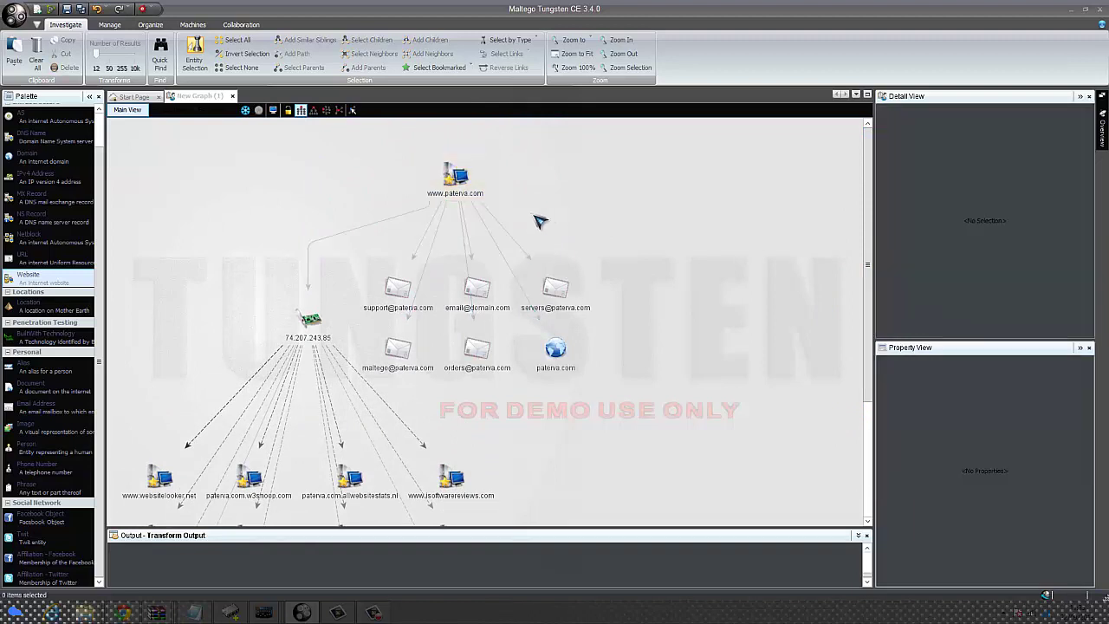
{"action": "left_click", "coordinate": [476, 198]}
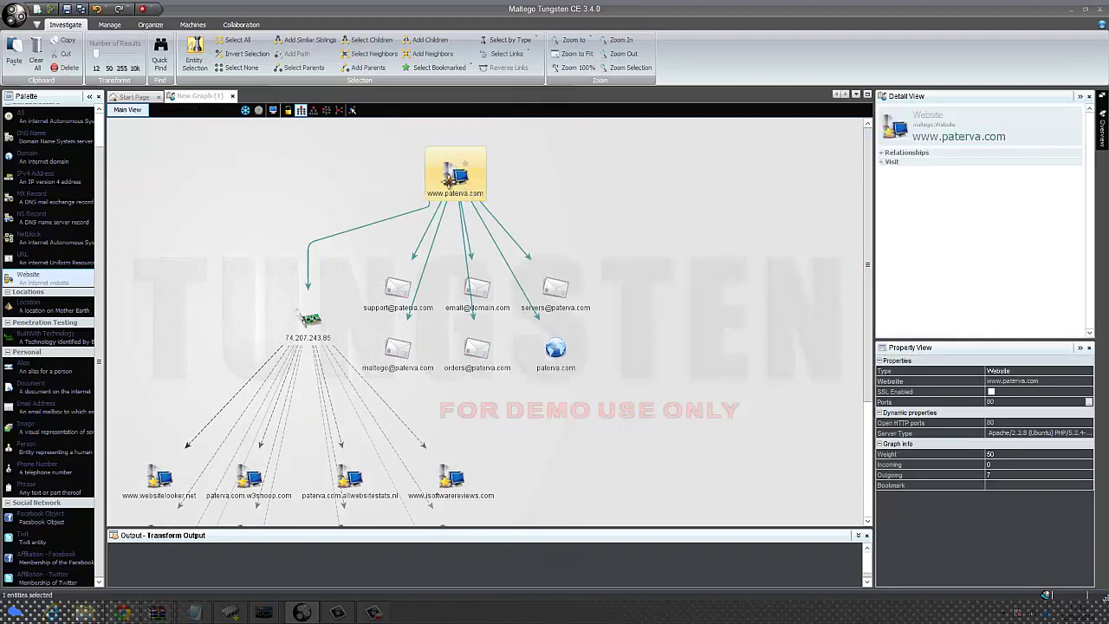
{"action": "right_click", "coordinate": [447, 179]}
{"action": "mouse_move", "coordinate": [468, 190]}
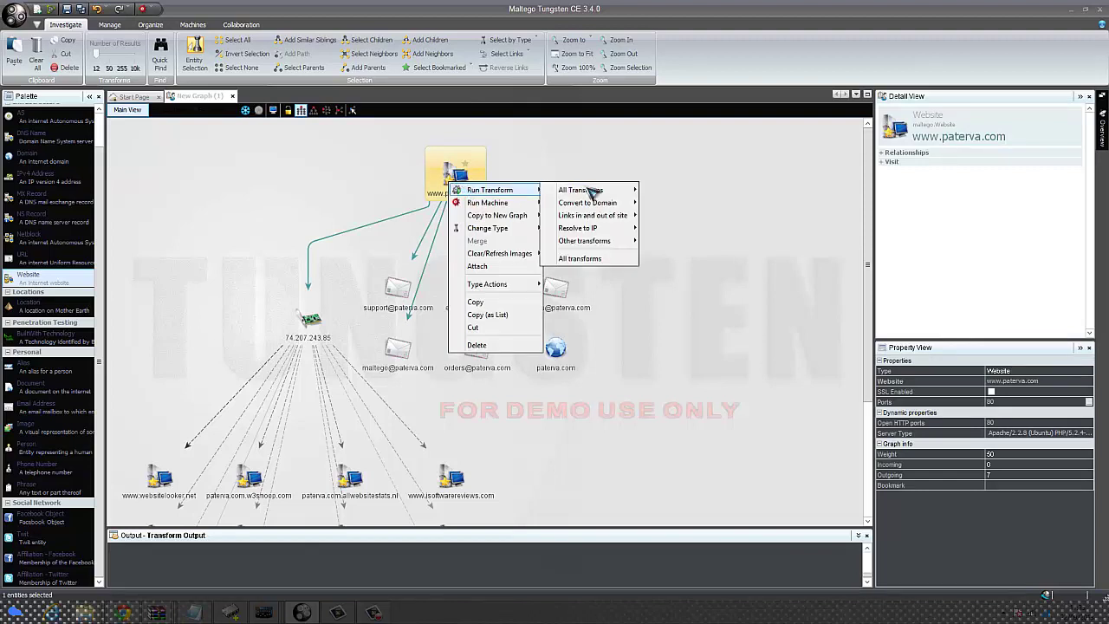
{"action": "mouse_move", "coordinate": [611, 192]}
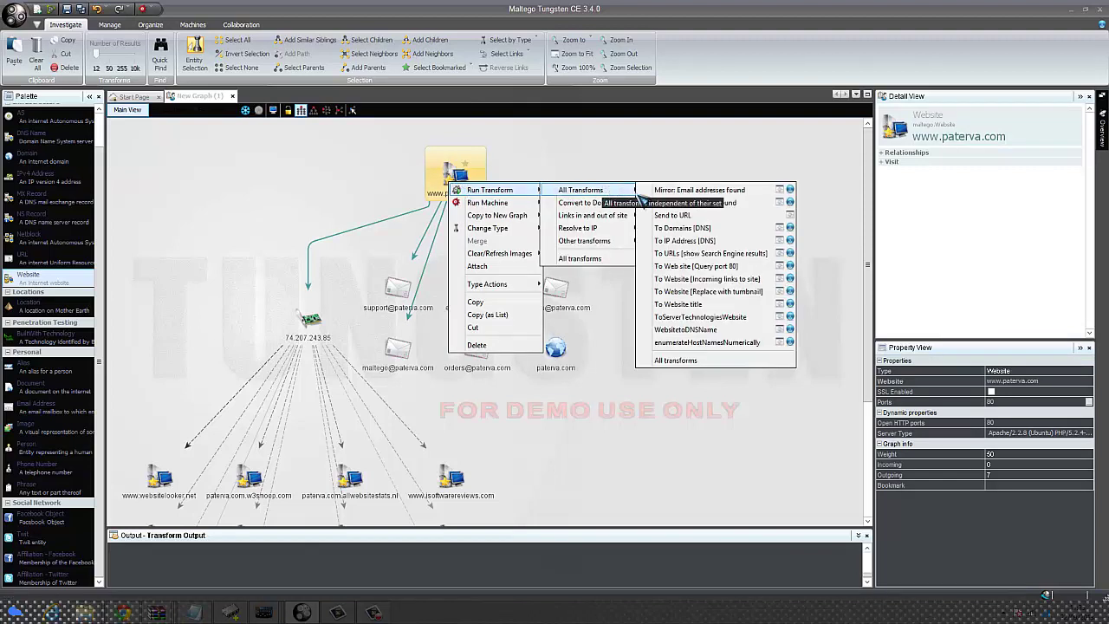
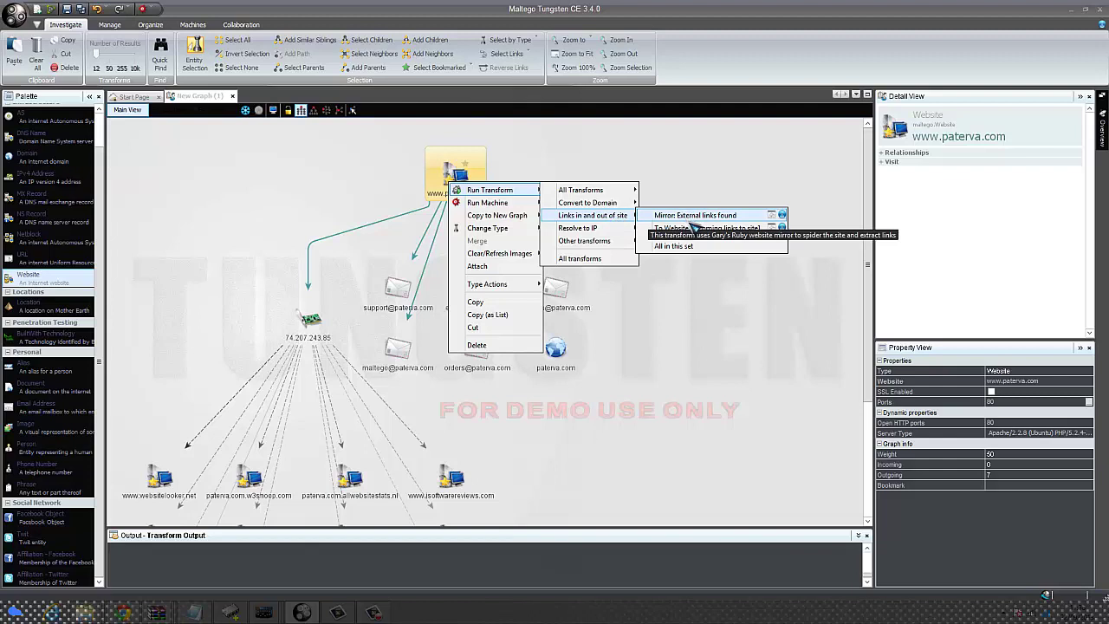
{"action": "left_click", "coordinate": [695, 216]}
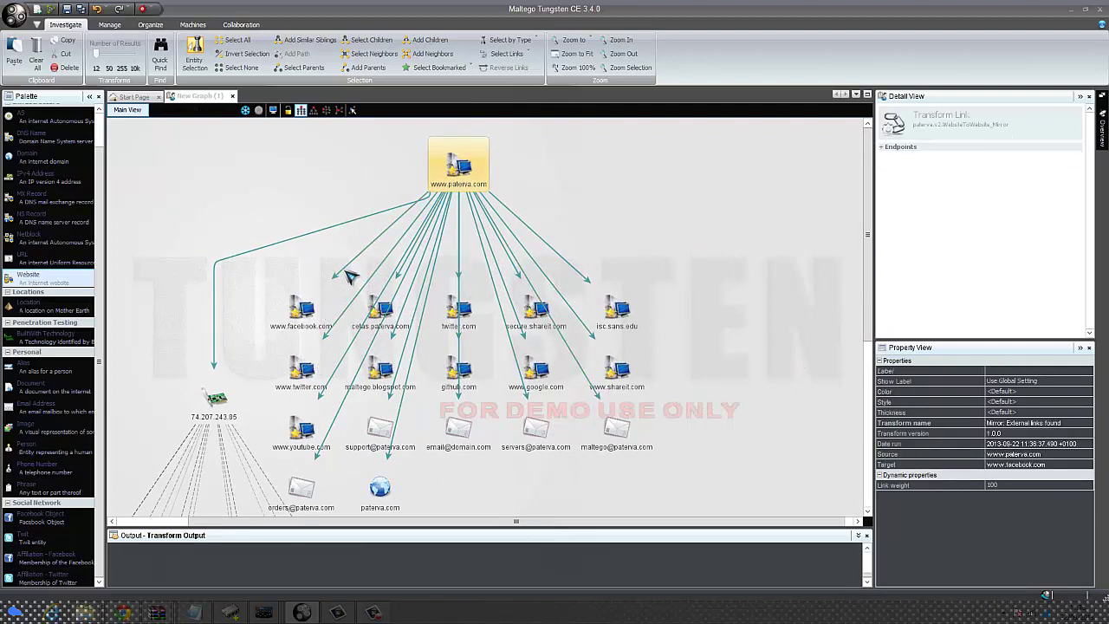
{"action": "left_click", "coordinate": [291, 449]}
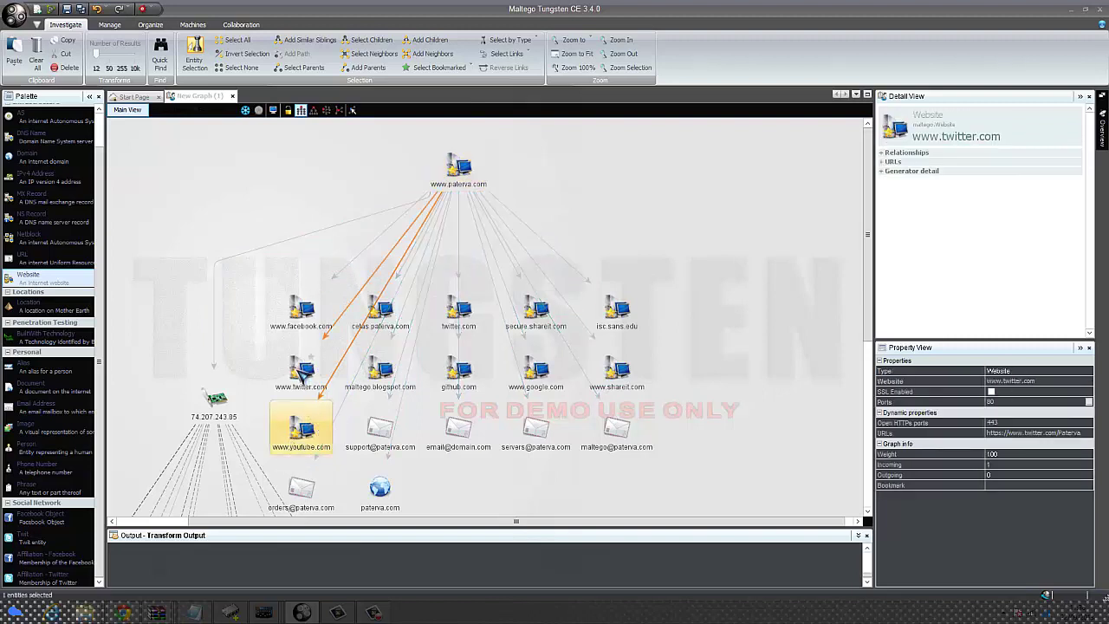
{"action": "left_click", "coordinate": [308, 327]}
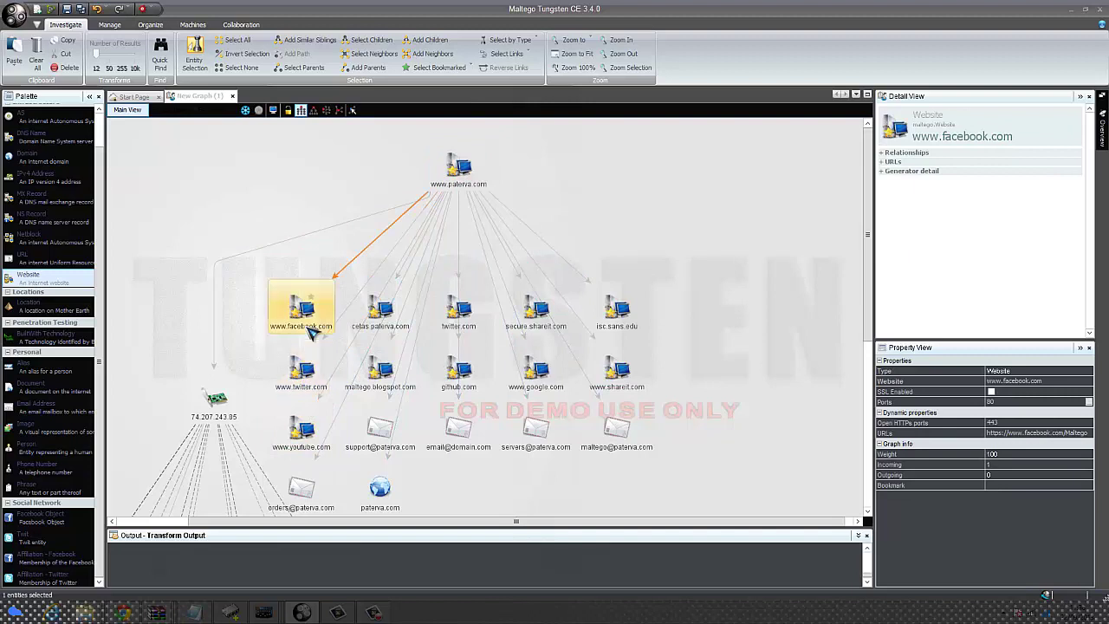
{"action": "left_click", "coordinate": [455, 312]}
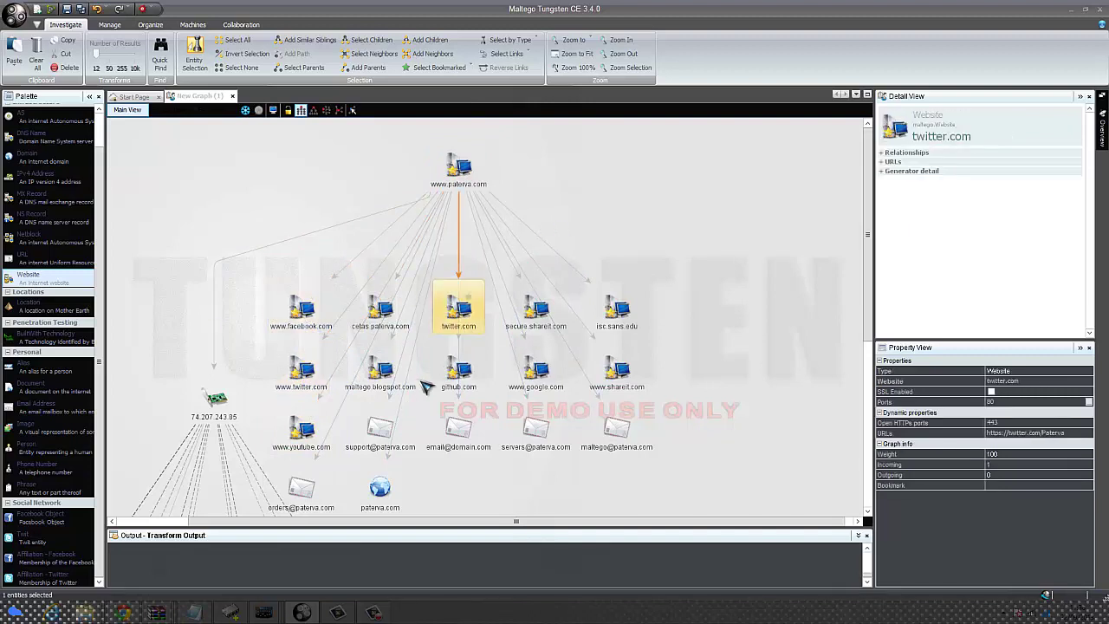
{"action": "left_click", "coordinate": [475, 388]}
{"action": "left_click", "coordinate": [539, 391]}
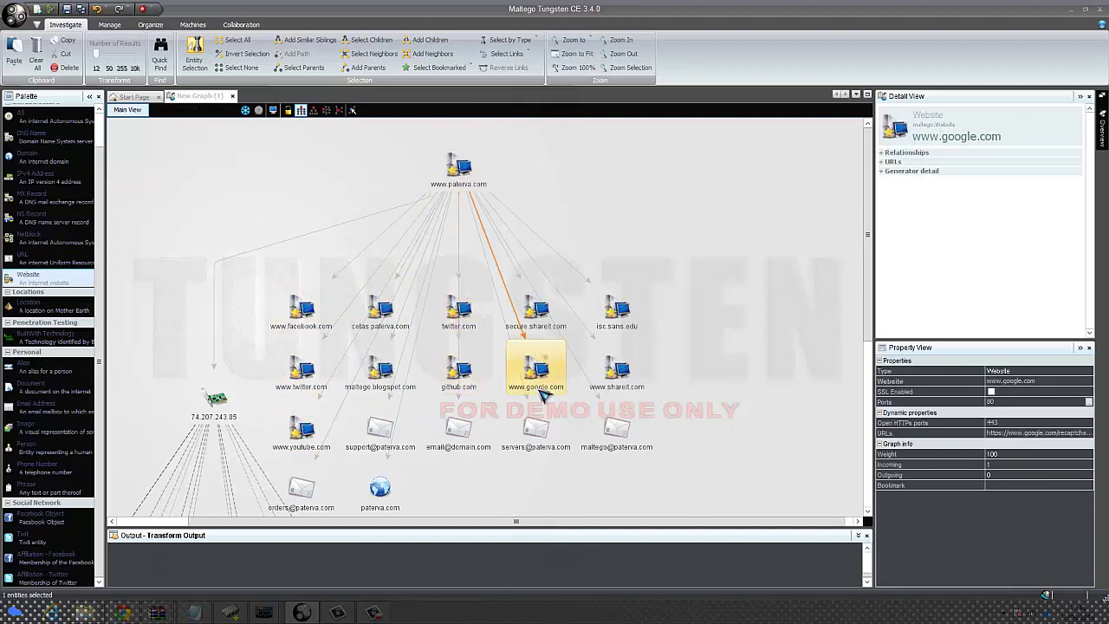
{"action": "left_click", "coordinate": [557, 326]}
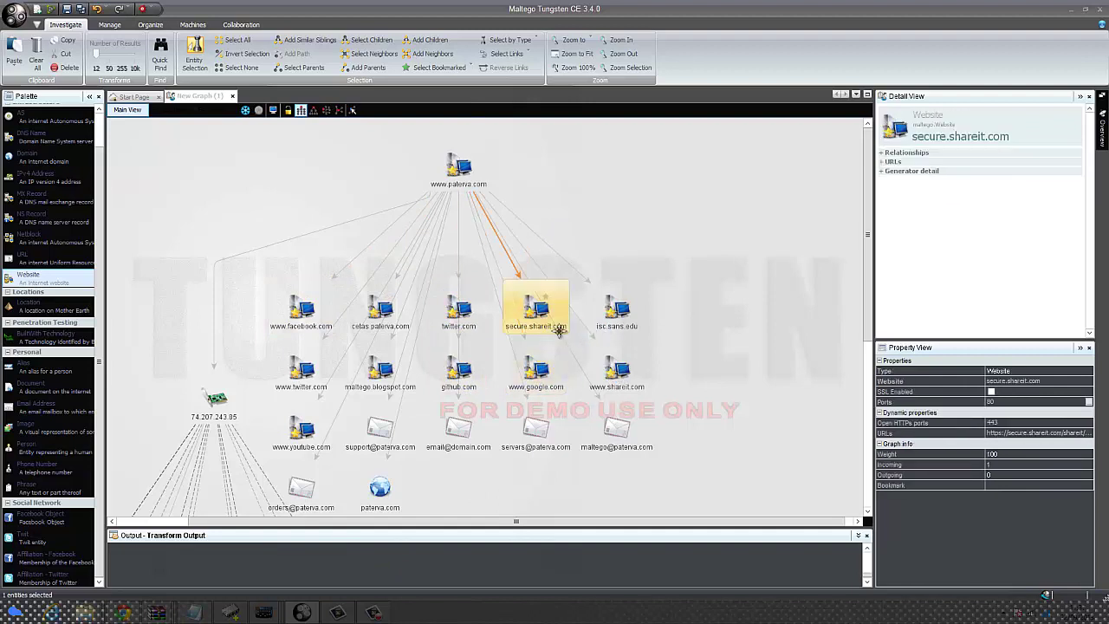
{"action": "left_click", "coordinate": [622, 323]}
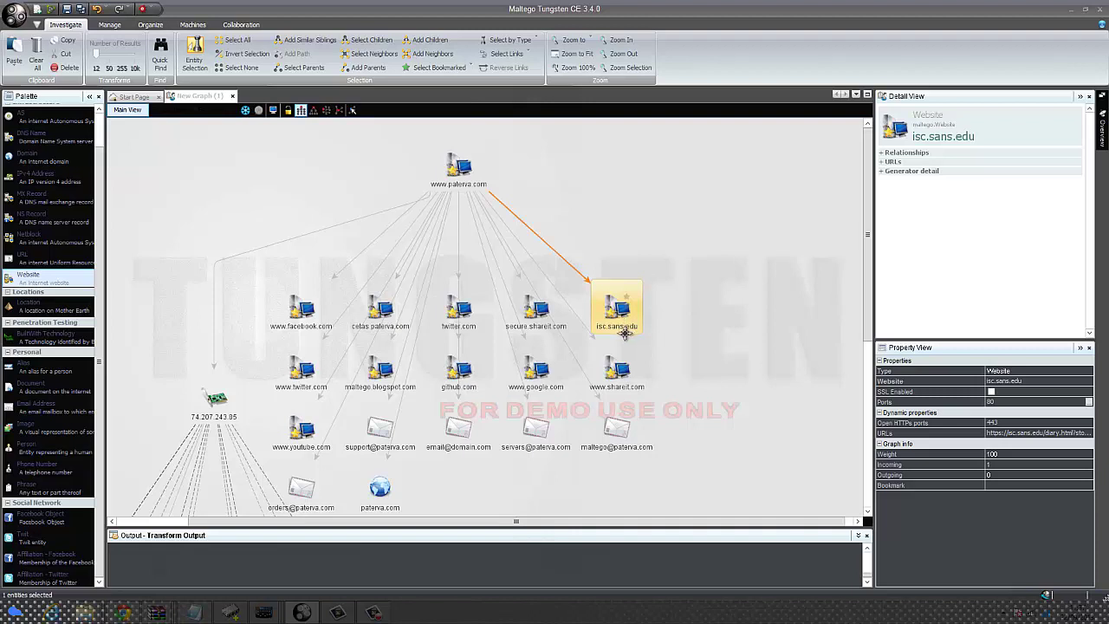
{"action": "left_click", "coordinate": [651, 433]}
{"action": "left_click", "coordinate": [673, 379]}
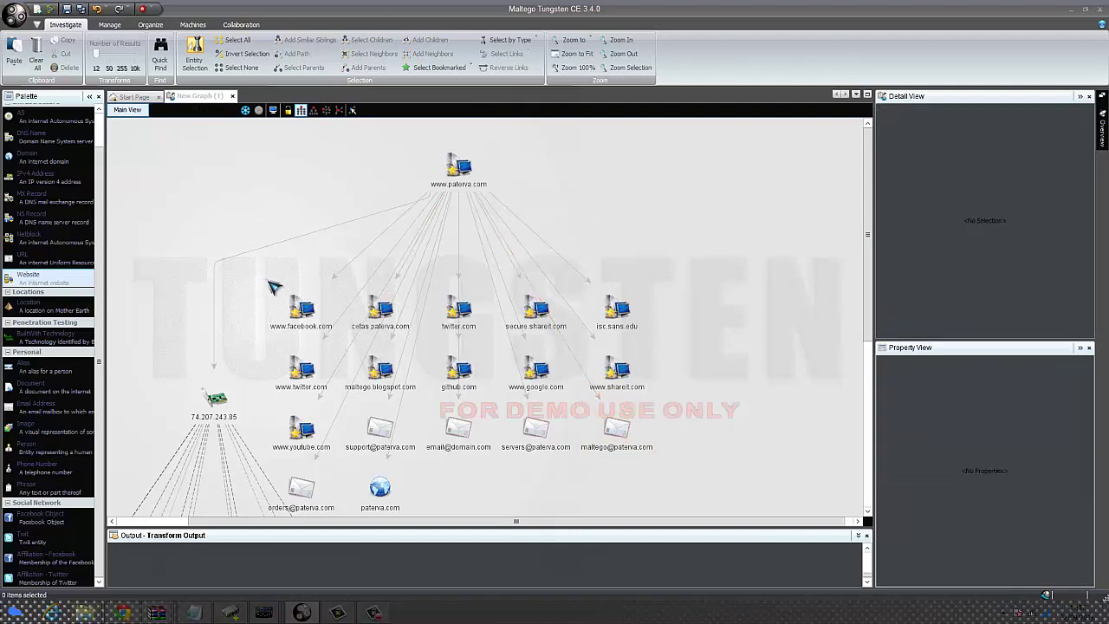
{"action": "left_click_drag", "start_coordinate": [266, 279], "coordinate": [695, 326]}
{"action": "left_click", "coordinate": [686, 309]}
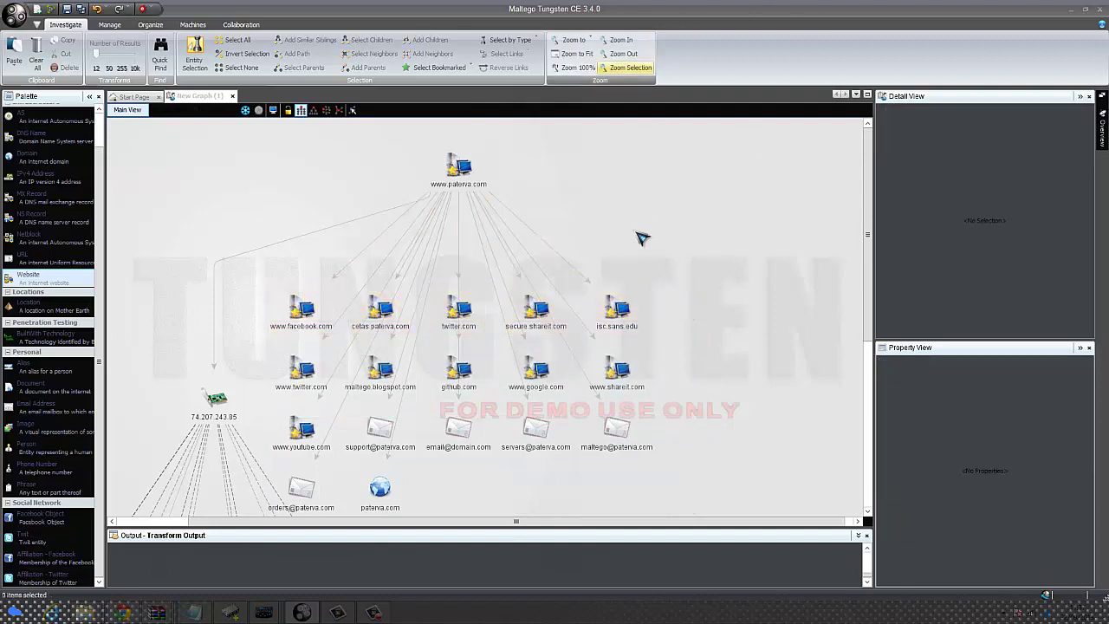
{"action": "left_click", "coordinate": [461, 170]}
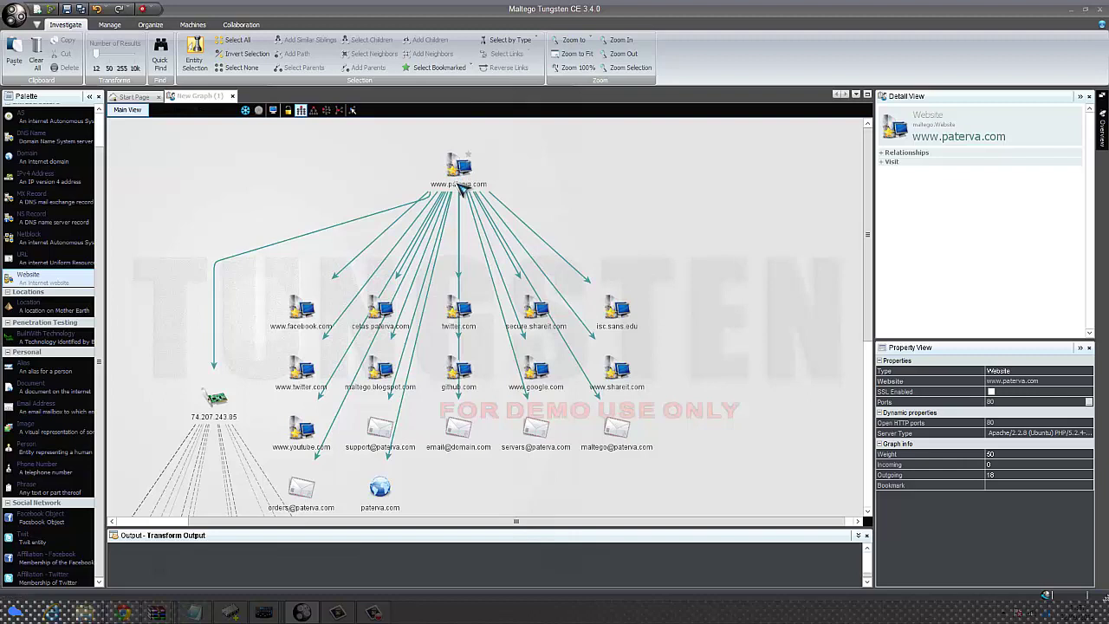
{"action": "left_click", "coordinate": [861, 309]}
{"action": "left_click_drag", "start_coordinate": [868, 286], "coordinate": [858, 329]}
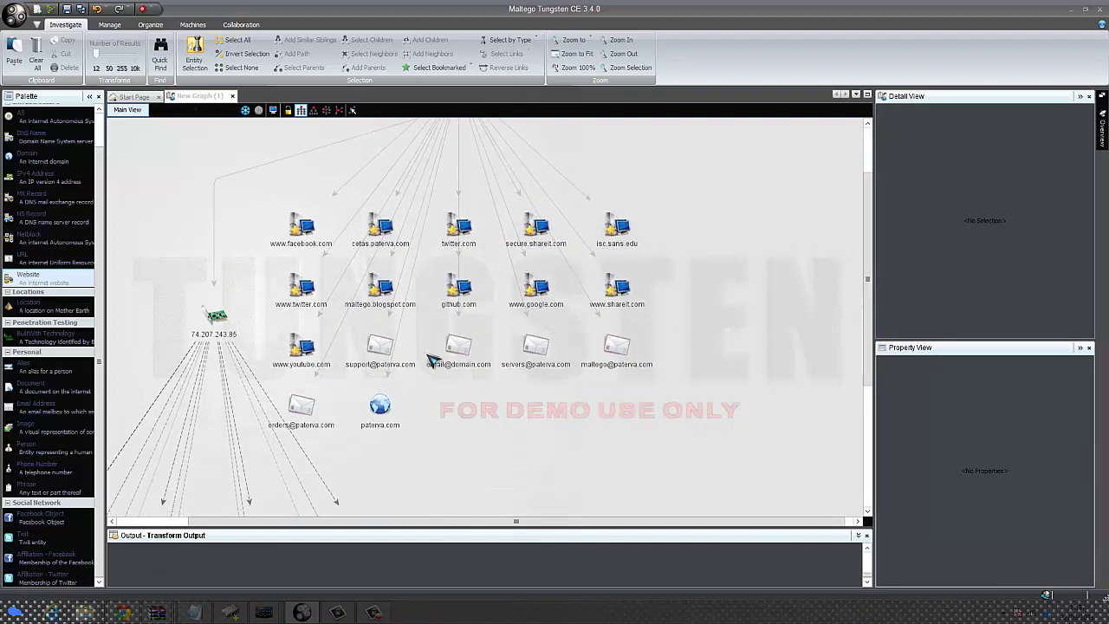
{"action": "left_click", "coordinate": [457, 284]}
{"action": "left_click", "coordinate": [191, 315]}
{"action": "left_click", "coordinate": [208, 322]}
{"action": "left_click", "coordinate": [561, 308]}
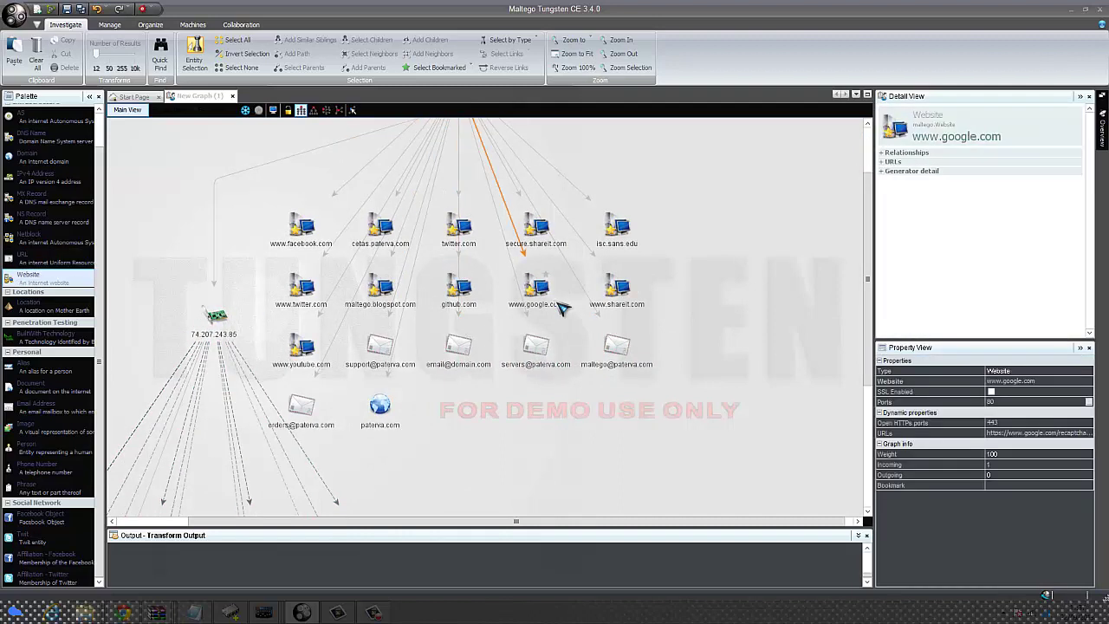
{"action": "left_click", "coordinate": [591, 188]}
{"action": "left_click", "coordinate": [554, 240]}
{"action": "left_click", "coordinate": [563, 255]}
{"action": "left_click", "coordinate": [302, 349]}
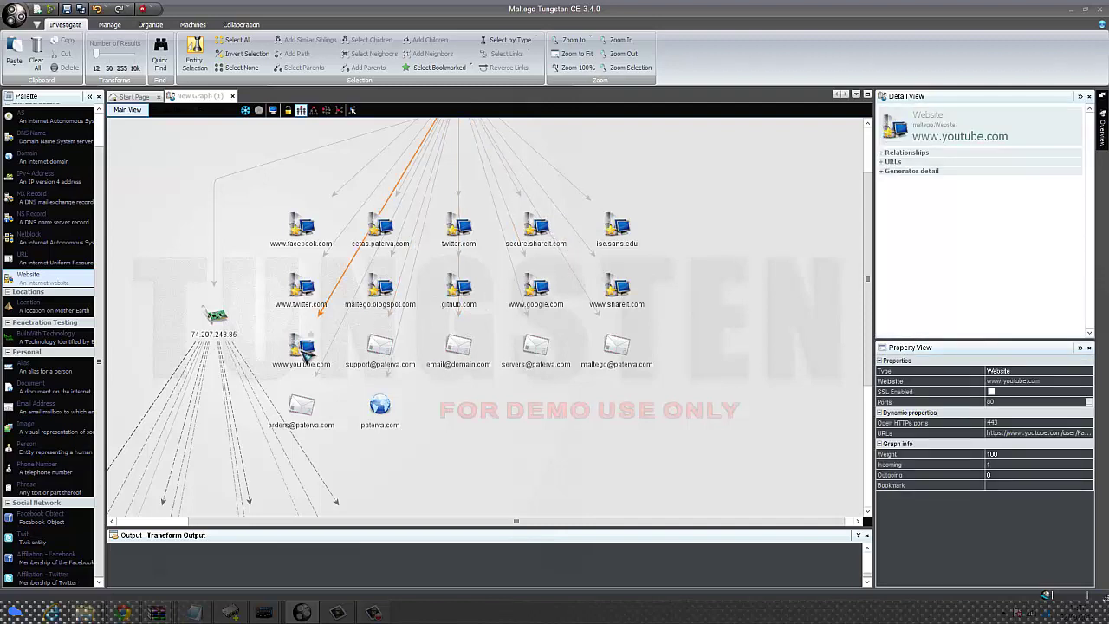
{"action": "left_click", "coordinate": [346, 332]}
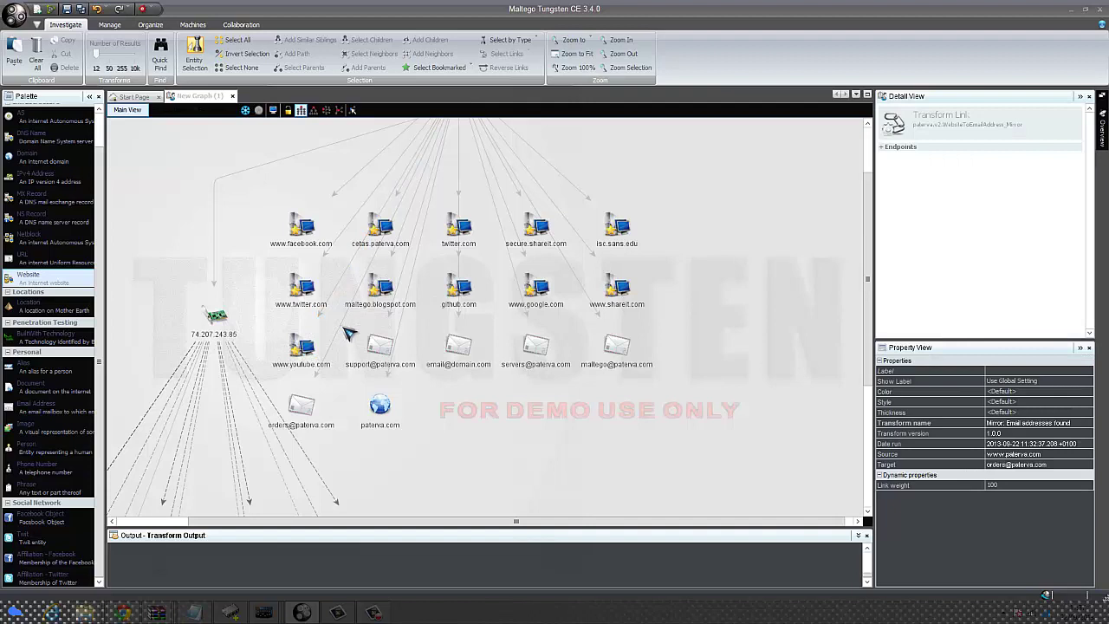
{"action": "left_click", "coordinate": [659, 407]}
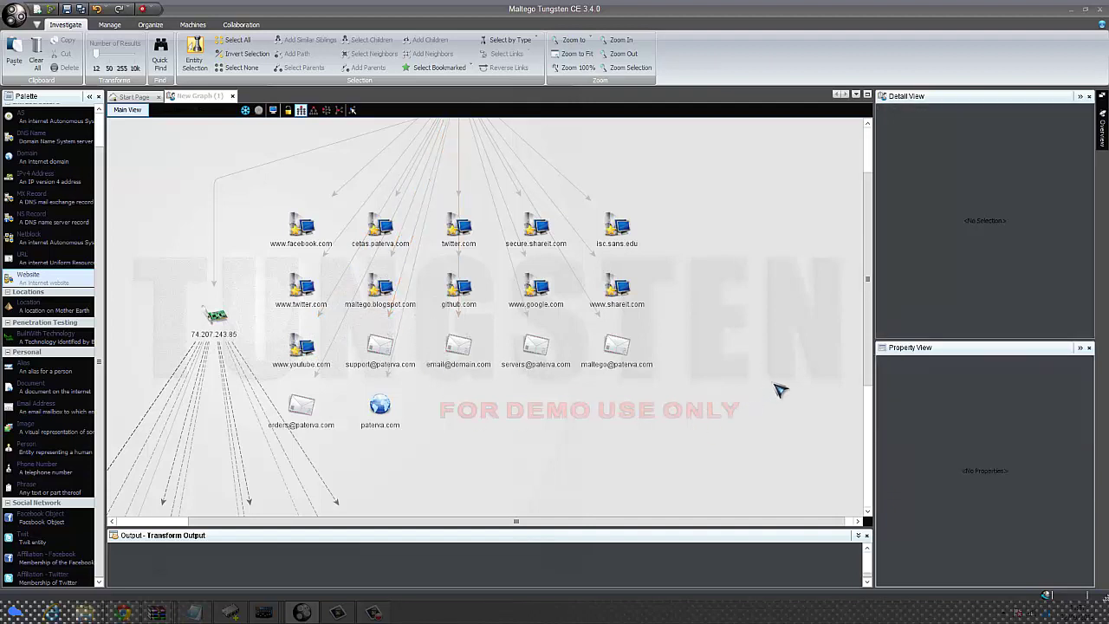
{"action": "scroll", "coordinate": [869, 385], "scroll_direction": "up", "scroll_amount": 3}
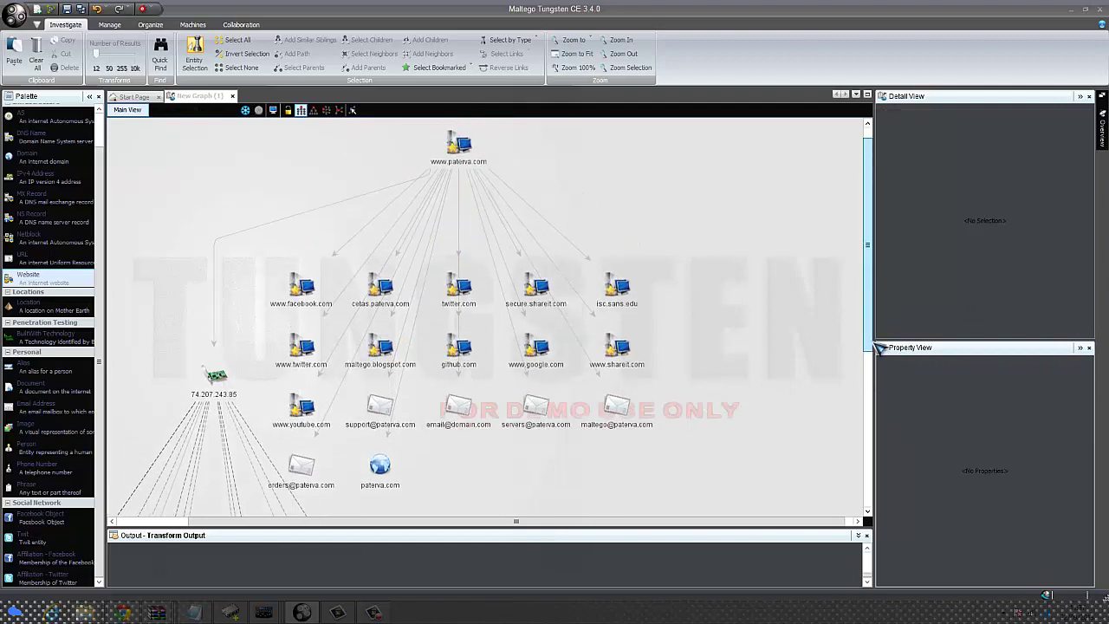
{"action": "left_click", "coordinate": [500, 197]}
{"action": "left_click", "coordinate": [483, 176]}
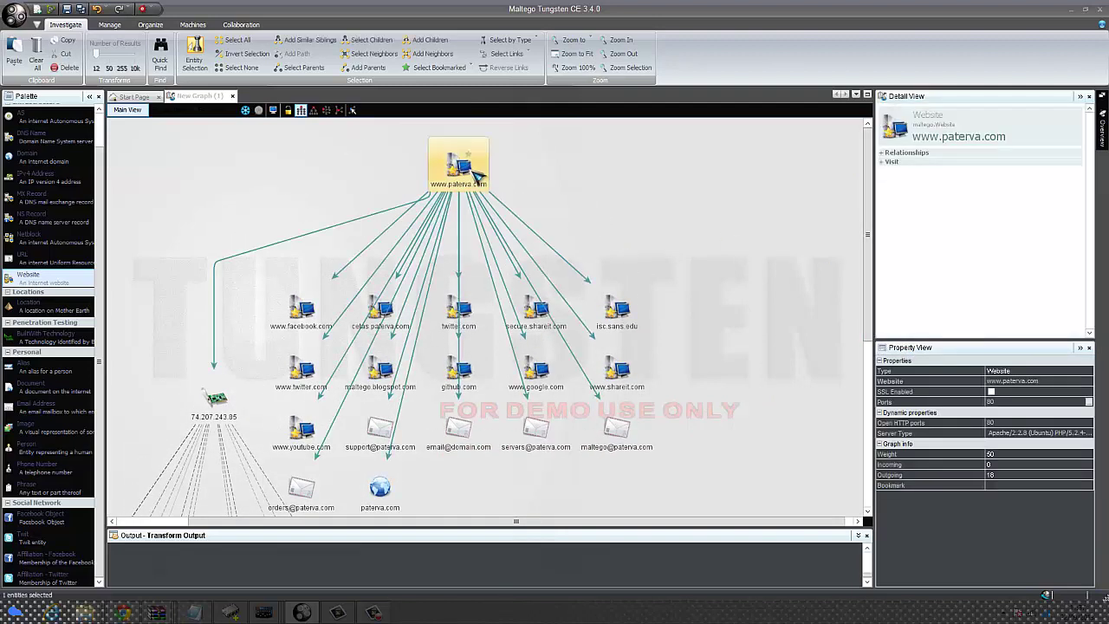
{"action": "right_click", "coordinate": [482, 176]}
{"action": "mouse_move", "coordinate": [518, 203]}
{"action": "left_click", "coordinate": [755, 465]}
- Run the searchPastebinsForEmail transform on the paterva.com support email entity, accepting its disclaimer
{"action": "right_click", "coordinate": [379, 427]}
{"action": "mouse_move", "coordinate": [414, 431]}
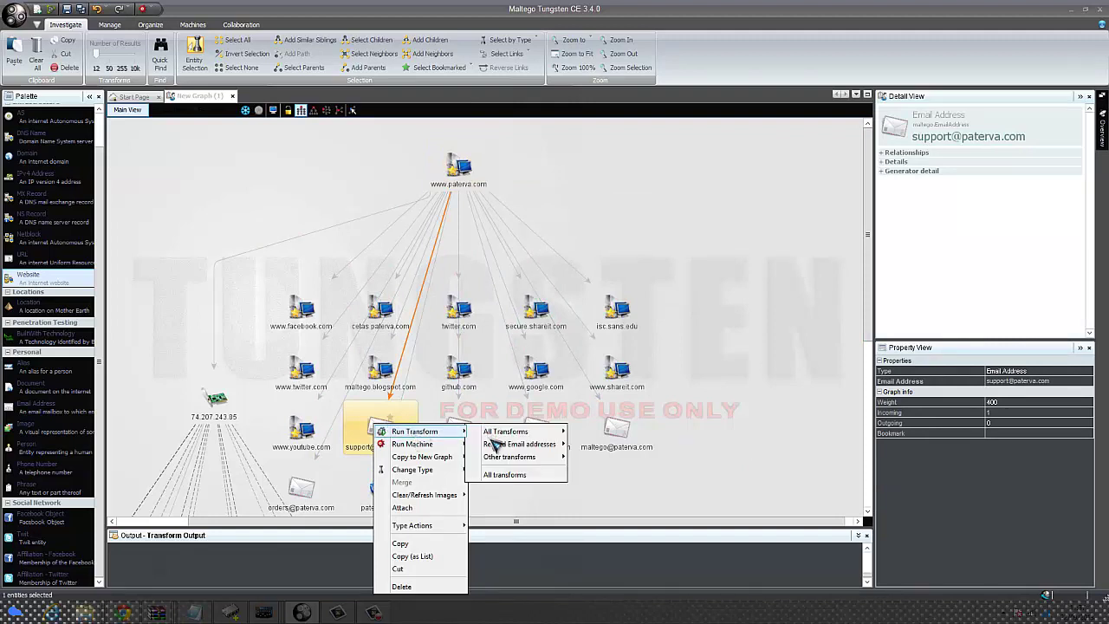
{"action": "mouse_move", "coordinate": [510, 431]}
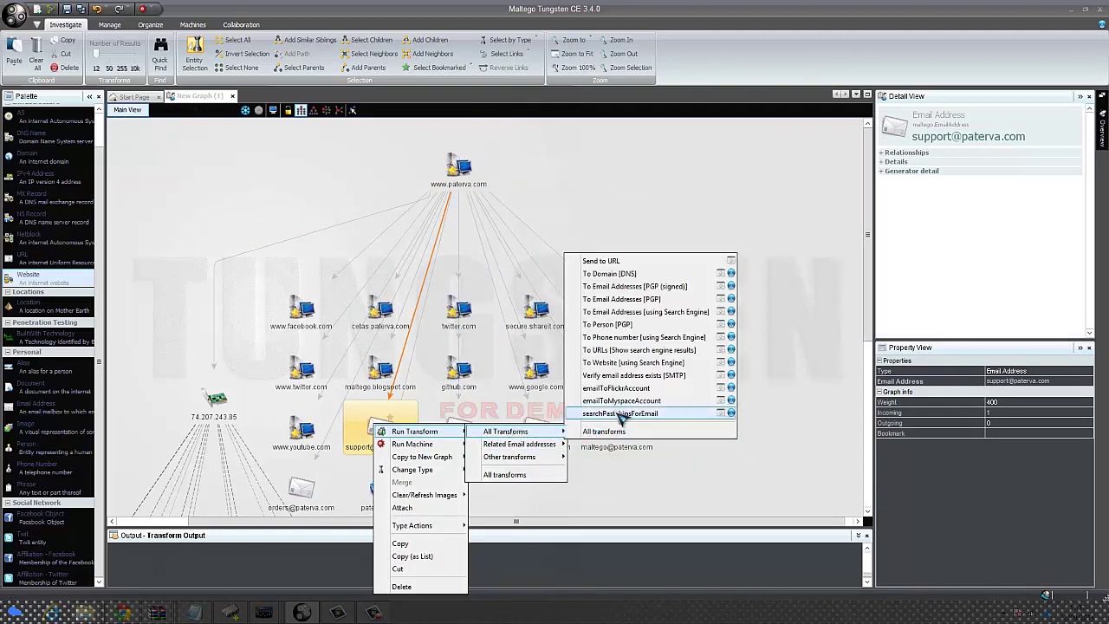
{"action": "left_click", "coordinate": [702, 416]}
{"action": "left_click", "coordinate": [630, 337]}
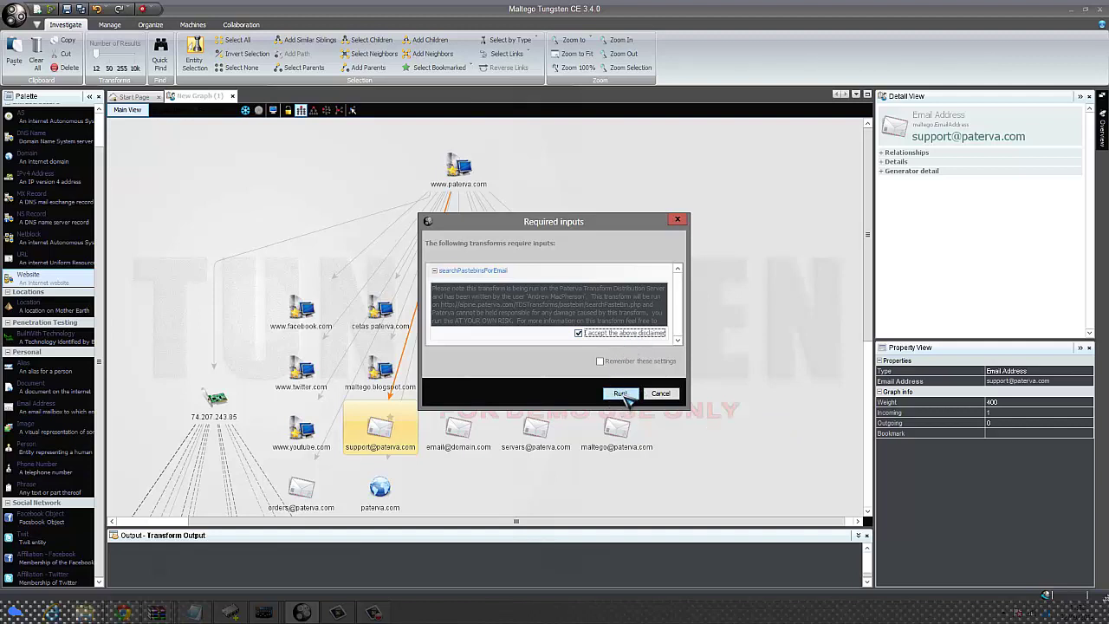
{"action": "left_click", "coordinate": [627, 395]}
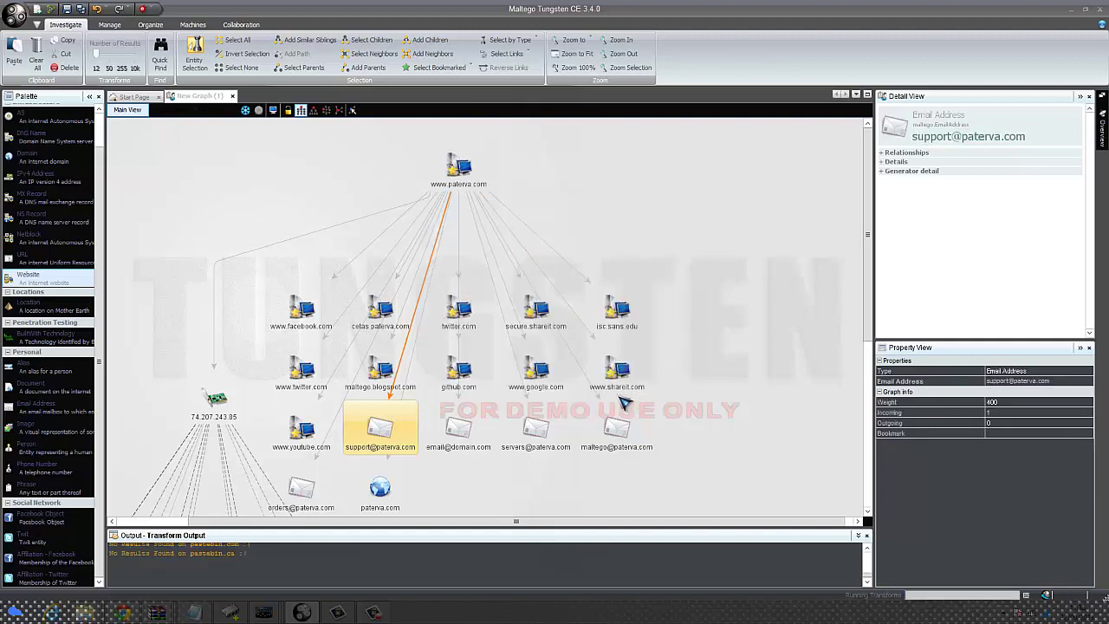
{"action": "left_click_drag", "start_coordinate": [868, 240], "coordinate": [835, 240]}
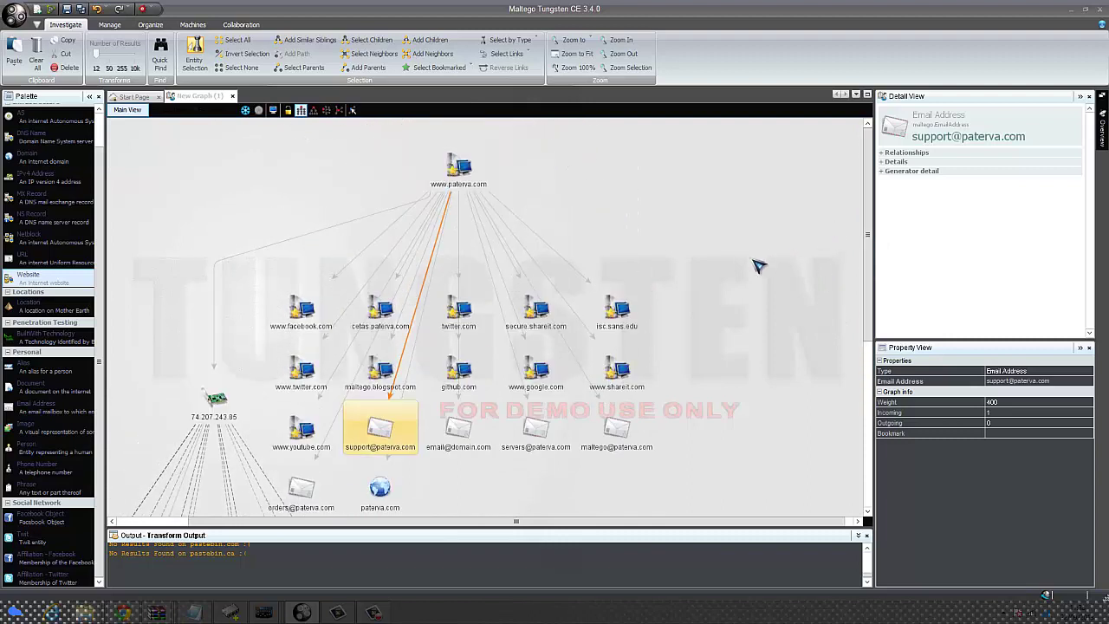
- Run the To Person [PGP] transform on the domain.com email address entity and inspect the person entities it produces
{"action": "right_click", "coordinate": [482, 440]}
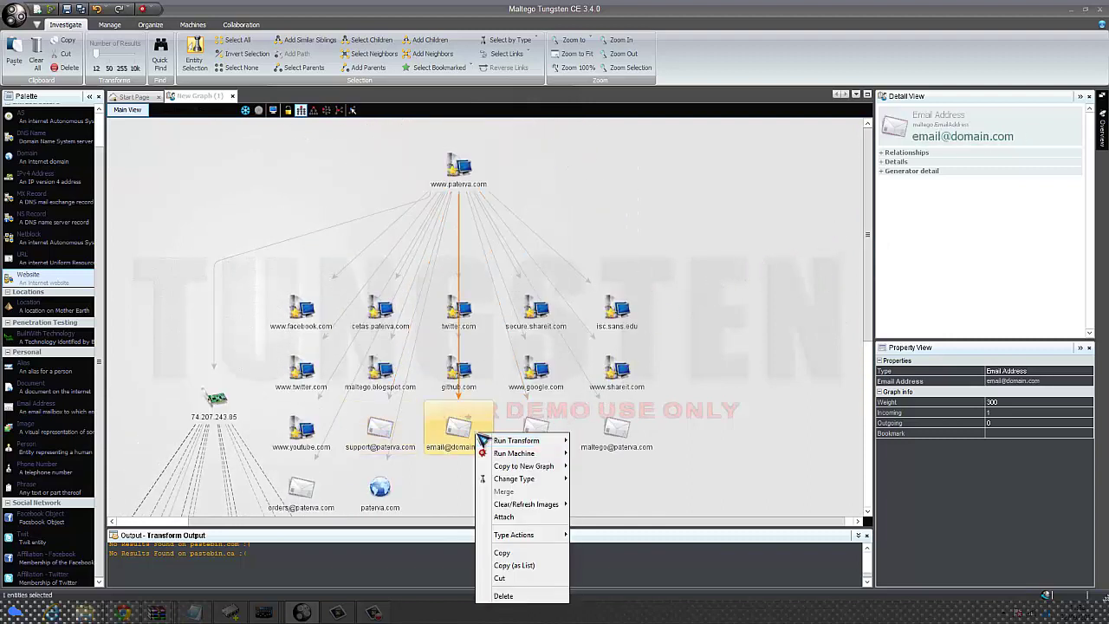
{"action": "mouse_move", "coordinate": [507, 441]}
{"action": "mouse_move", "coordinate": [645, 442]}
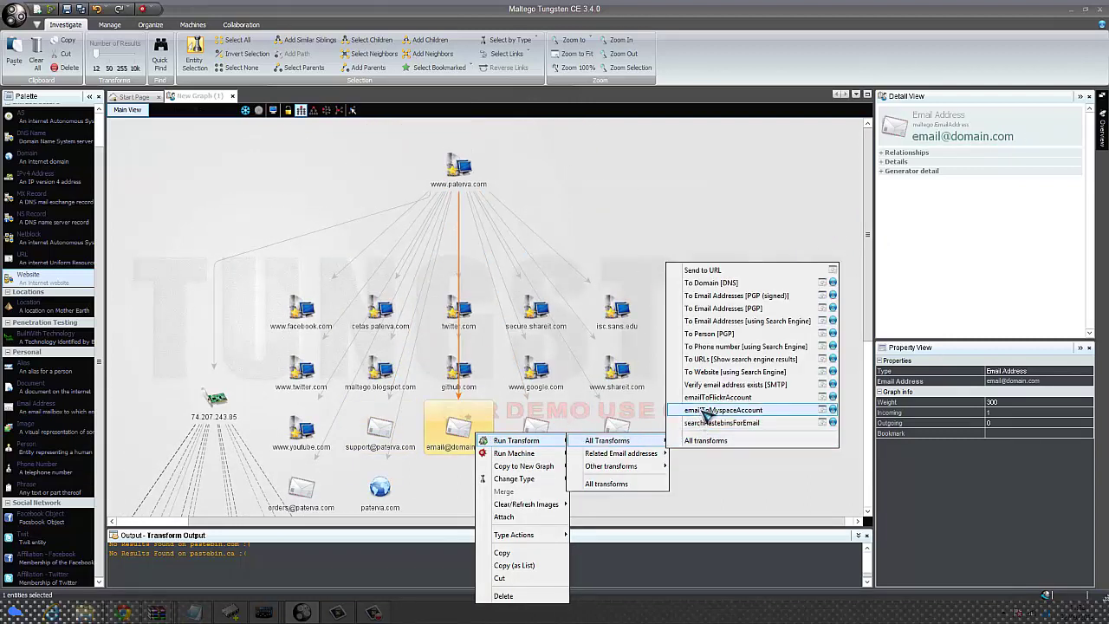
{"action": "left_click", "coordinate": [801, 346]}
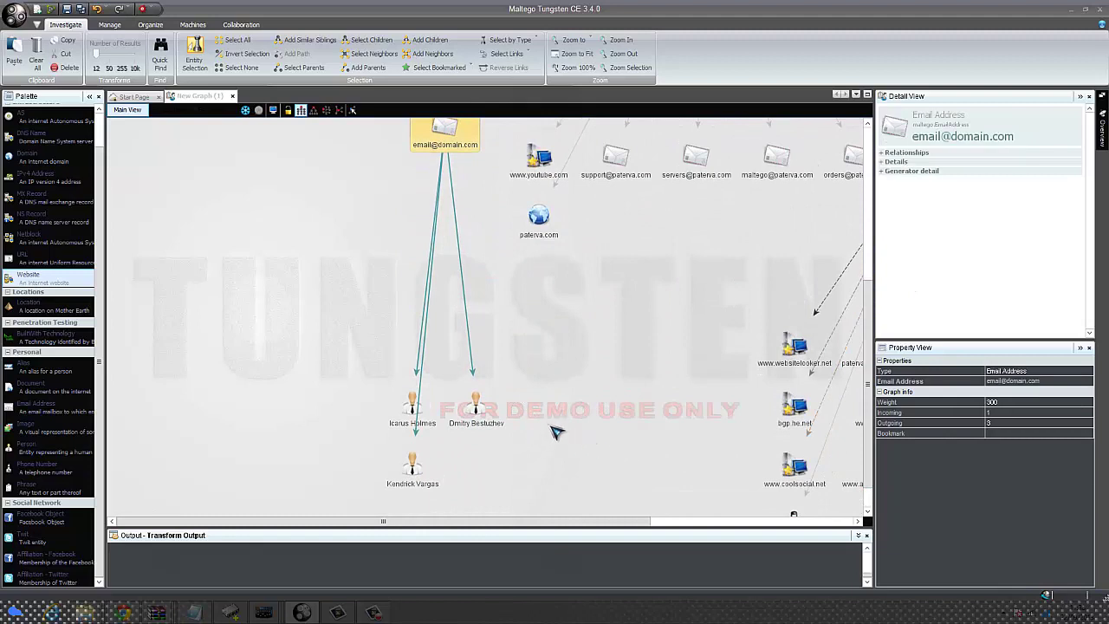
{"action": "left_click_drag", "start_coordinate": [367, 372], "coordinate": [569, 510]}
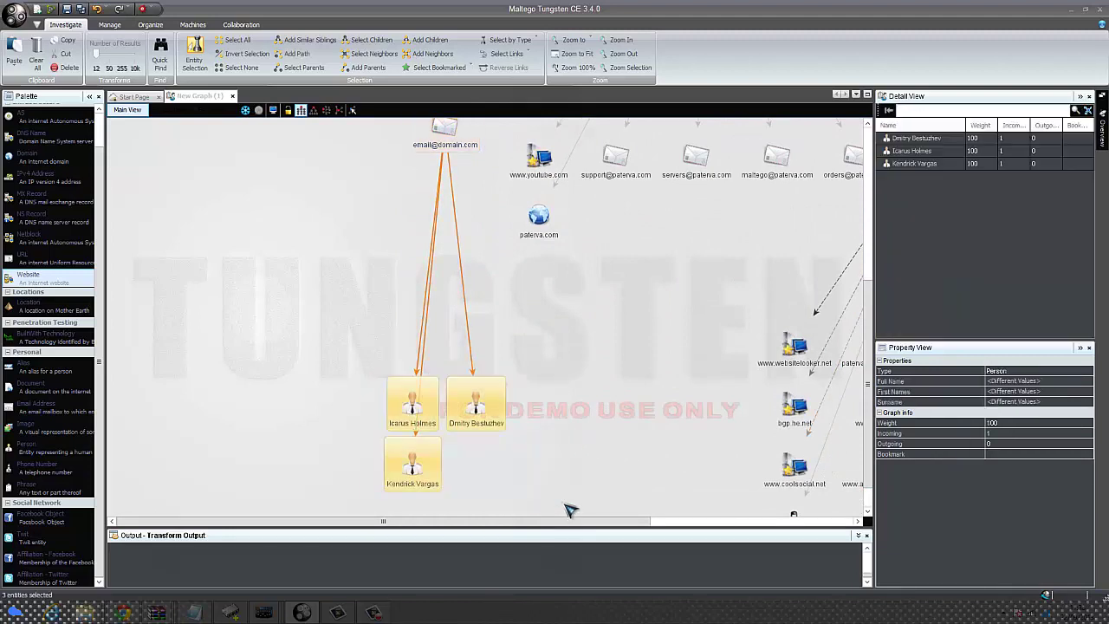
{"action": "left_click", "coordinate": [569, 509]}
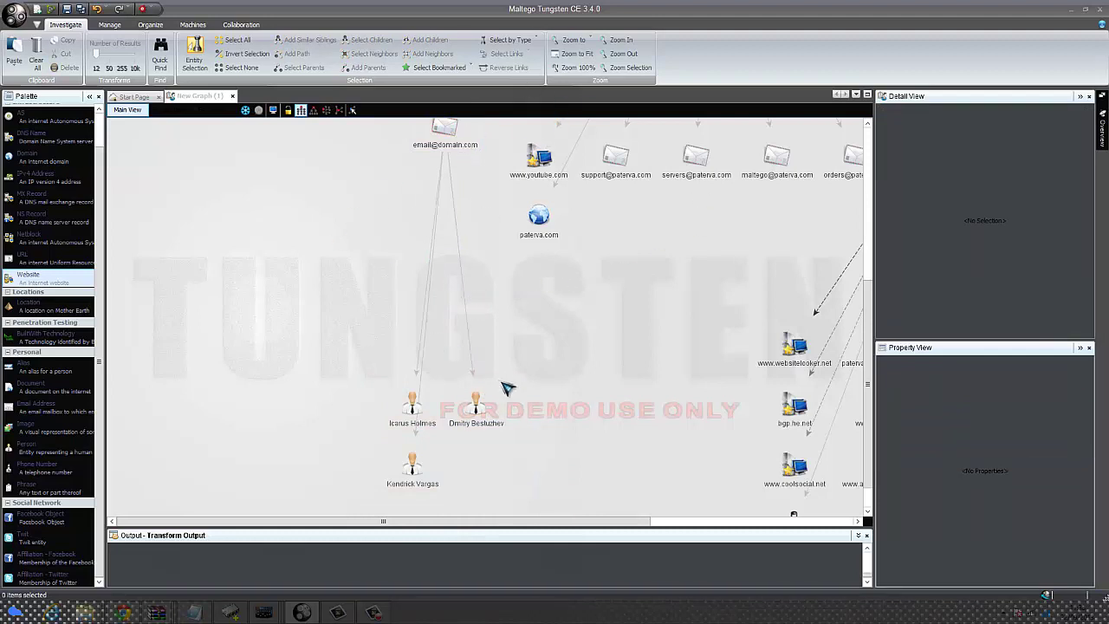
{"action": "left_click_drag", "start_coordinate": [568, 423], "coordinate": [684, 468]}
{"action": "left_click_drag", "start_coordinate": [623, 523], "coordinate": [670, 457]}
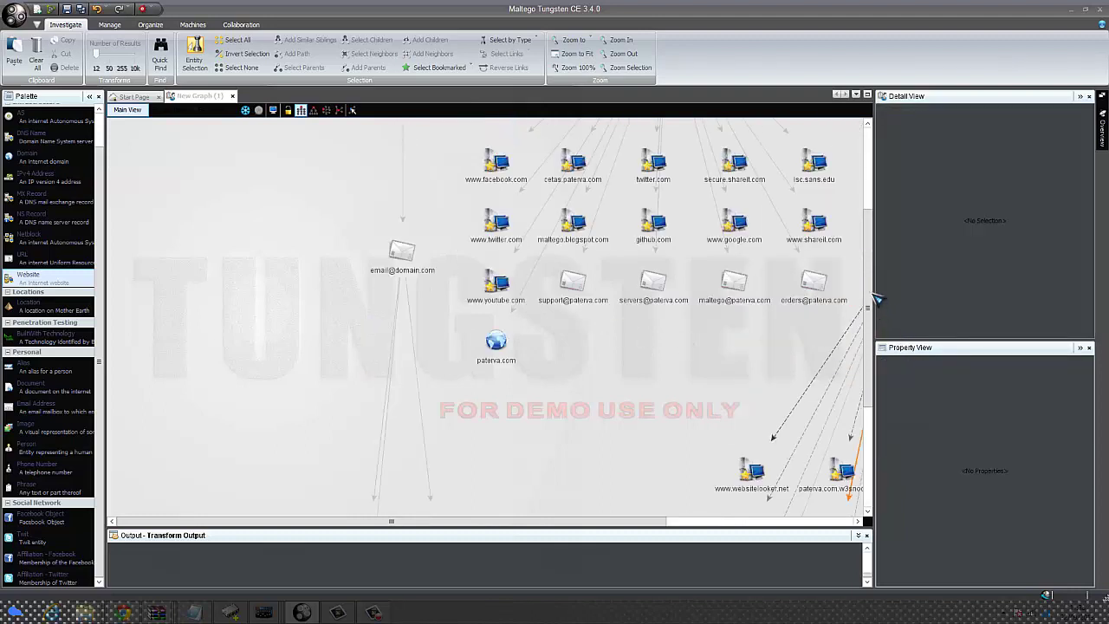
{"action": "left_click_drag", "start_coordinate": [860, 300], "coordinate": [886, 203]}
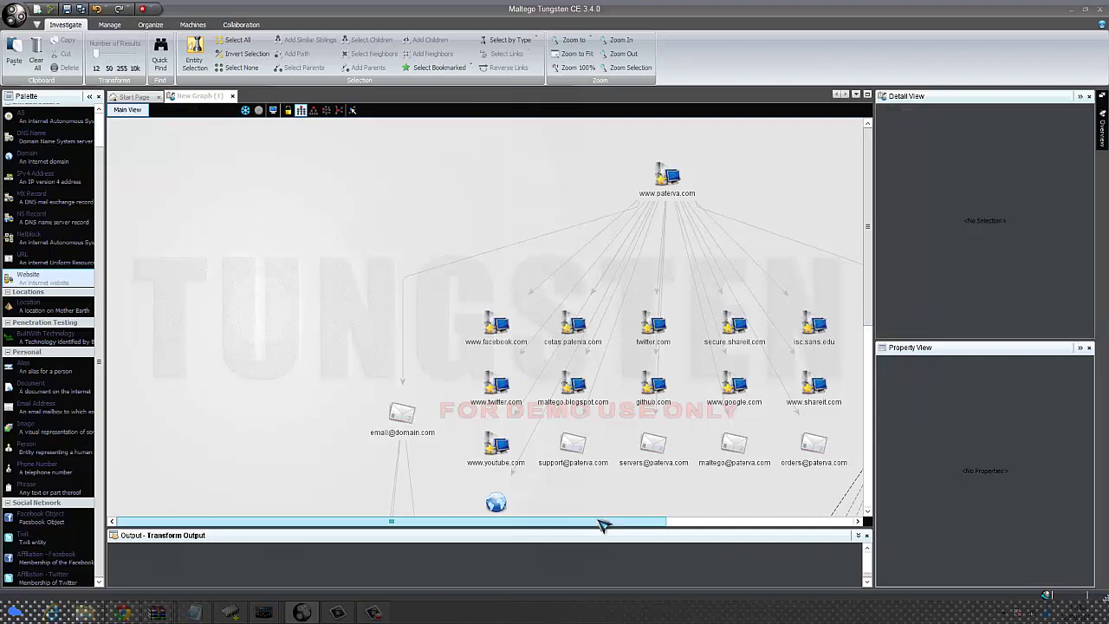
{"action": "left_click_drag", "start_coordinate": [603, 525], "coordinate": [795, 495]}
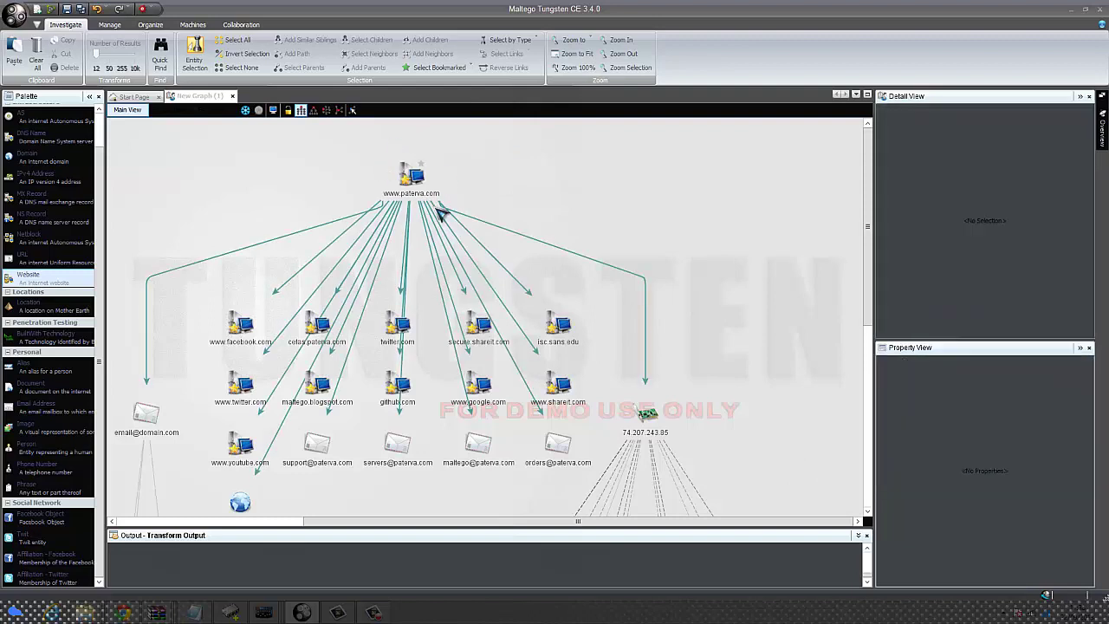
{"action": "left_click", "coordinate": [424, 188]}
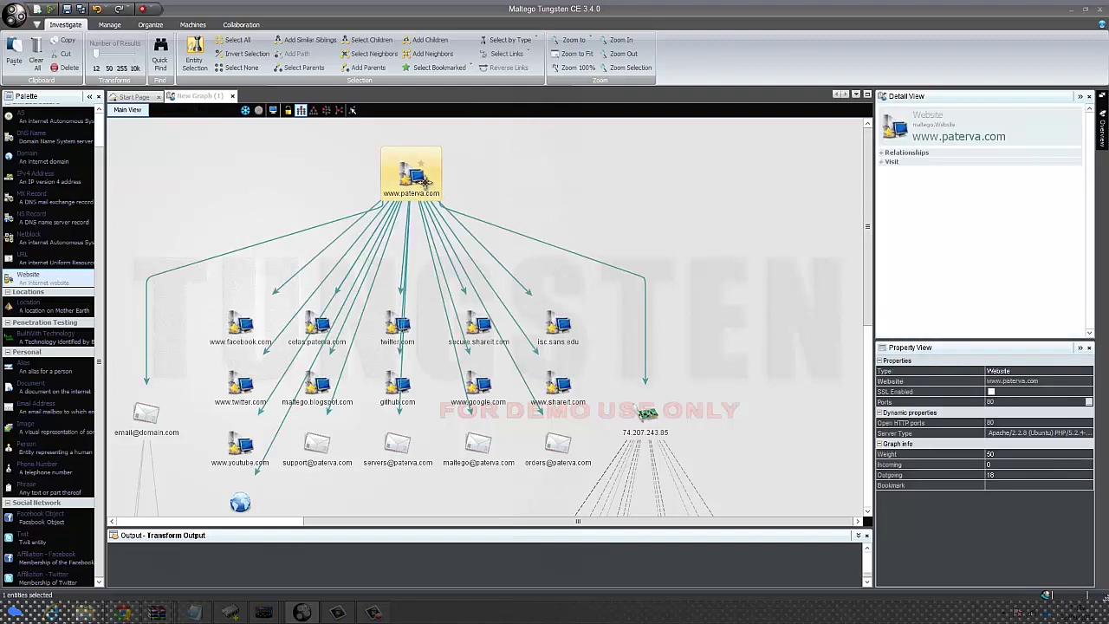
{"action": "right_click", "coordinate": [423, 179]}
{"action": "mouse_move", "coordinate": [438, 191]}
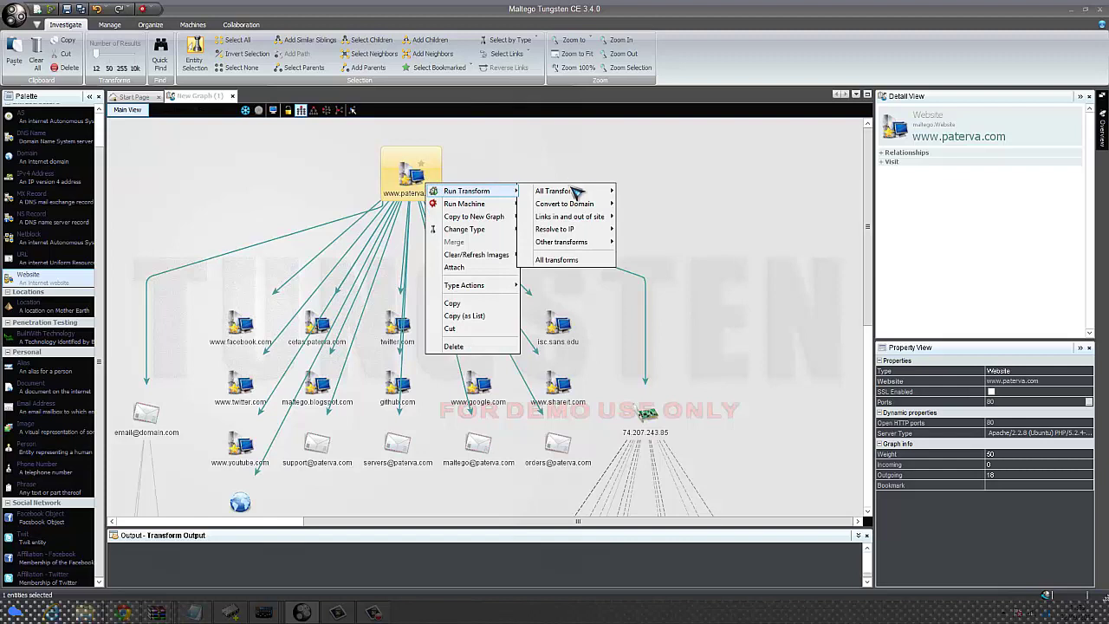
{"action": "mouse_move", "coordinate": [576, 192]}
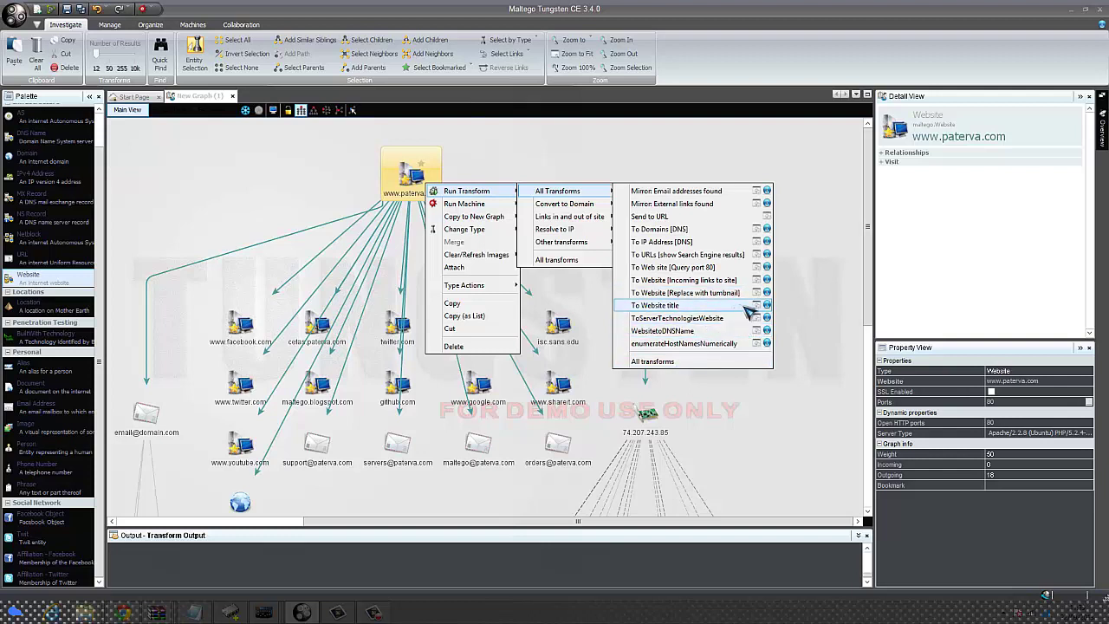
{"action": "left_click", "coordinate": [658, 305]}
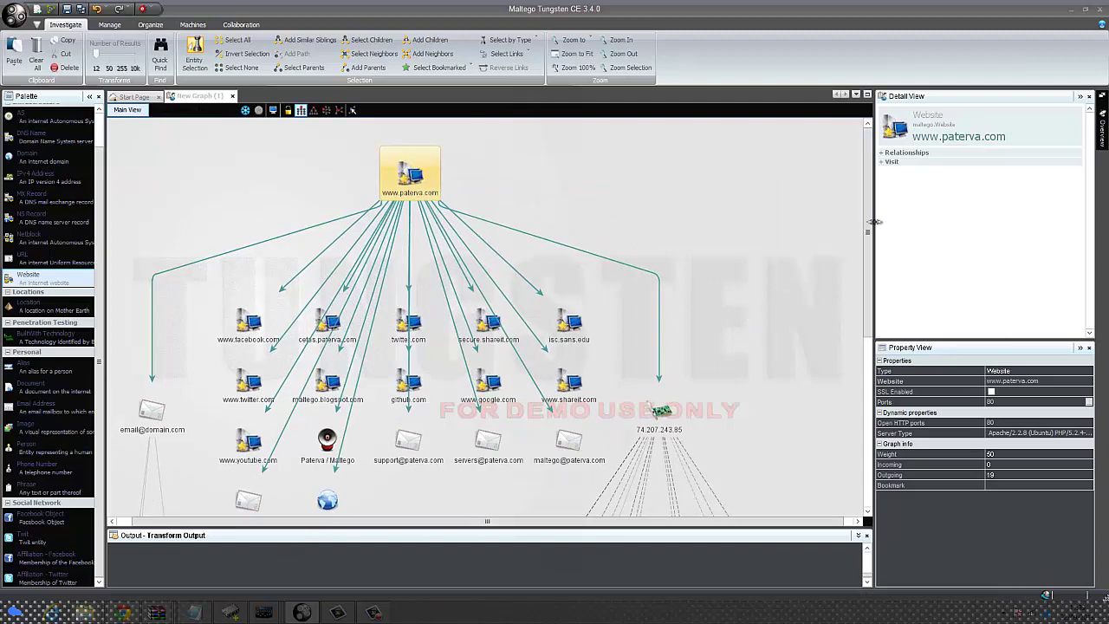
{"action": "left_click_drag", "start_coordinate": [873, 241], "coordinate": [866, 290]}
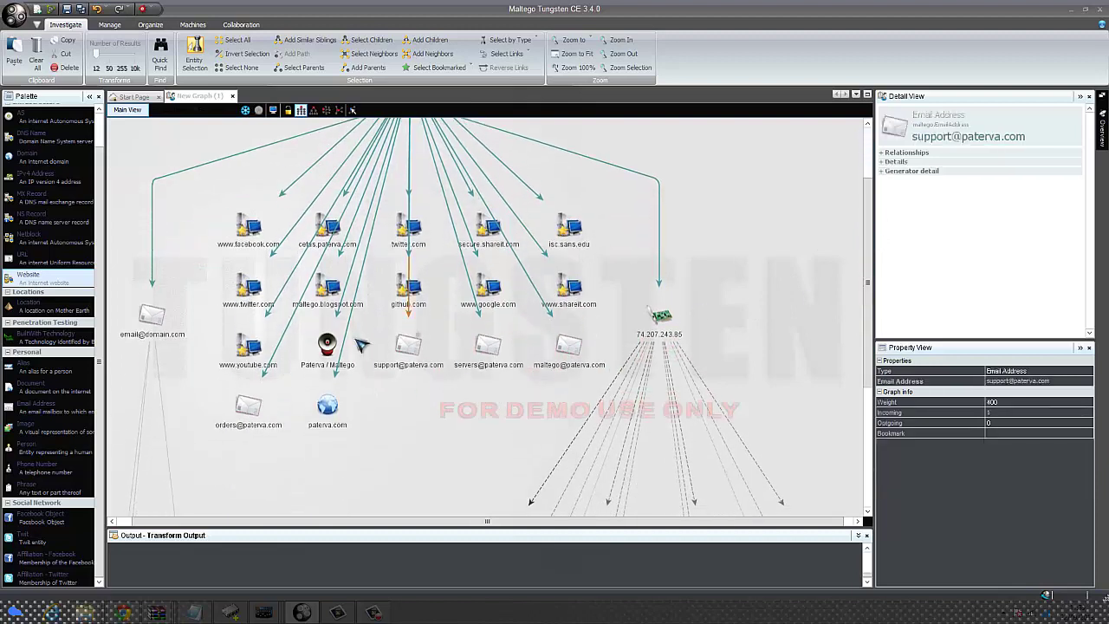
{"action": "left_click", "coordinate": [325, 348]}
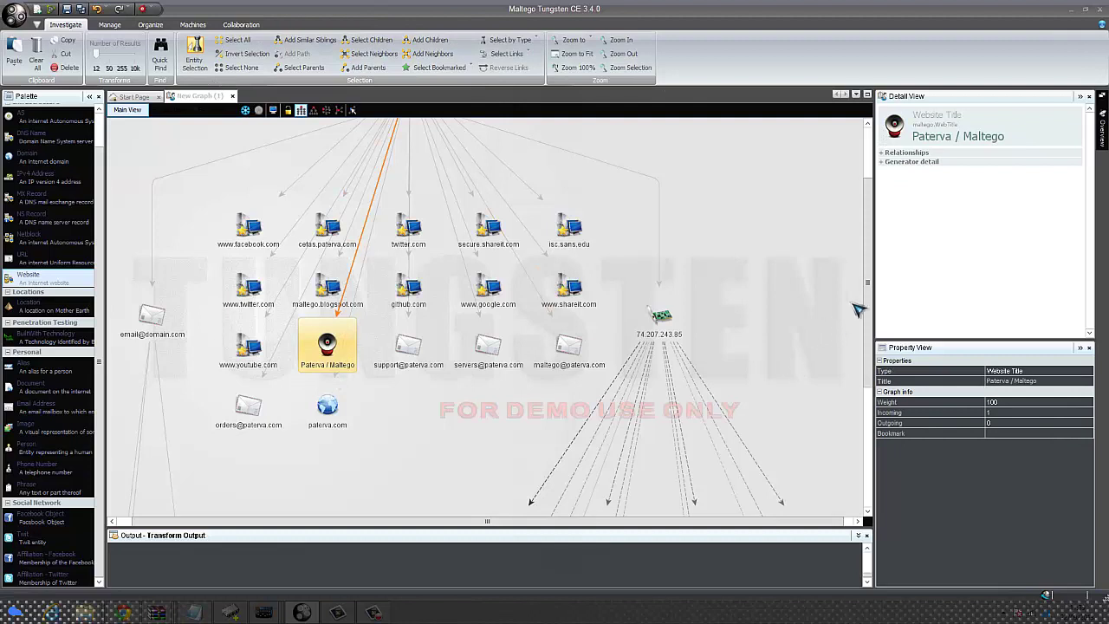
{"action": "left_click_drag", "start_coordinate": [875, 279], "coordinate": [870, 226]}
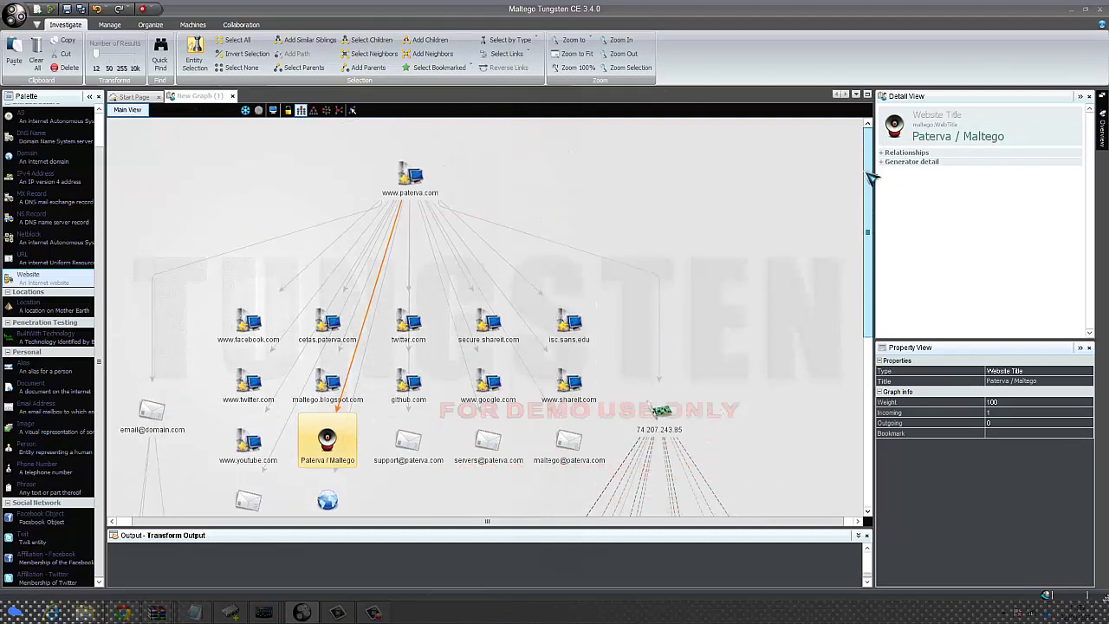
{"action": "left_click", "coordinate": [403, 182]}
{"action": "right_click", "coordinate": [399, 189]}
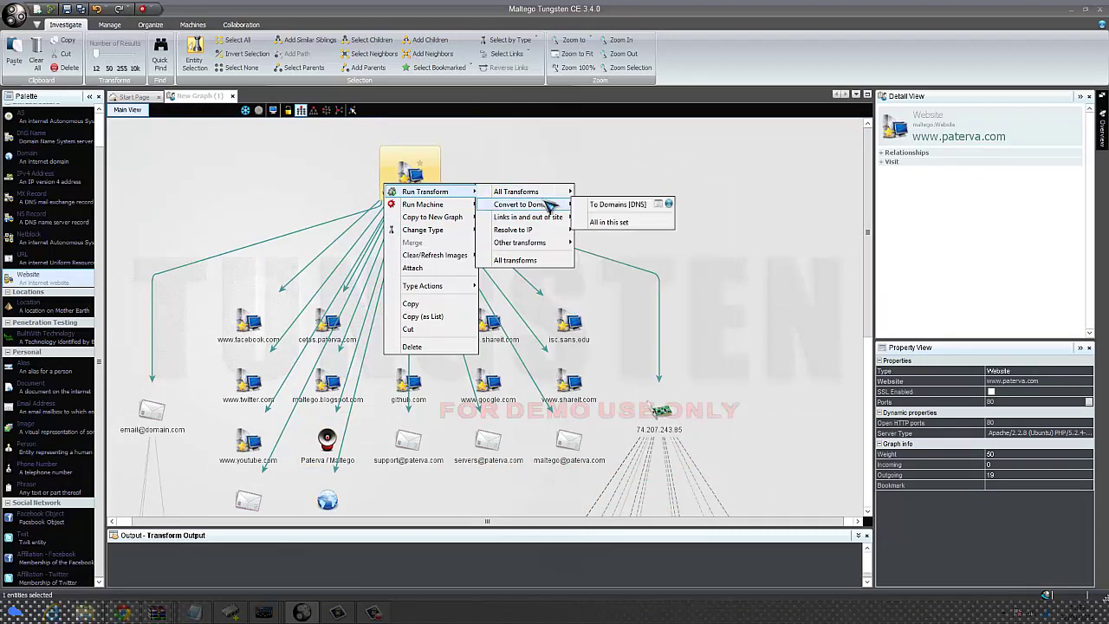
{"action": "mouse_move", "coordinate": [532, 195]}
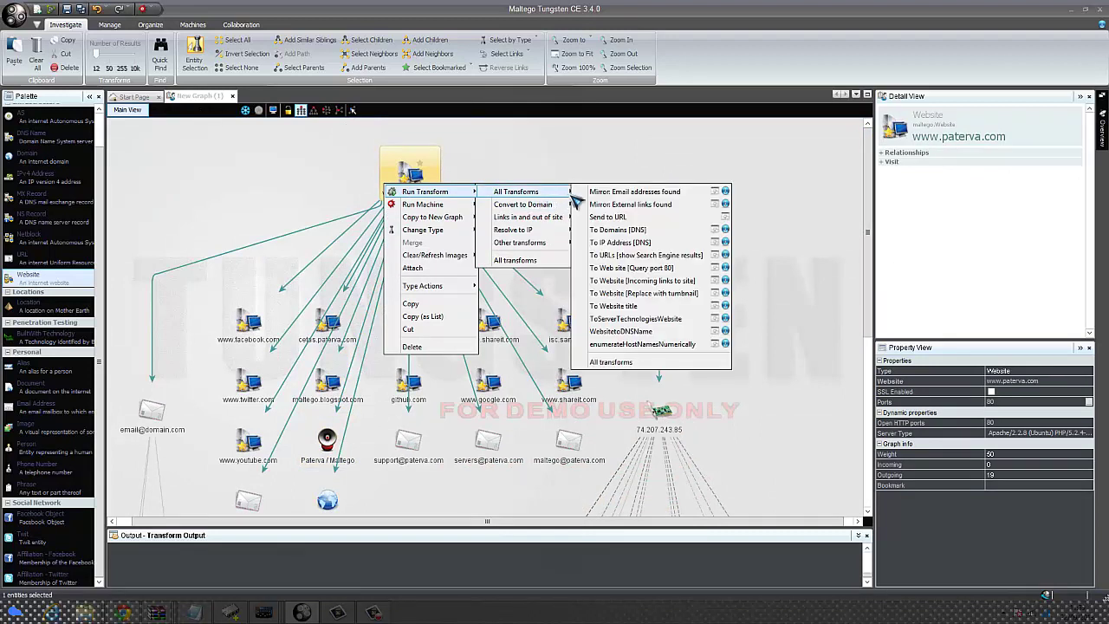
{"action": "left_click", "coordinate": [667, 286]}
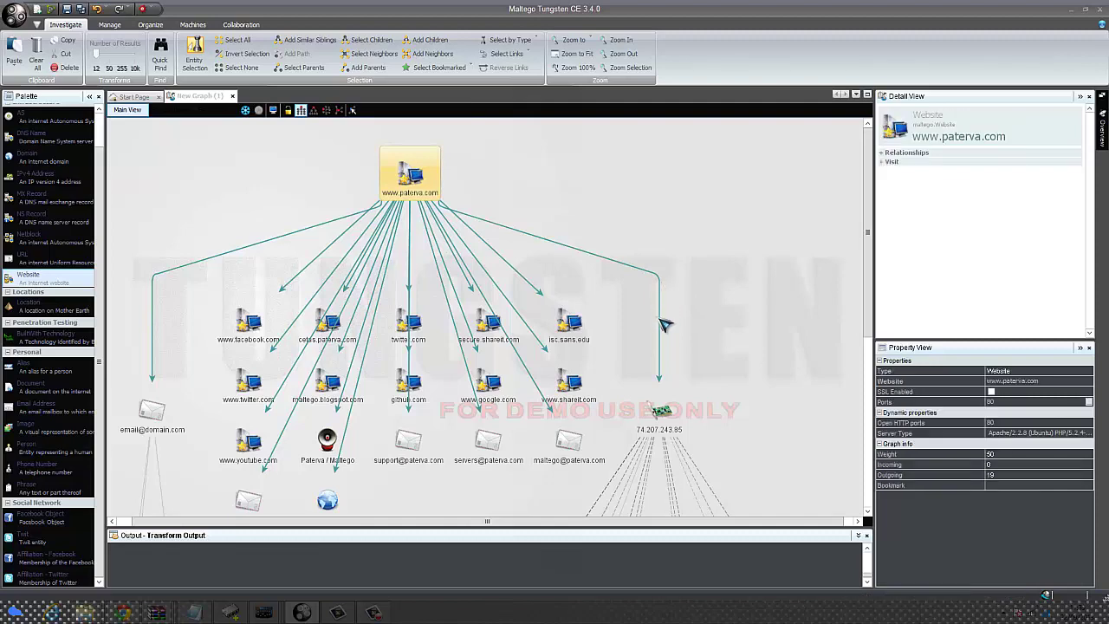
{"action": "left_click_drag", "start_coordinate": [869, 254], "coordinate": [831, 454]}
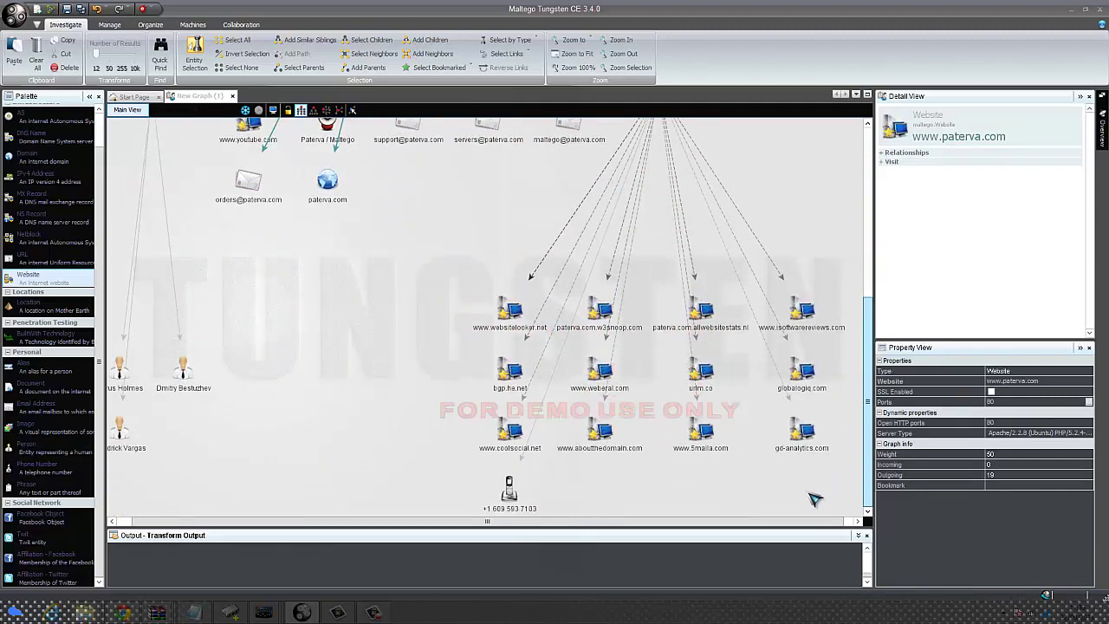
{"action": "scroll", "coordinate": [807, 263], "scroll_direction": "up", "scroll_amount": 5}
{"action": "left_click", "coordinate": [391, 192]}
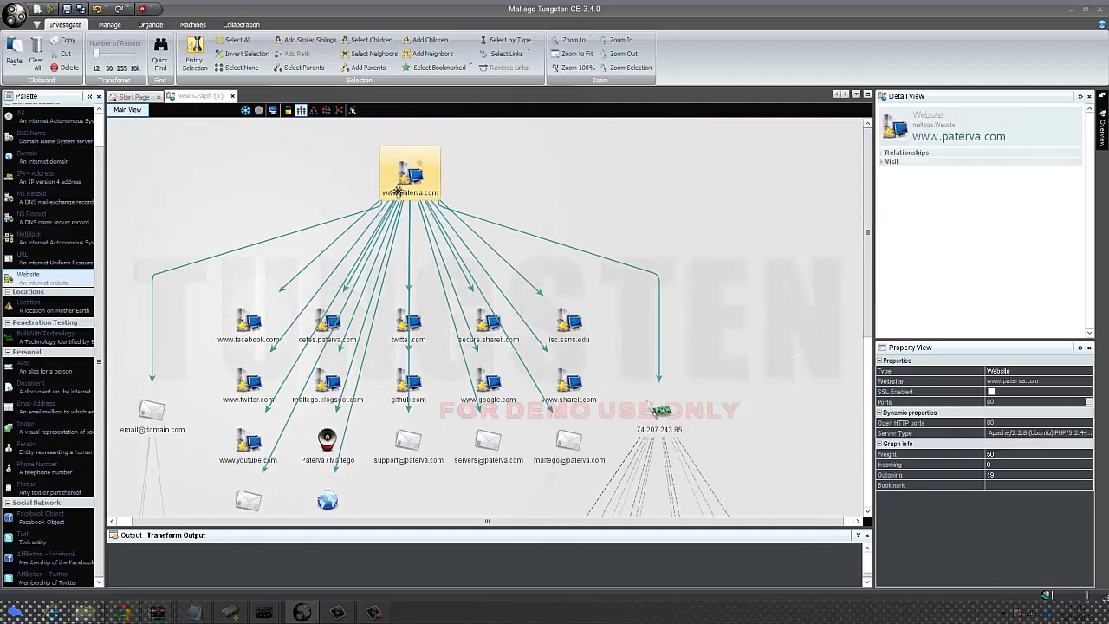
{"action": "right_click", "coordinate": [397, 192]}
{"action": "mouse_move", "coordinate": [492, 200]}
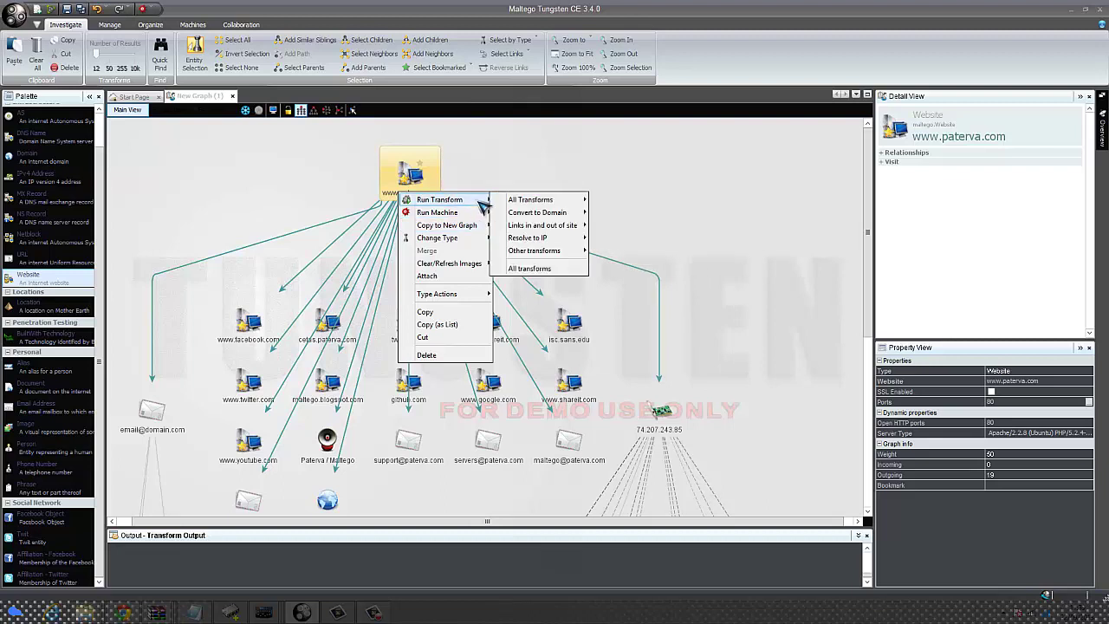
{"action": "mouse_move", "coordinate": [531, 215]}
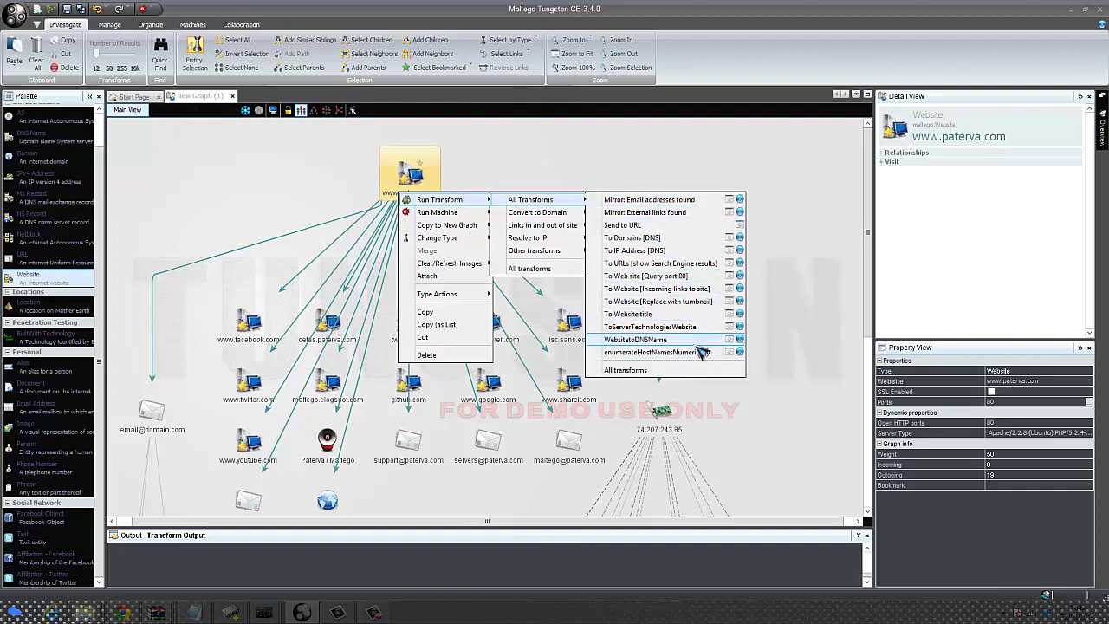
{"action": "left_click", "coordinate": [700, 344]}
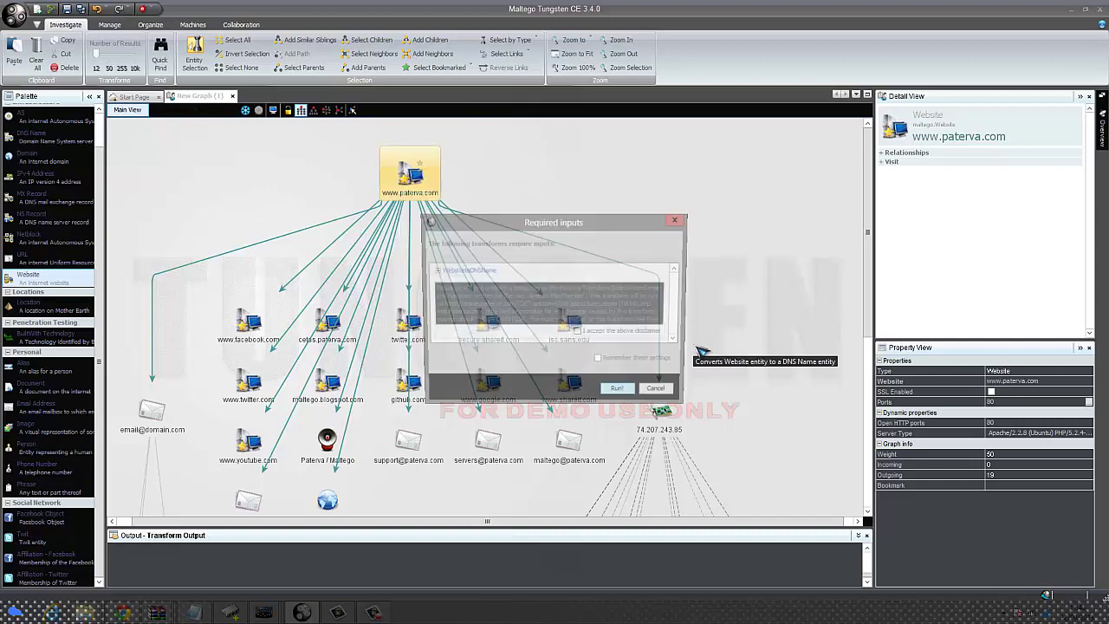
{"action": "left_click", "coordinate": [638, 334]}
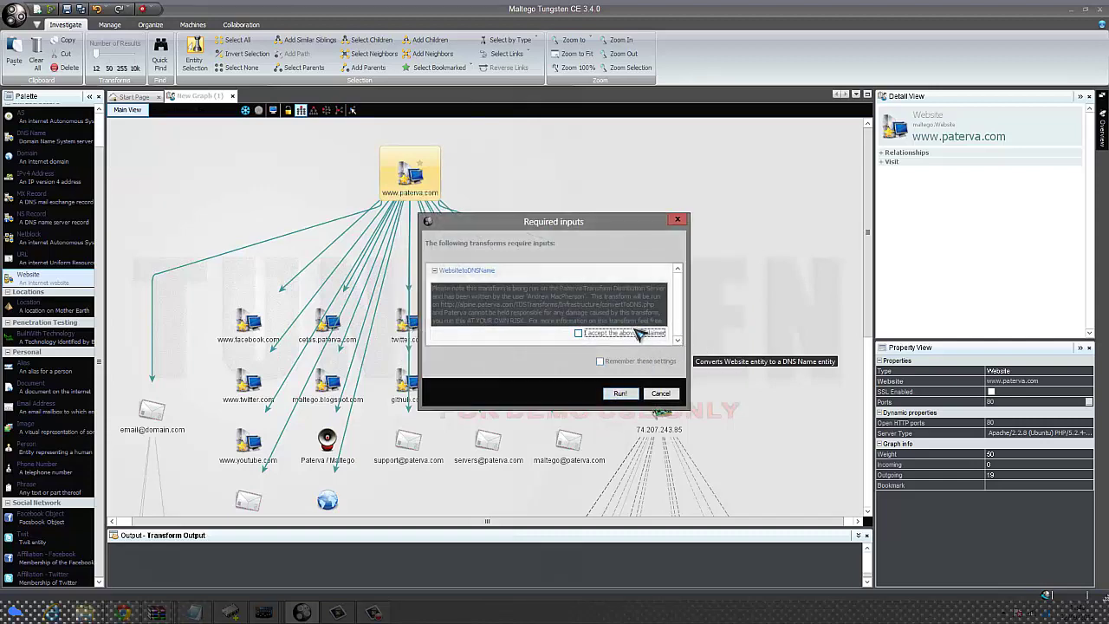
{"action": "left_click", "coordinate": [620, 393]}
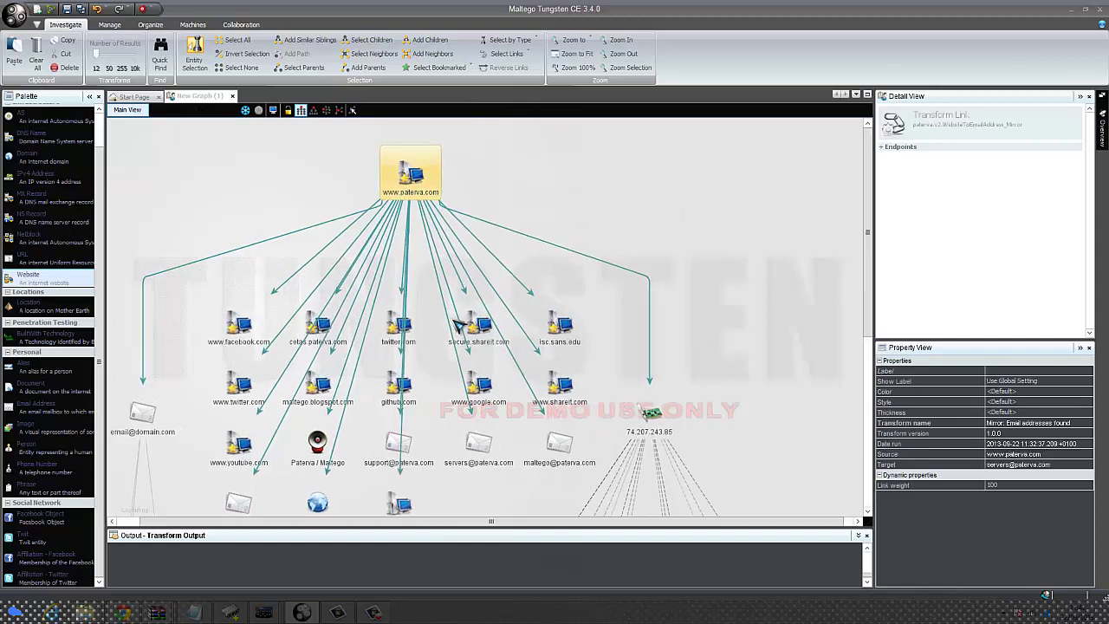
{"action": "left_click_drag", "start_coordinate": [866, 274], "coordinate": [868, 296]}
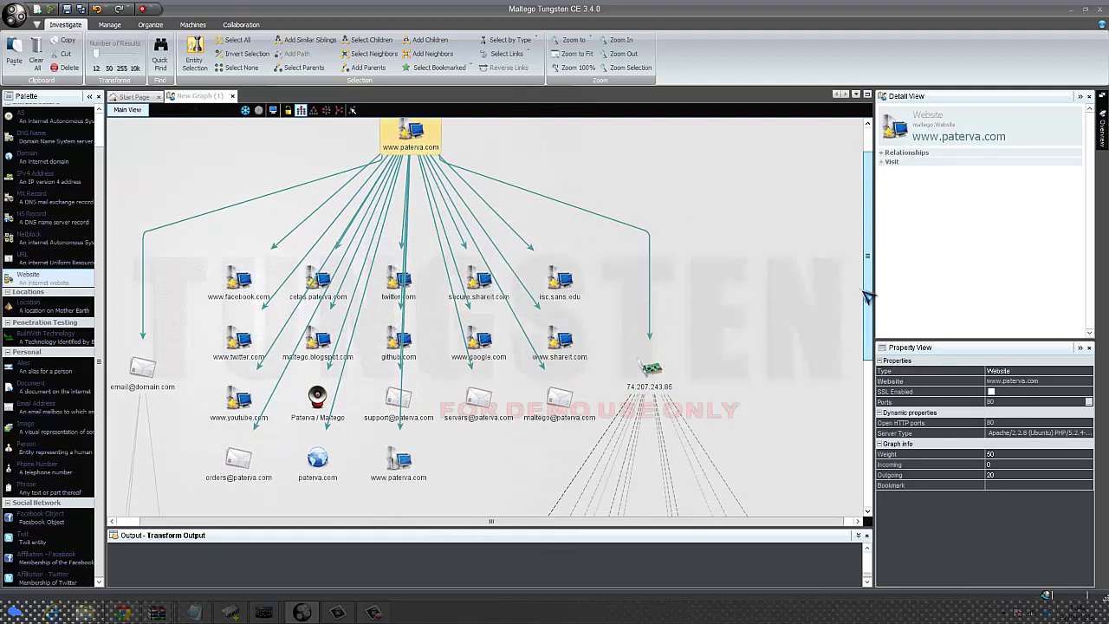
- Review the related website entities and the telephone number entity linked to the IPv4 address 74.207.243.85
{"action": "left_click", "coordinate": [613, 419]}
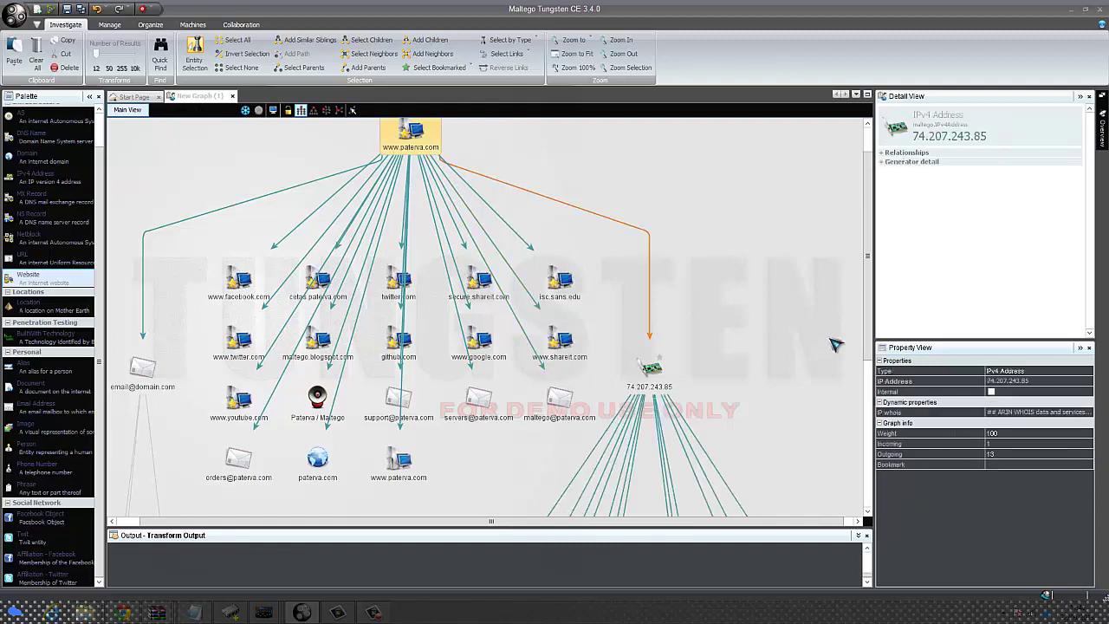
{"action": "left_click", "coordinate": [859, 333]}
{"action": "scroll", "coordinate": [871, 336], "scroll_direction": "down", "scroll_amount": 5}
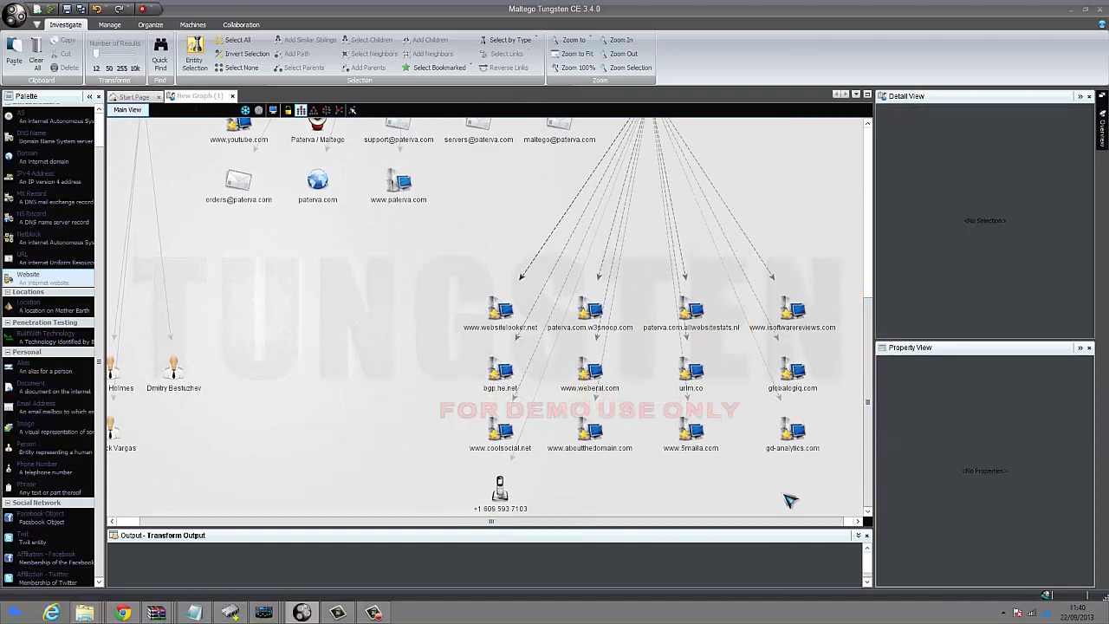
{"action": "left_click_drag", "start_coordinate": [779, 487], "coordinate": [383, 280]}
{"action": "left_click", "coordinate": [384, 280]}
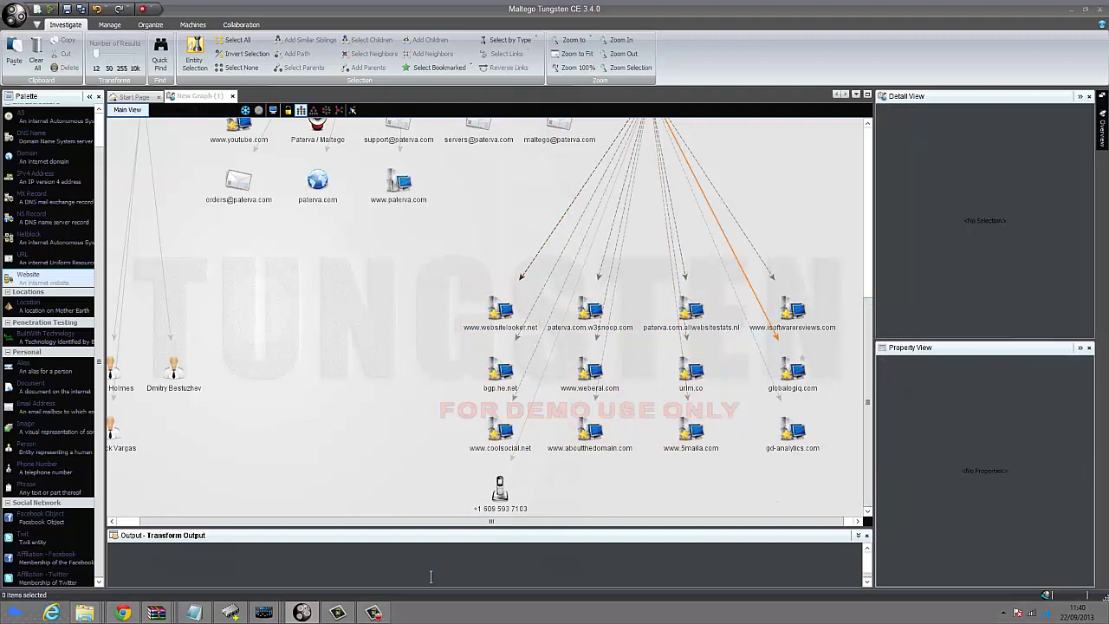
- Run a To DNS Name transform from the DNS from IP set on the IPv4 address 74.207.243.85 and check the DNS entities beneath it
{"action": "left_click_drag", "start_coordinate": [490, 528], "coordinate": [490, 525]}
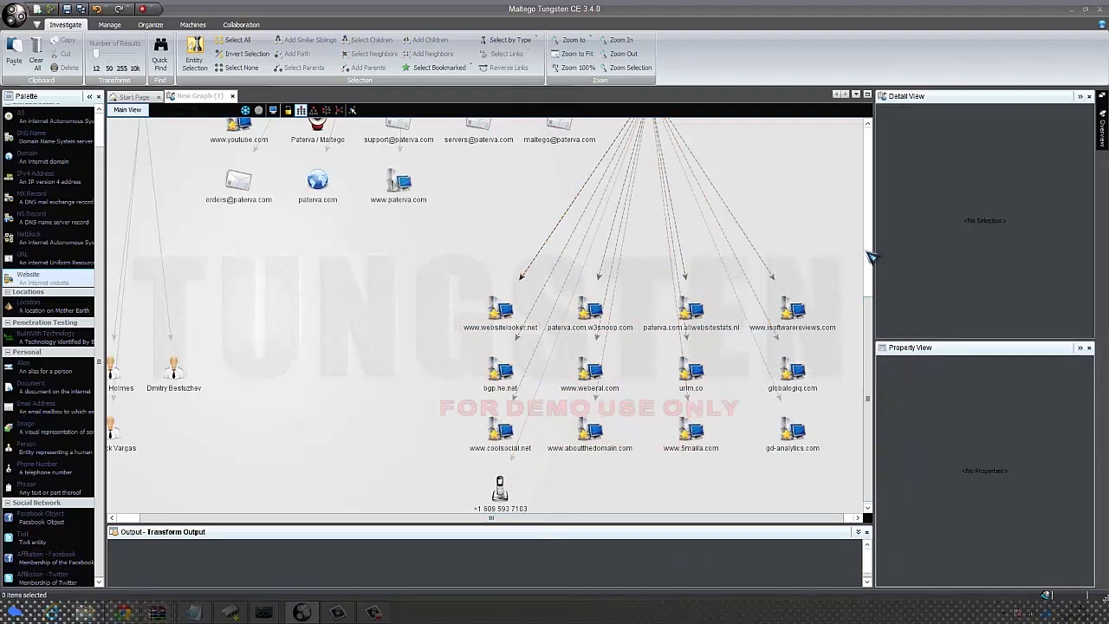
{"action": "scroll", "coordinate": [870, 251], "scroll_direction": "up", "scroll_amount": 3}
{"action": "right_click", "coordinate": [674, 309]}
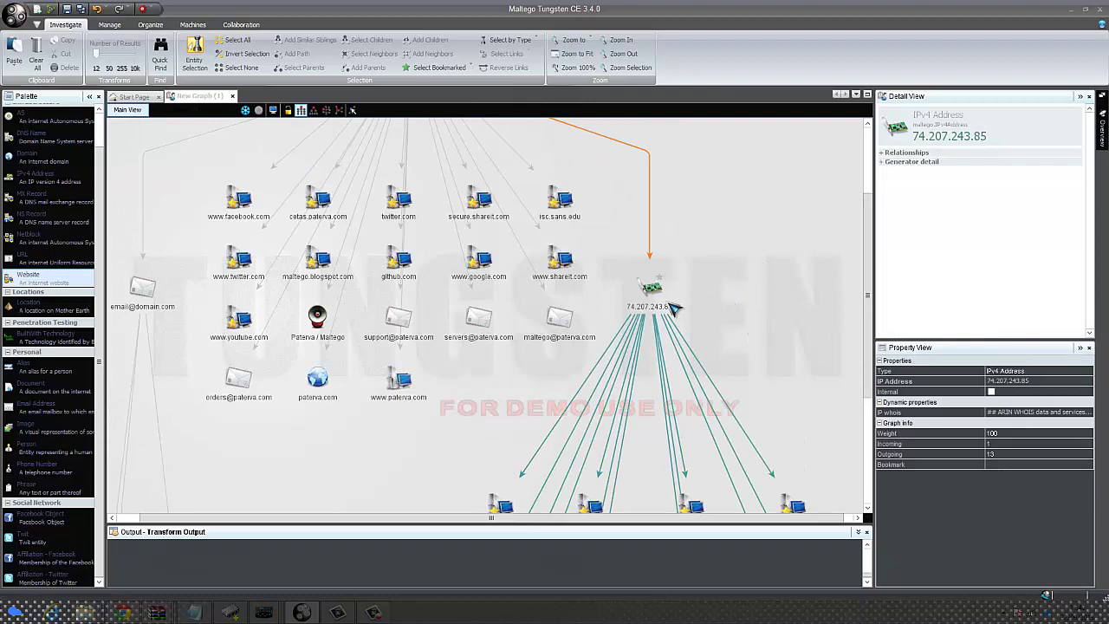
{"action": "mouse_move", "coordinate": [706, 310]}
{"action": "mouse_move", "coordinate": [797, 310]}
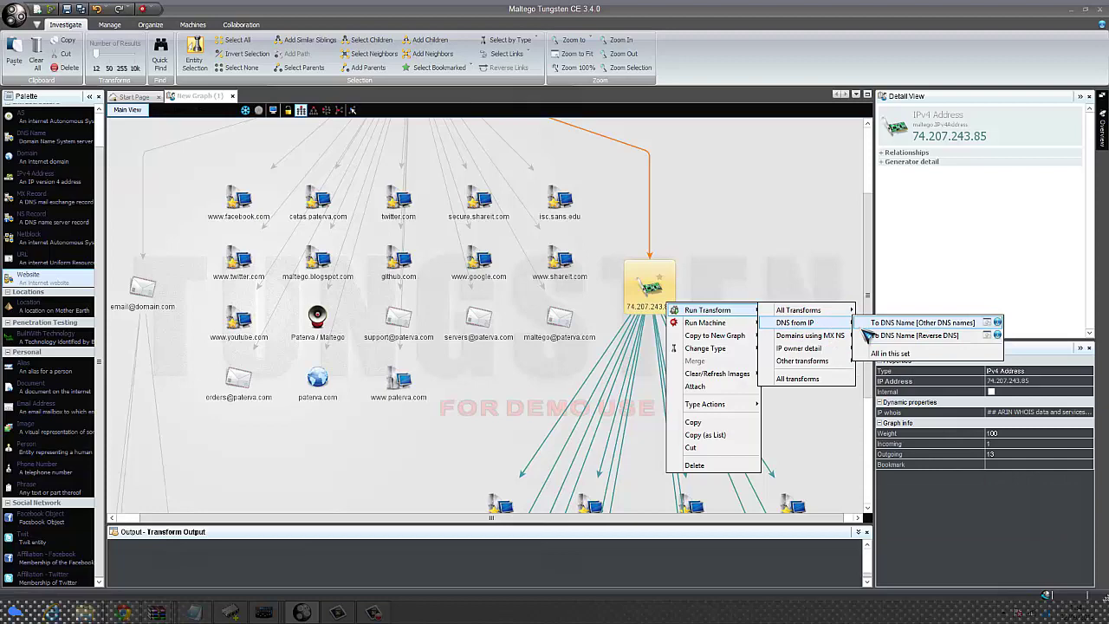
{"action": "left_click", "coordinate": [875, 334]}
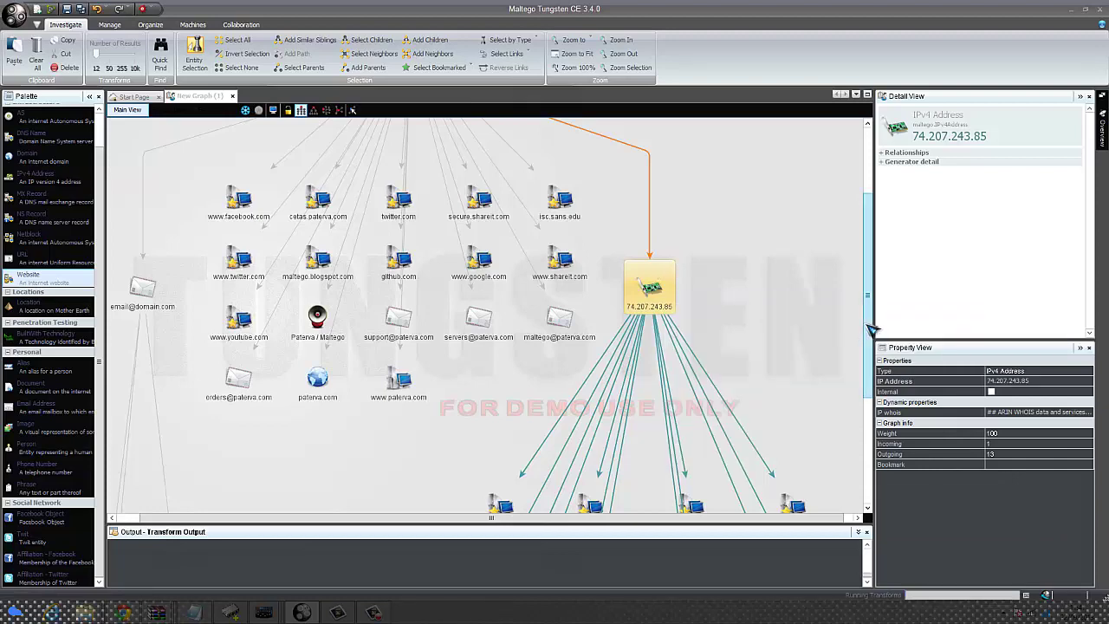
{"action": "left_click", "coordinate": [859, 351]}
{"action": "left_click_drag", "start_coordinate": [867, 353], "coordinate": [817, 428]}
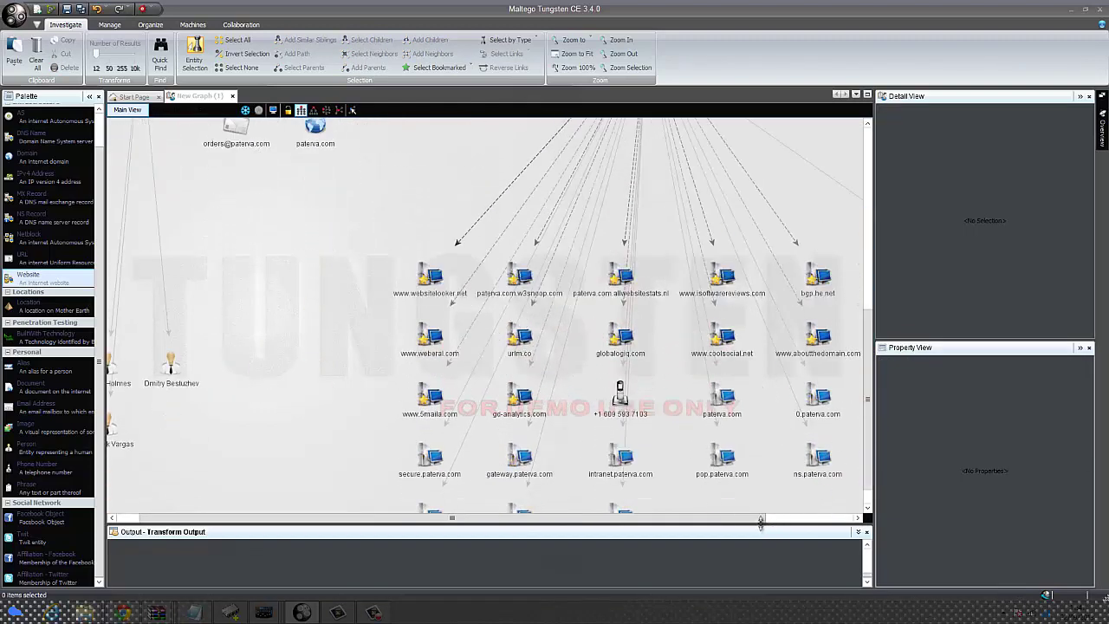
{"action": "left_click_drag", "start_coordinate": [771, 518], "coordinate": [725, 538]}
{"action": "left_click_drag", "start_coordinate": [641, 500], "coordinate": [641, 531]}
- Run the Resolve to IP transform on the mail.paterva.com DNS name and check how it links to the IPv4 address
{"action": "right_click", "coordinate": [525, 478]}
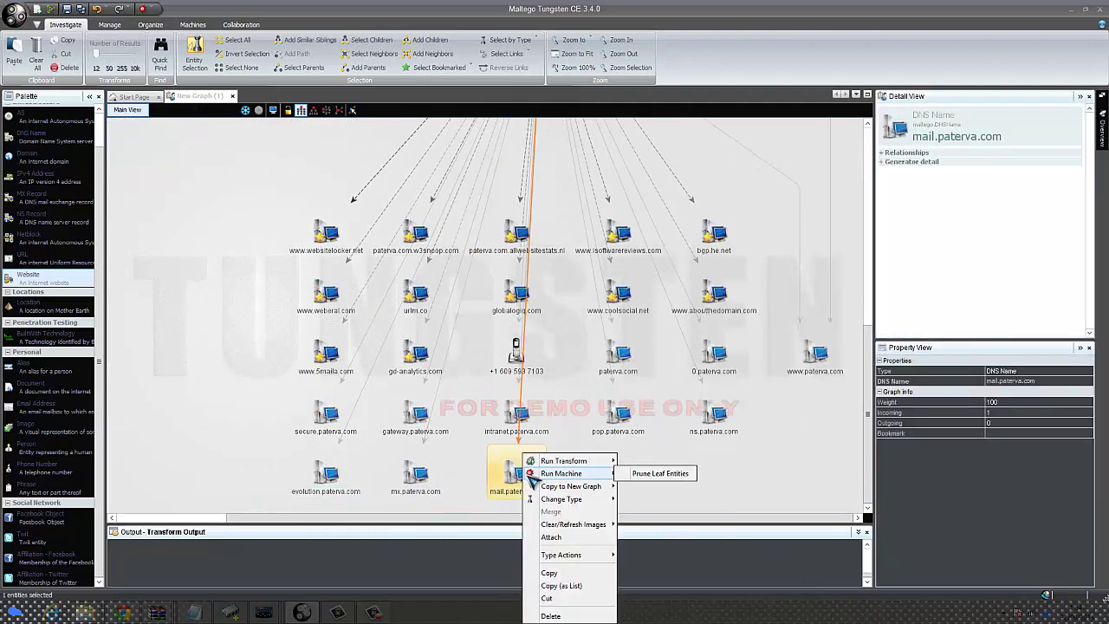
{"action": "mouse_move", "coordinate": [568, 461]}
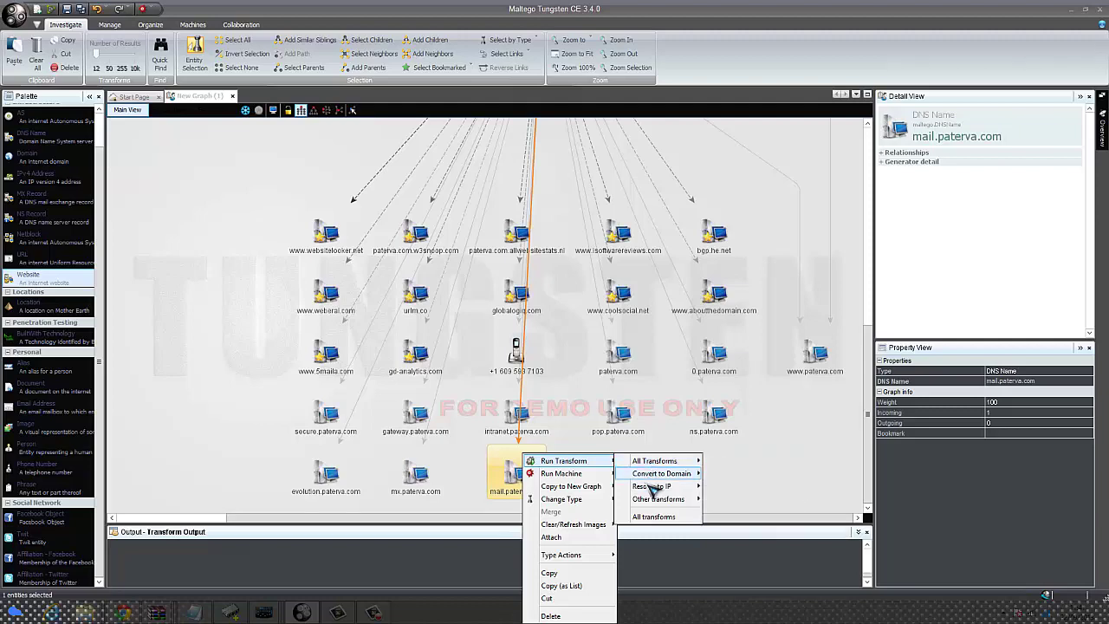
{"action": "mouse_move", "coordinate": [654, 486]}
{"action": "left_click", "coordinate": [711, 492]}
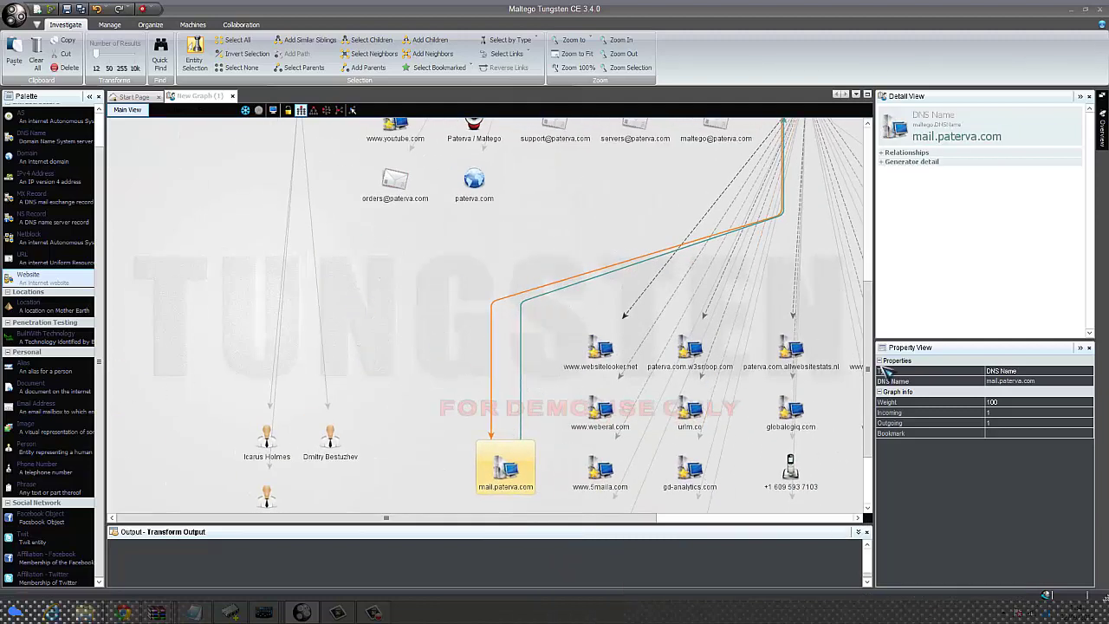
{"action": "left_click_drag", "start_coordinate": [867, 433], "coordinate": [884, 260]}
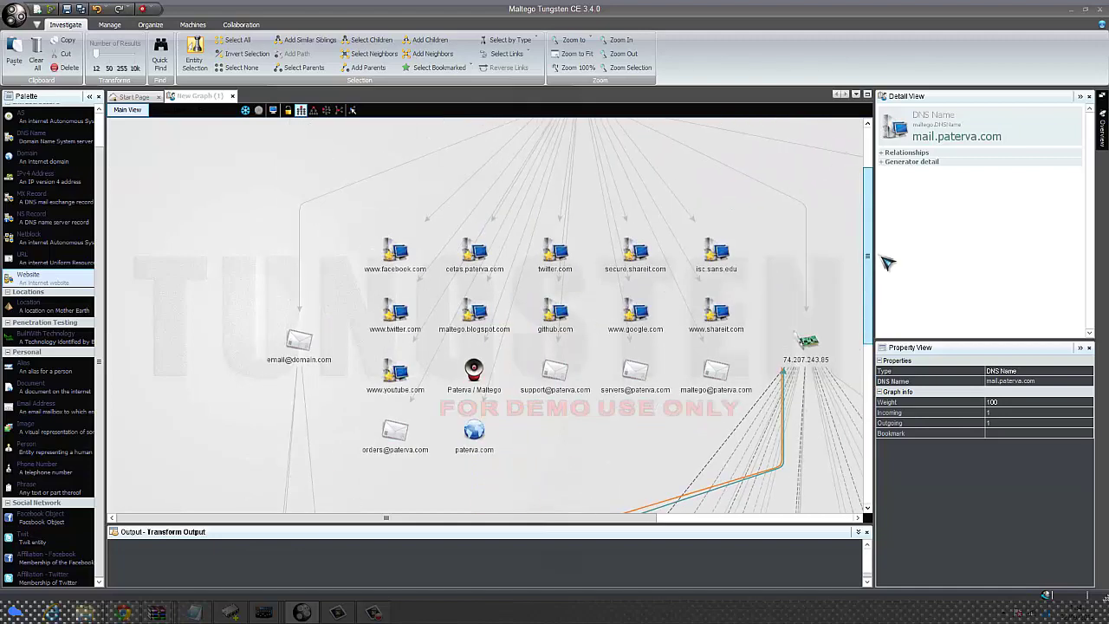
{"action": "left_click_drag", "start_coordinate": [863, 336], "coordinate": [817, 460]}
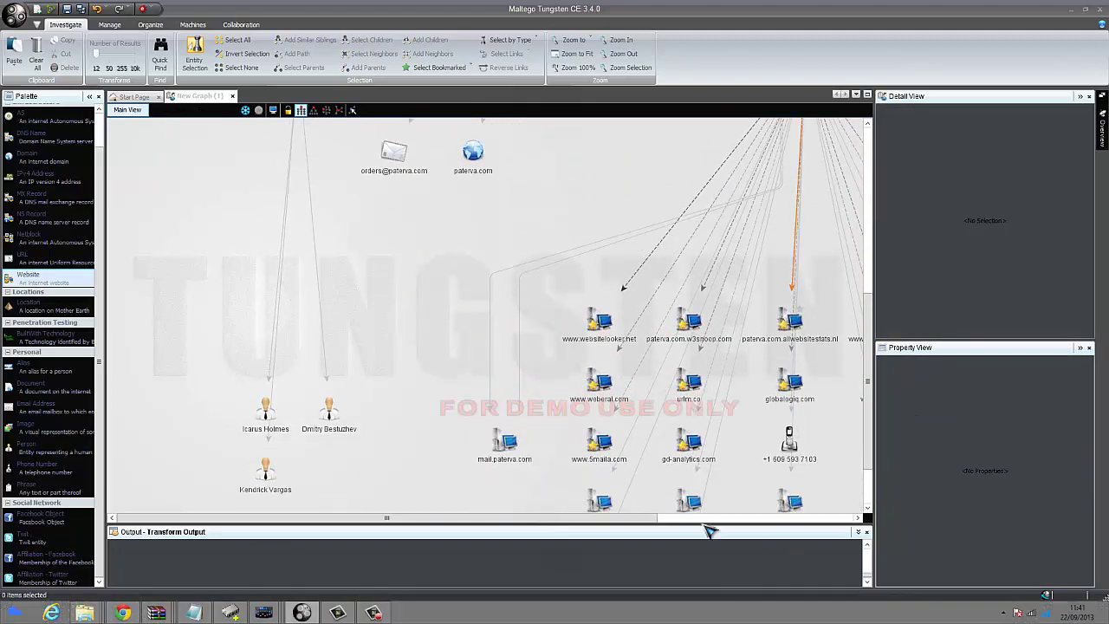
- Run the To Netblock [Using whois info] transform on the IPv4 address 74.207.243.85 and inspect the netblock's properties
{"action": "left_click_drag", "start_coordinate": [645, 524], "coordinate": [861, 528]}
{"action": "left_click_drag", "start_coordinate": [866, 459], "coordinate": [533, 363]}
{"action": "left_click", "coordinate": [533, 365]}
{"action": "right_click", "coordinate": [537, 369]}
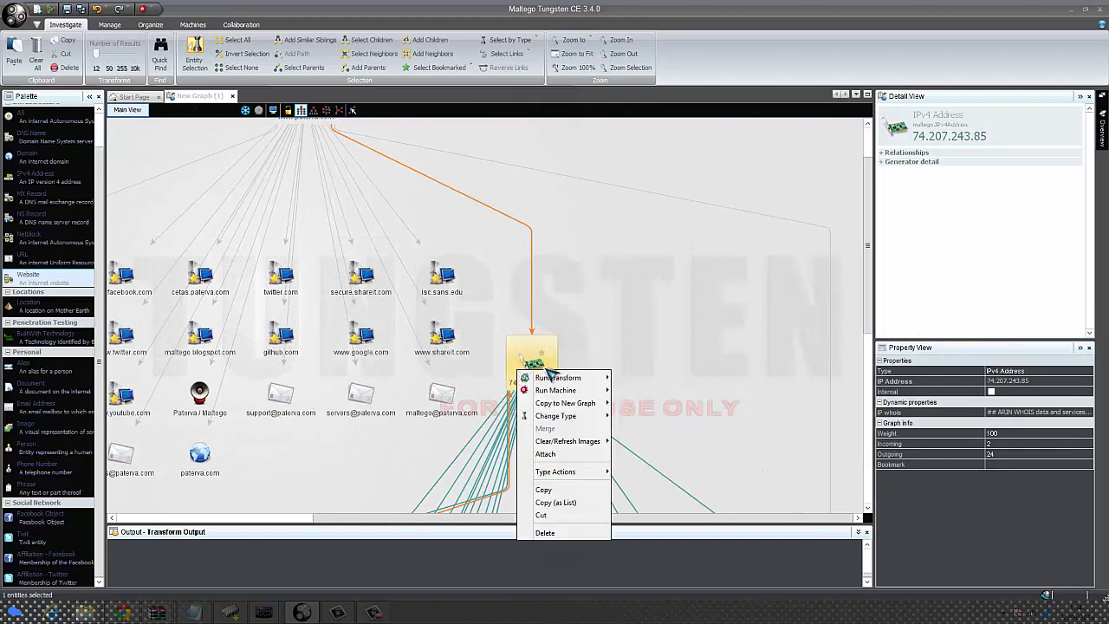
{"action": "mouse_move", "coordinate": [535, 376]}
{"action": "mouse_move", "coordinate": [636, 381]}
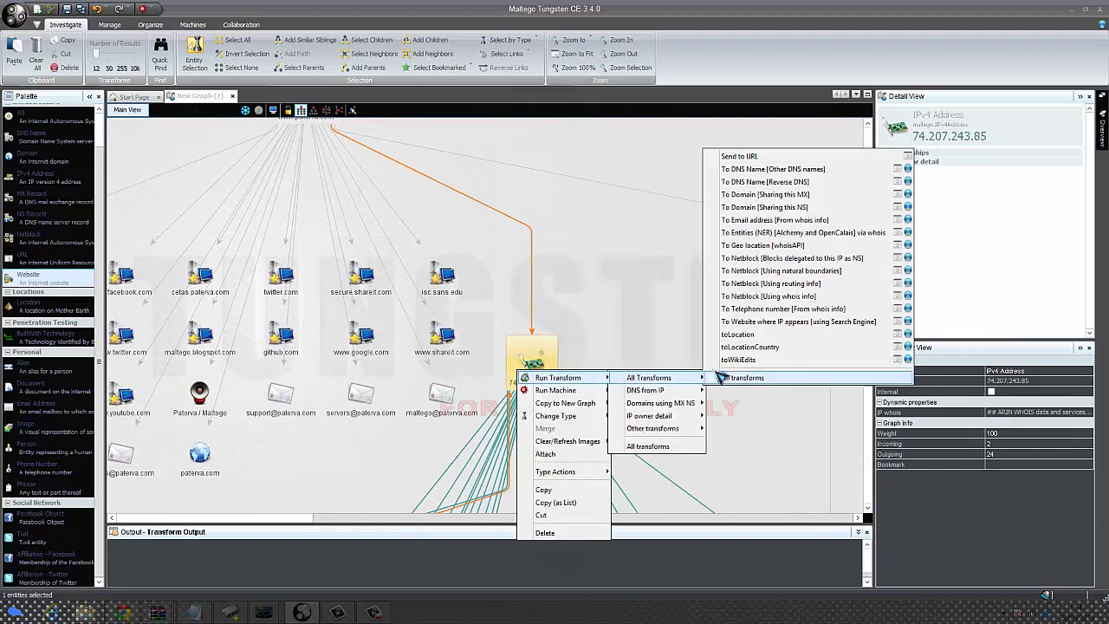
{"action": "left_click", "coordinate": [834, 299]}
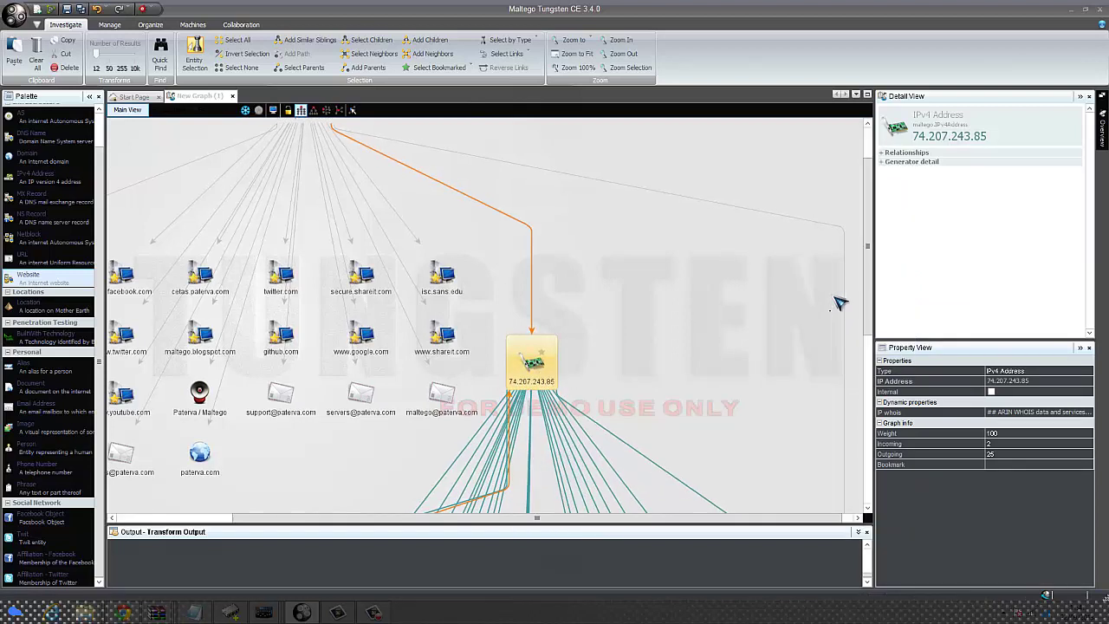
{"action": "left_click_drag", "start_coordinate": [869, 352], "coordinate": [847, 506]}
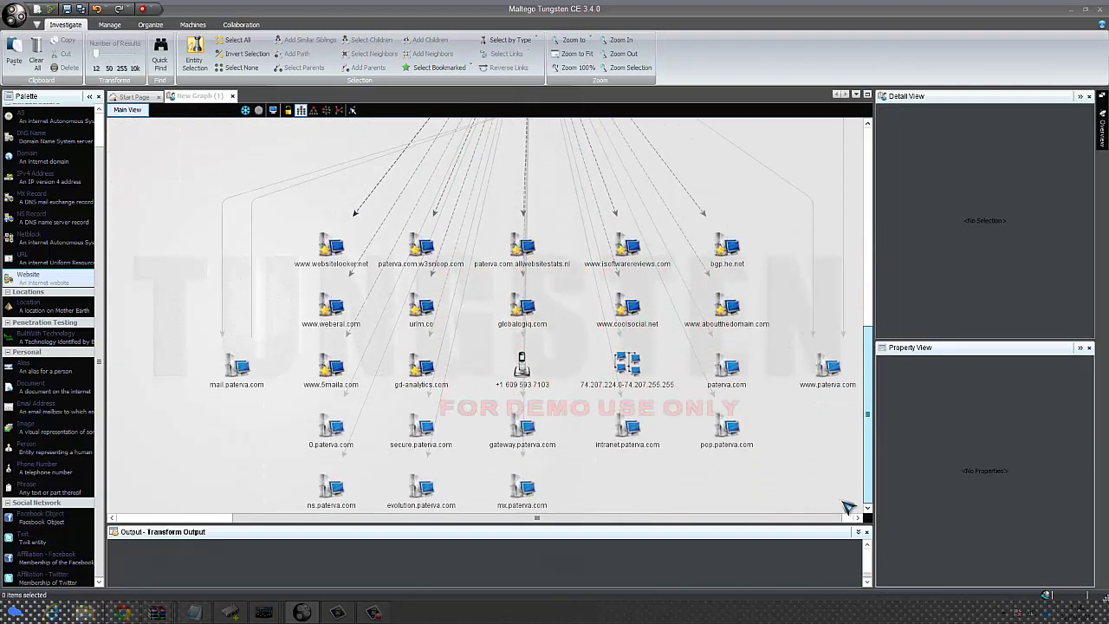
{"action": "left_click", "coordinate": [628, 368]}
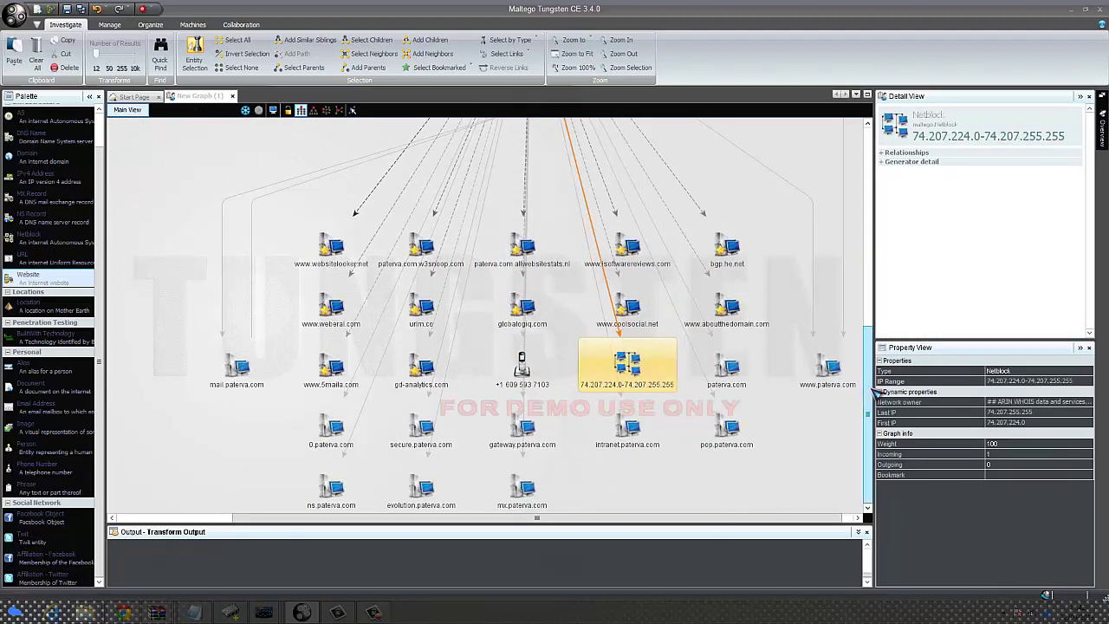
- Run the NetblockToIPs transform on the netblock 74.207.224.0-74.207.255.255, accepting its disclaimer and remembering the settings
{"action": "right_click", "coordinate": [650, 360]}
{"action": "mouse_move", "coordinate": [708, 367]}
{"action": "mouse_move", "coordinate": [778, 365]}
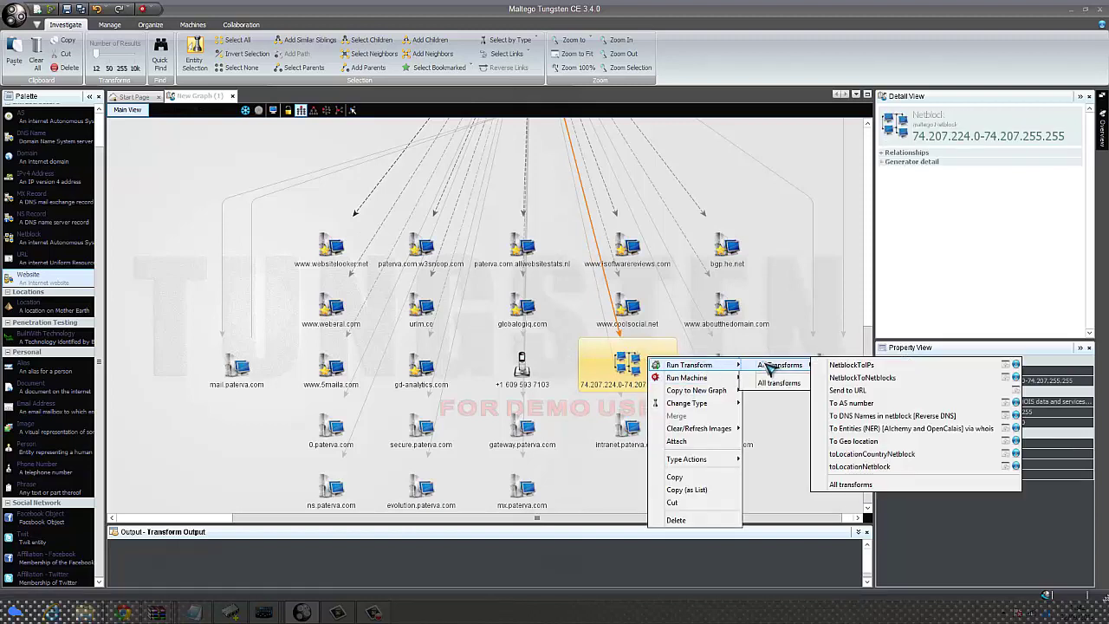
{"action": "left_click", "coordinate": [837, 365]}
{"action": "left_click", "coordinate": [636, 361]}
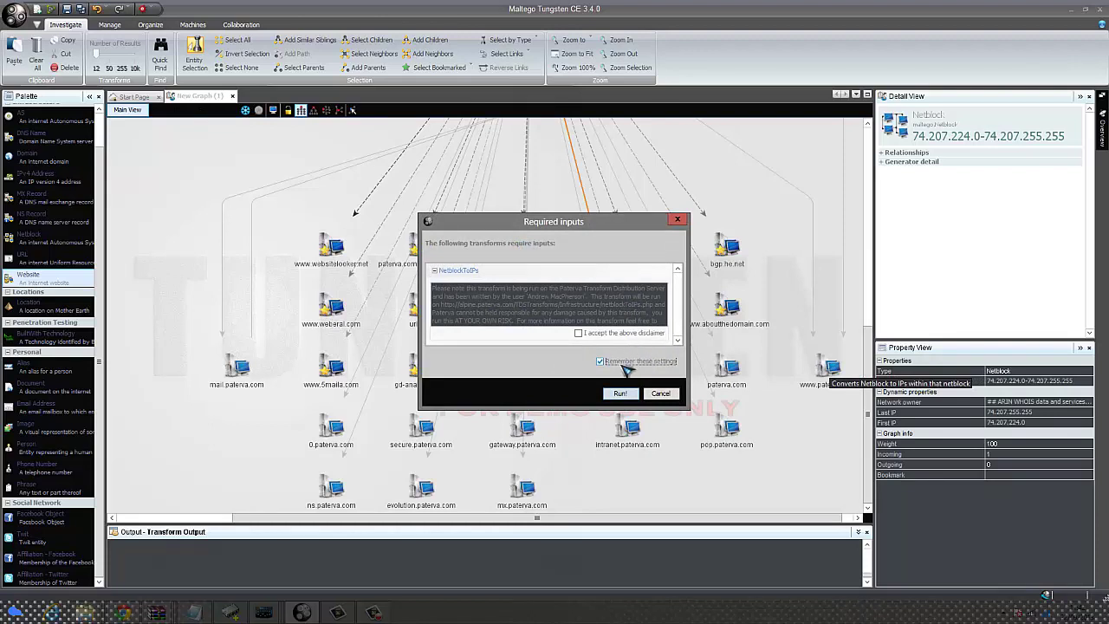
{"action": "left_click", "coordinate": [650, 335]}
{"action": "left_click", "coordinate": [622, 394]}
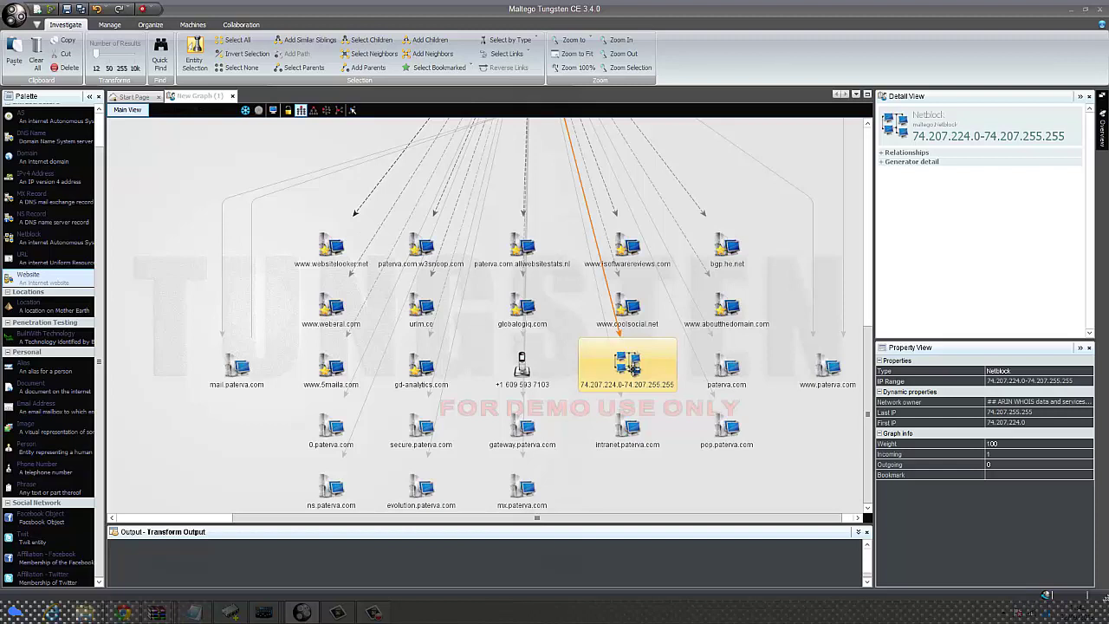
- Run a location transform on the netblock 74.207.224.0-74.207.255.255 and check the location entity beneath it
{"action": "right_click", "coordinate": [633, 369]}
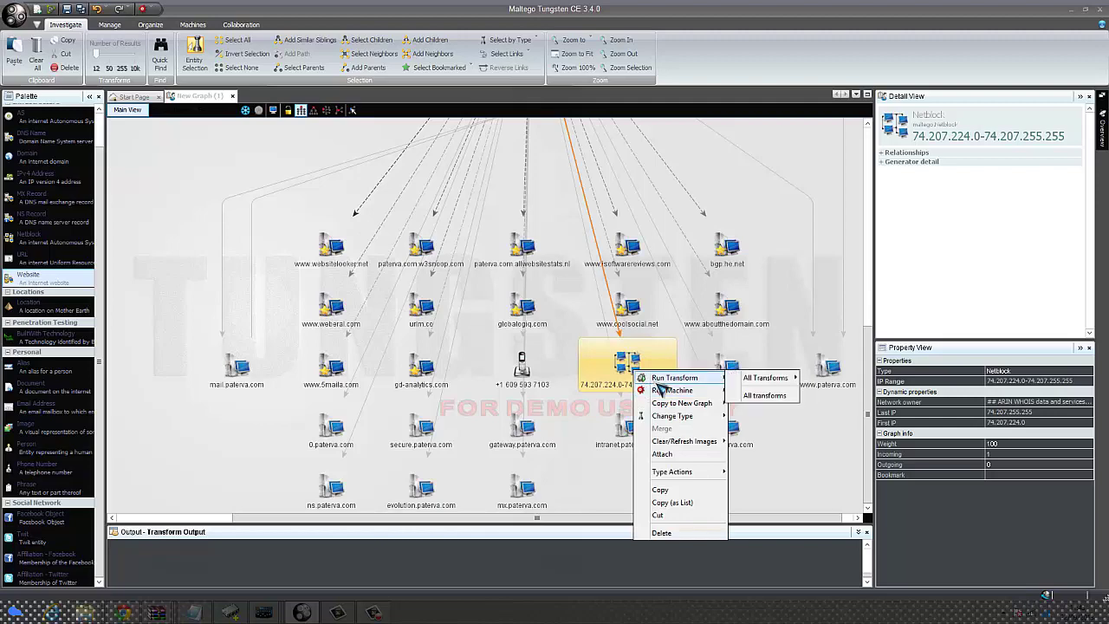
{"action": "key", "text": "Escape"}
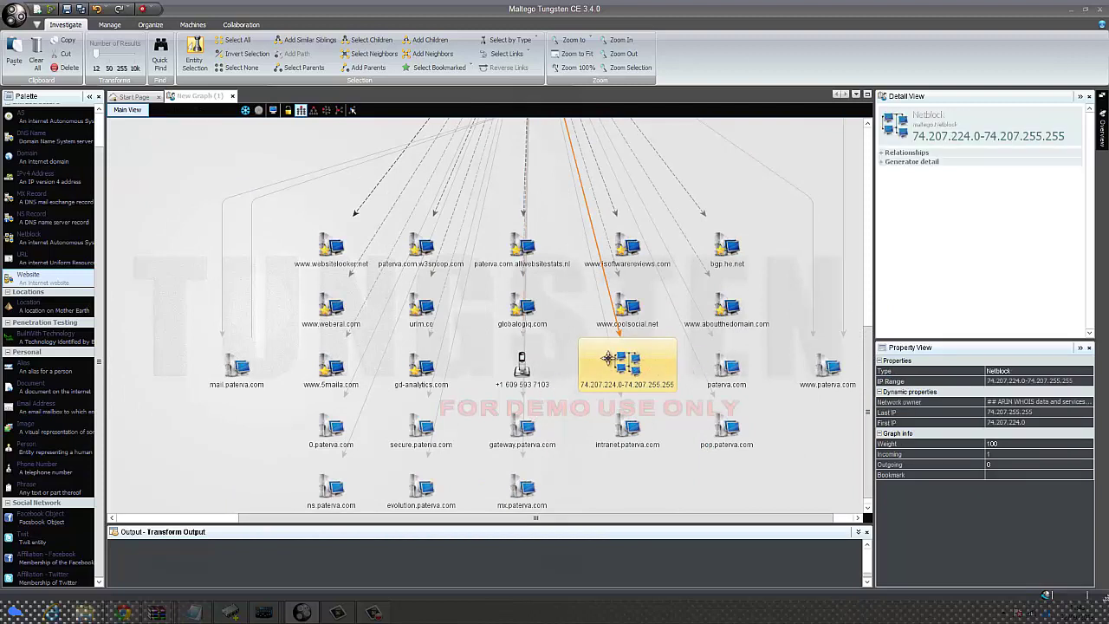
{"action": "right_click", "coordinate": [608, 358]}
{"action": "mouse_move", "coordinate": [650, 366]}
{"action": "mouse_move", "coordinate": [728, 366]}
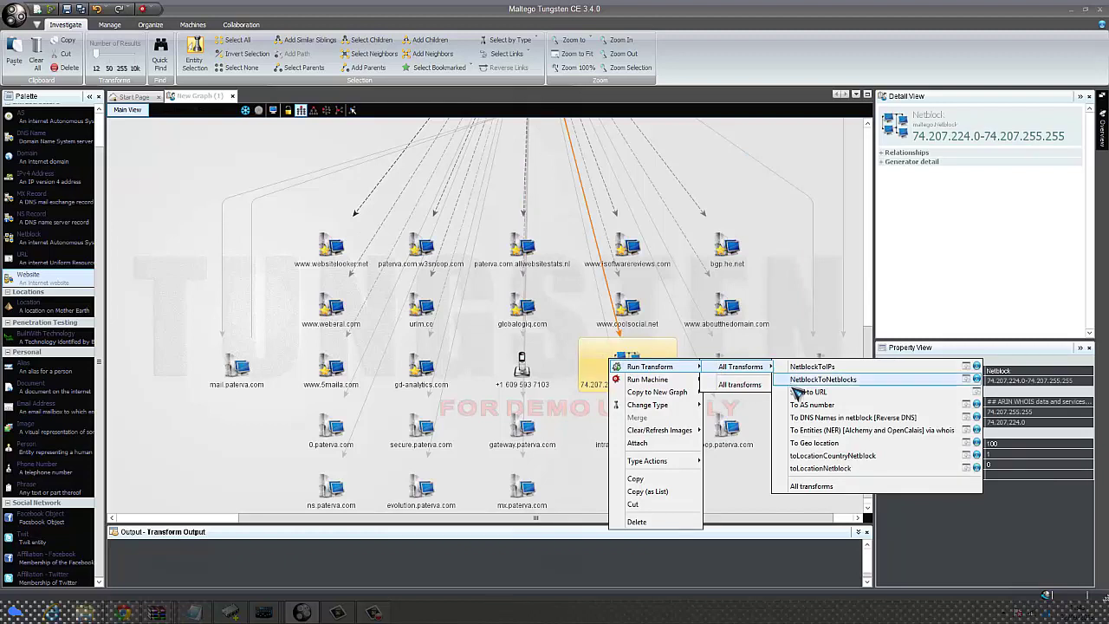
{"action": "left_click", "coordinate": [869, 451]}
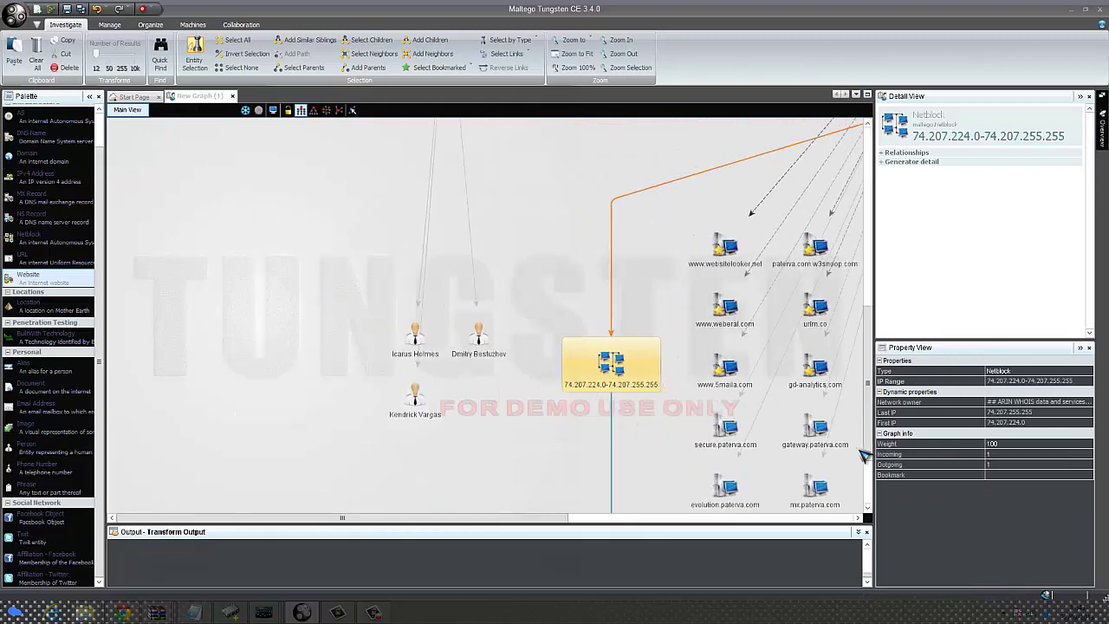
{"action": "left_click_drag", "start_coordinate": [864, 457], "coordinate": [864, 502]}
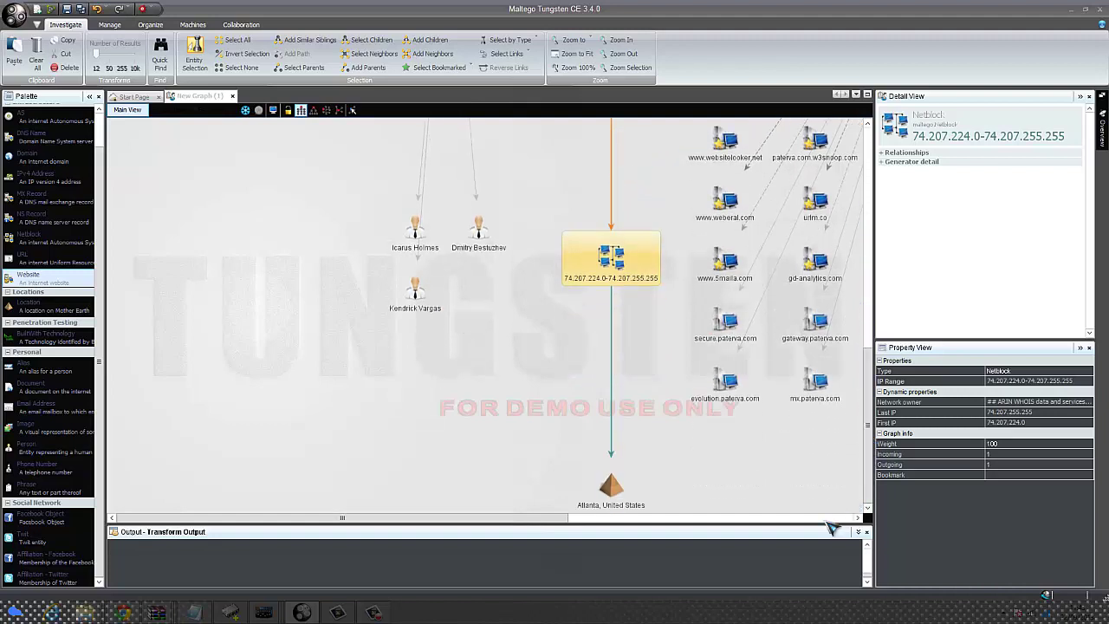
{"action": "left_click", "coordinate": [828, 520]}
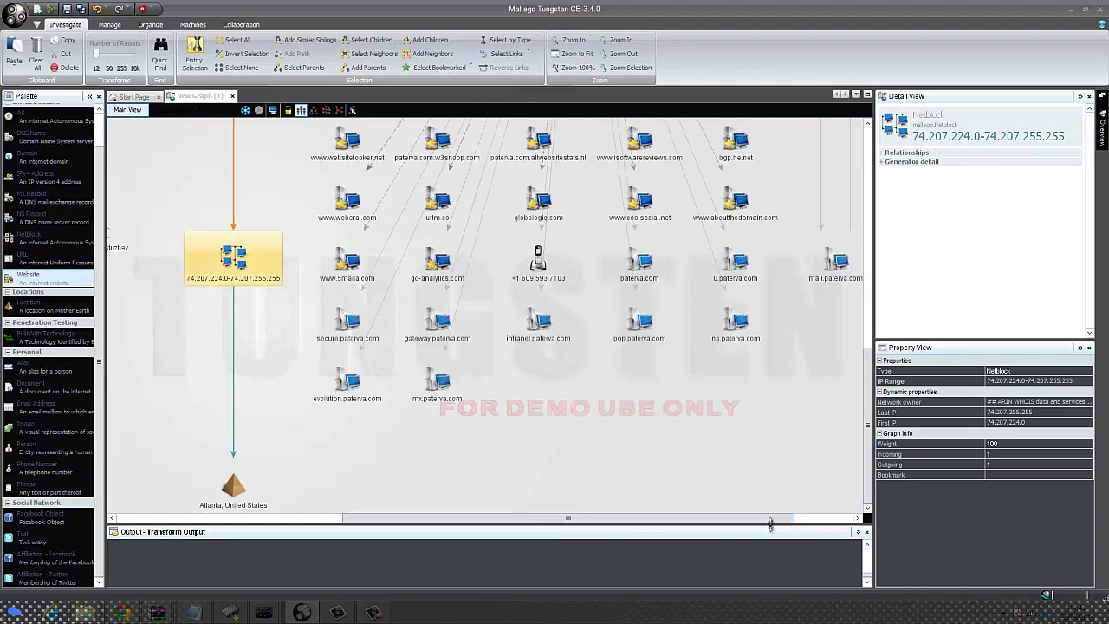
- Inspect the properties of the phone number entity and of the Atlanta, United States location, then clear the selection
{"action": "left_click", "coordinate": [556, 275]}
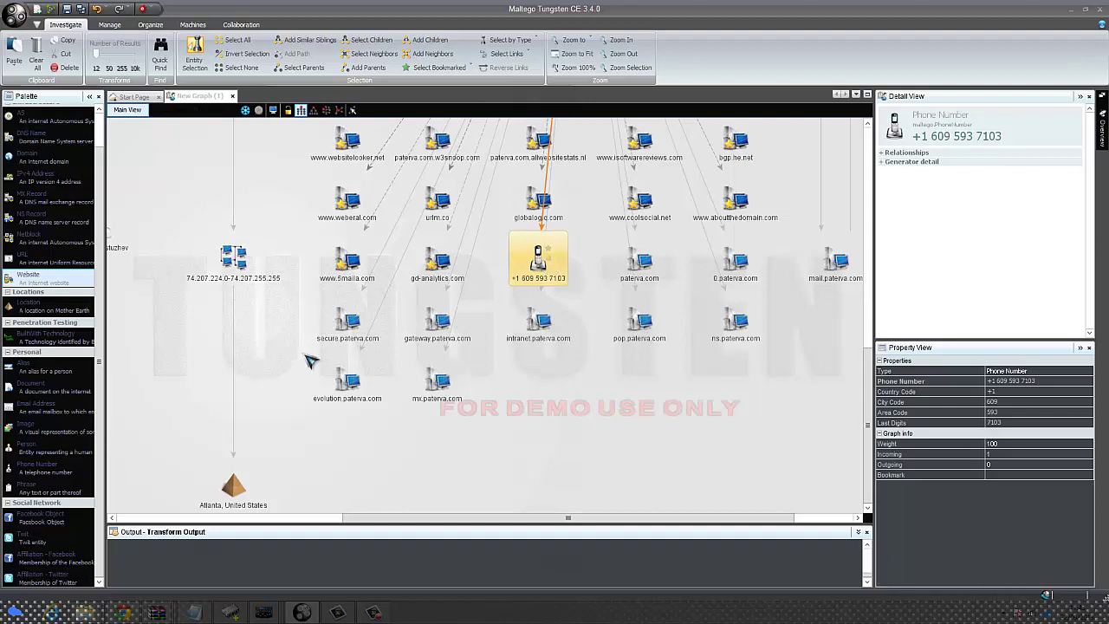
{"action": "left_click", "coordinate": [226, 490]}
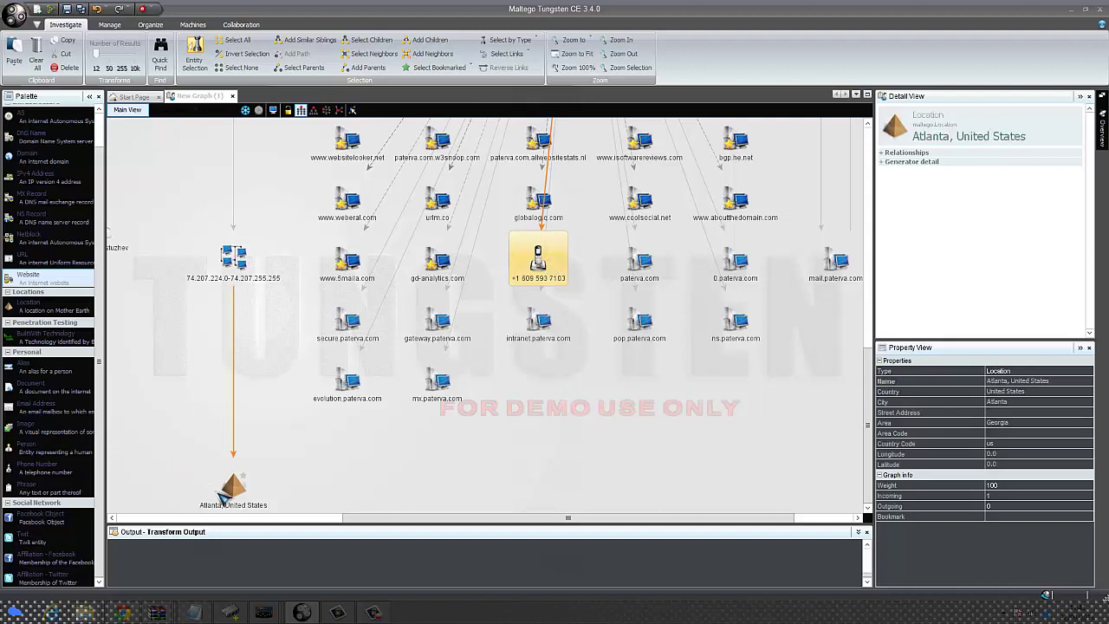
{"action": "left_click", "coordinate": [225, 498]}
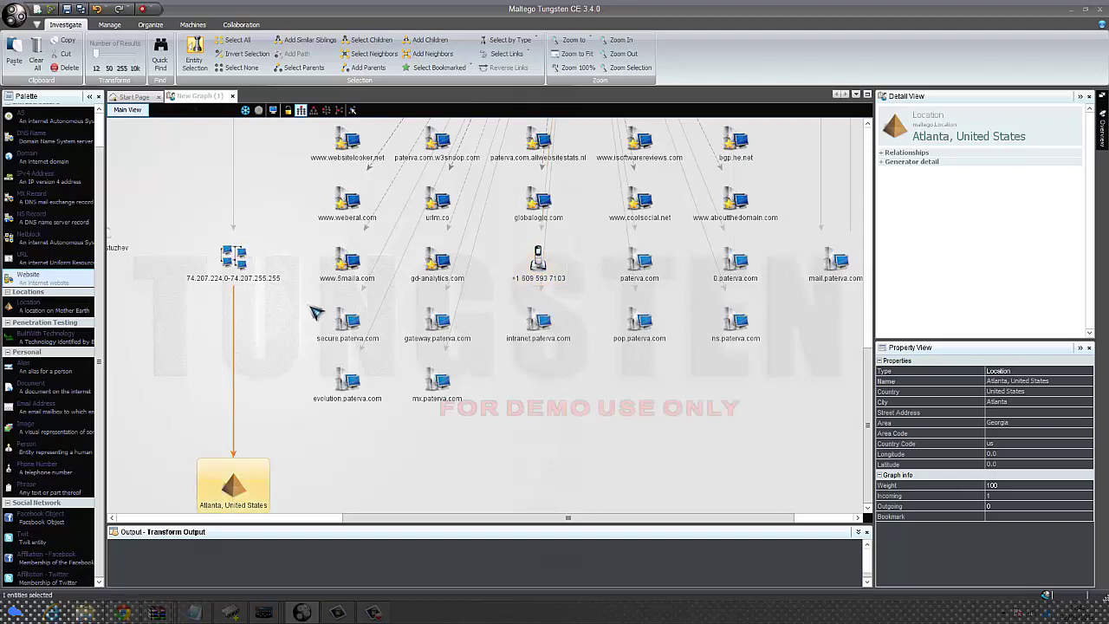
{"action": "left_click", "coordinate": [139, 411]}
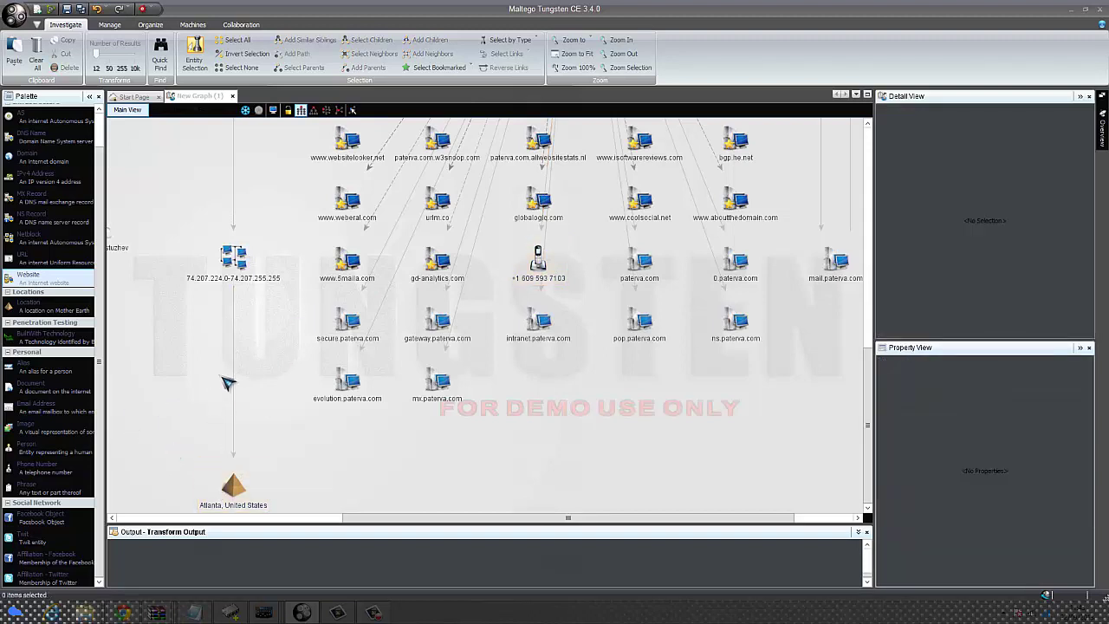
- Check which transforms are available for the Atlanta, United States location without running any
{"action": "left_click", "coordinate": [232, 487]}
{"action": "right_click", "coordinate": [234, 490]}
{"action": "mouse_move", "coordinate": [272, 460]}
{"action": "mouse_move", "coordinate": [326, 464]}
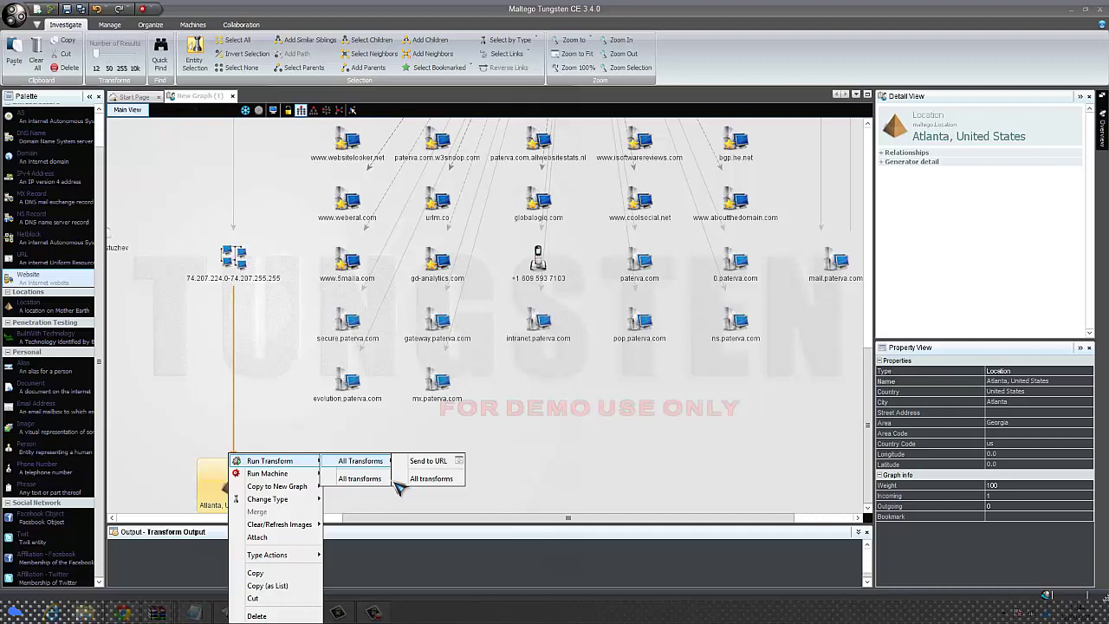
{"action": "left_click", "coordinate": [616, 473]}
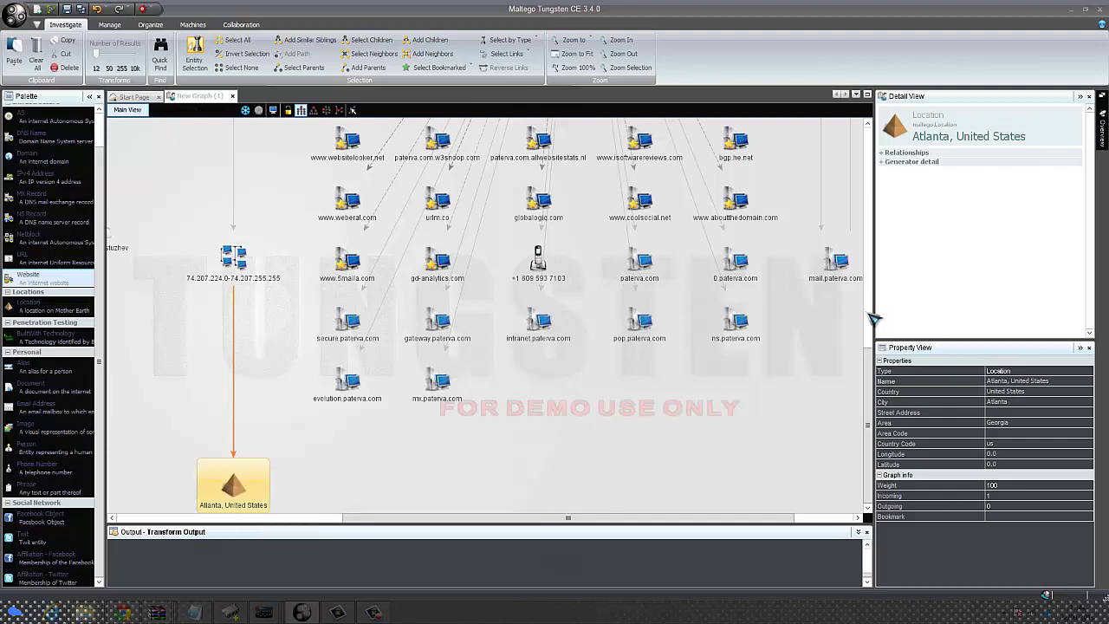
- Add a separate IPv4 Address entity to the graph beside the paterva.com domain and select it
{"action": "scroll", "coordinate": [873, 319], "scroll_direction": "up", "scroll_amount": 3}
{"action": "scroll", "coordinate": [873, 319], "scroll_direction": "down", "scroll_amount": 3}
{"action": "left_click", "coordinate": [869, 310]}
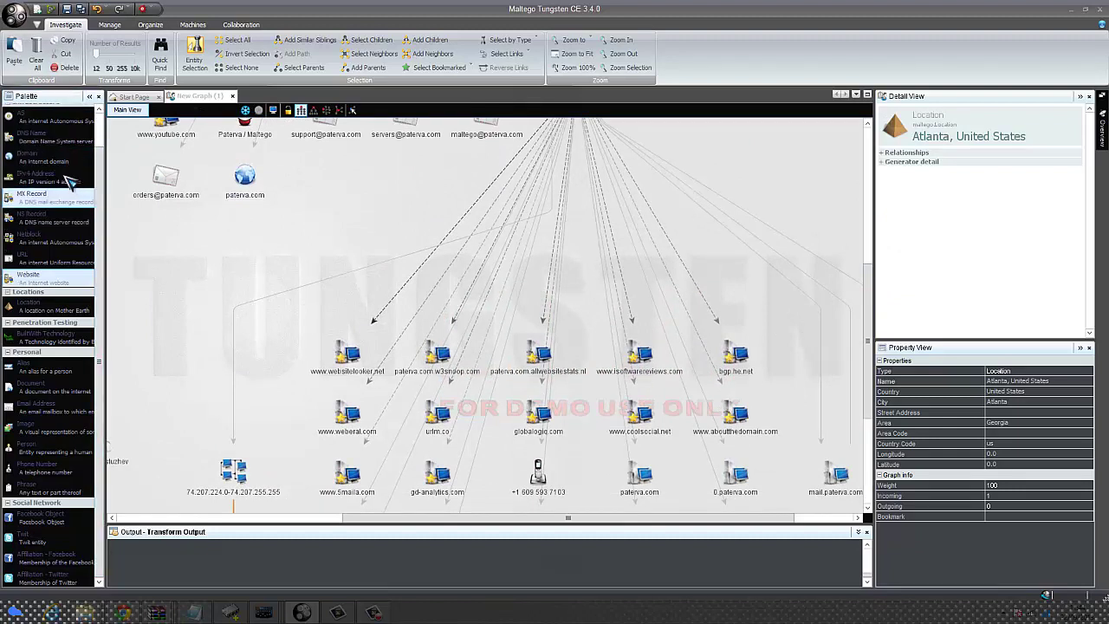
{"action": "left_click_drag", "start_coordinate": [73, 190], "coordinate": [327, 199]}
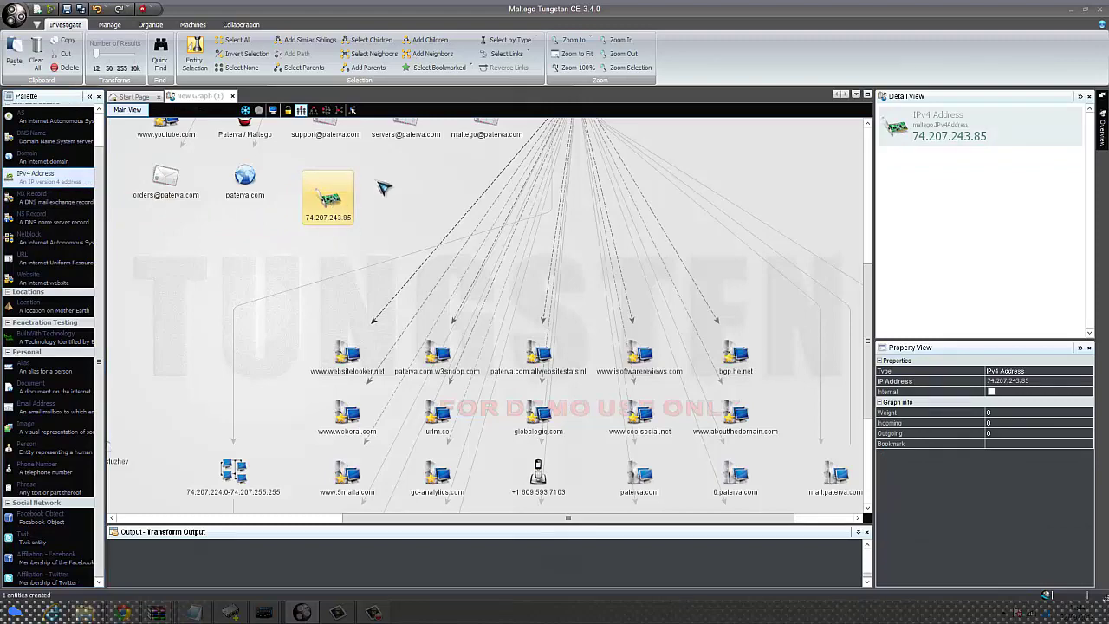
{"action": "mouse_move", "coordinate": [687, 520]}
{"action": "left_mouse_down"}
{"action": "mouse_move", "coordinate": [793, 511]}
{"action": "mouse_move", "coordinate": [672, 520]}
{"action": "left_mouse_up"}
{"action": "left_click_drag", "start_coordinate": [866, 317], "coordinate": [886, 222]}
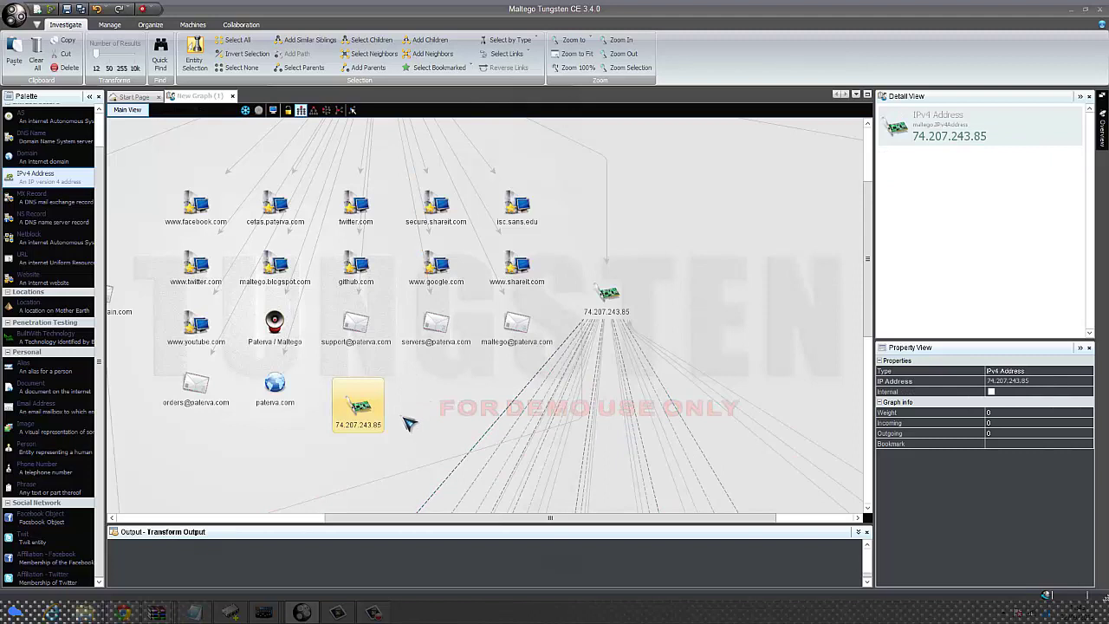
{"action": "left_click", "coordinate": [443, 408]}
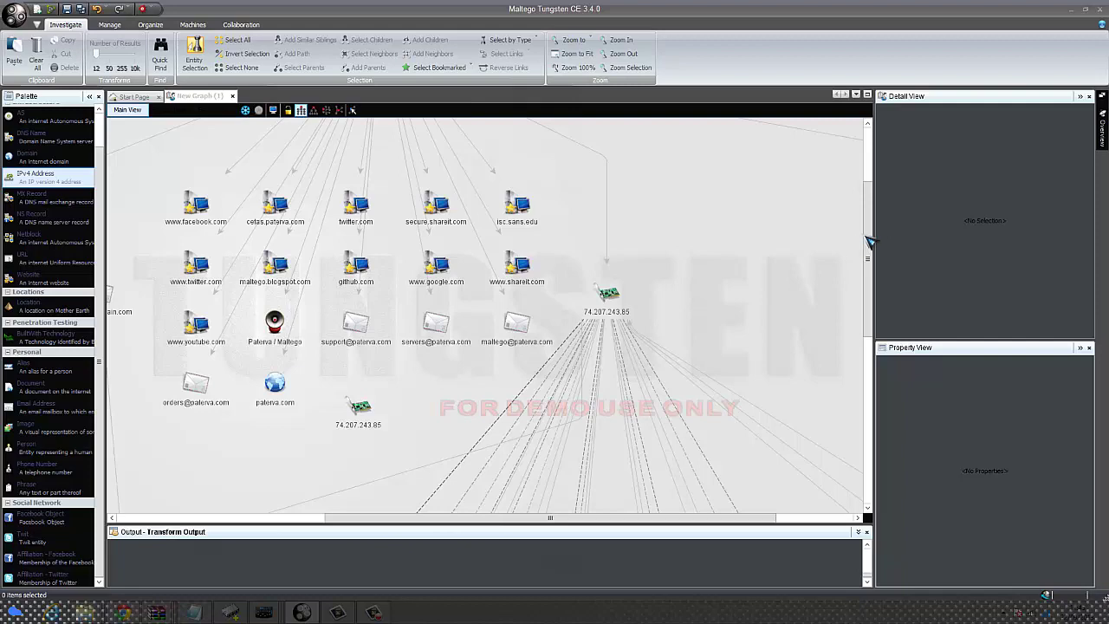
{"action": "left_click_drag", "start_coordinate": [873, 236], "coordinate": [847, 267]}
{"action": "left_click", "coordinate": [357, 337]}
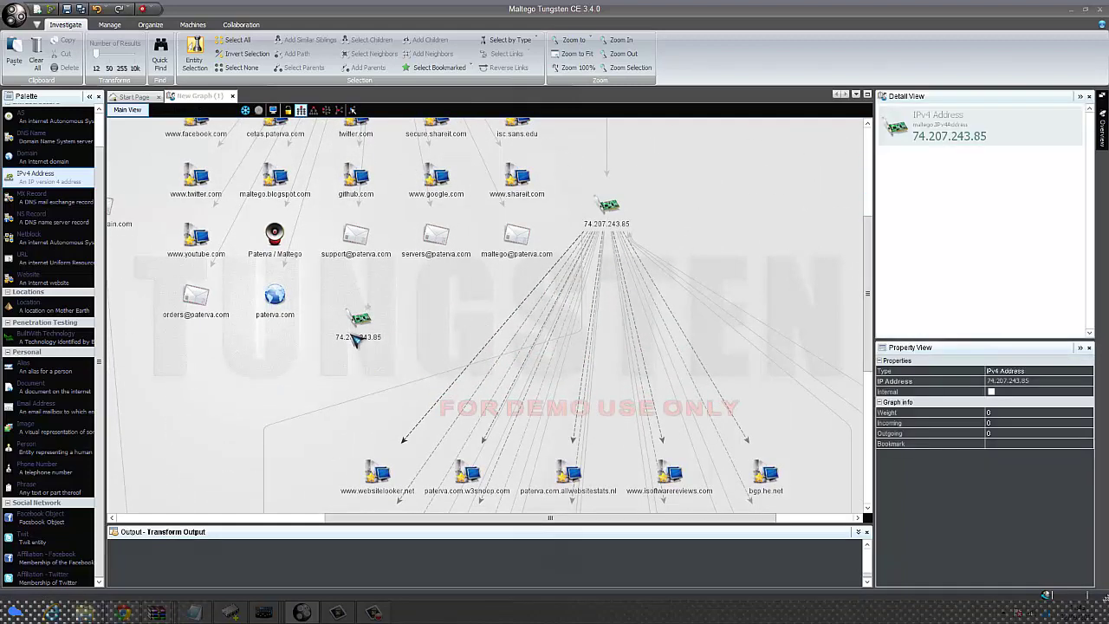